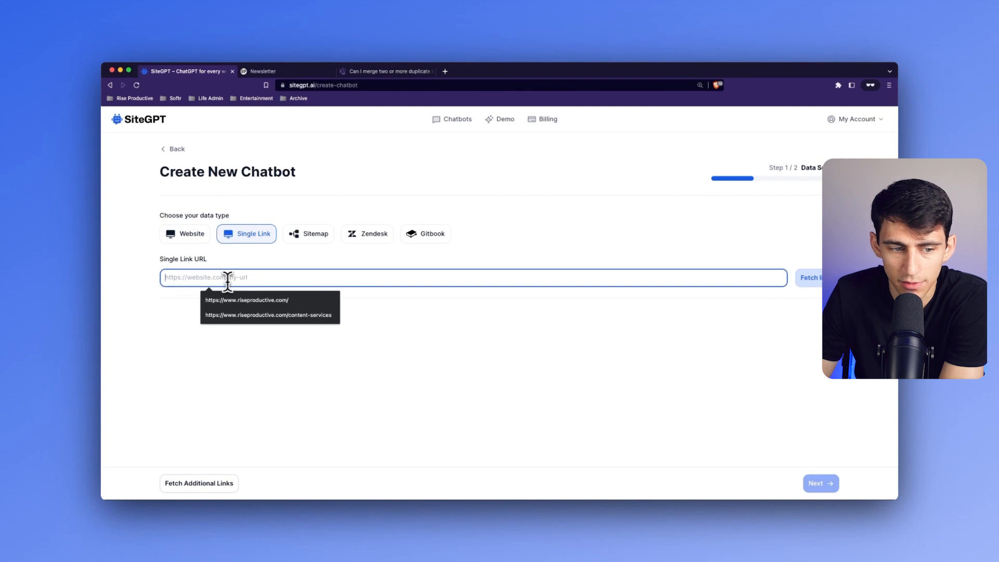
- Select the fetched link as the chatbot's data source and continue to the customization step
{"action": "left_click", "coordinate": [170, 367]}
{"action": "left_click", "coordinate": [818, 483]}
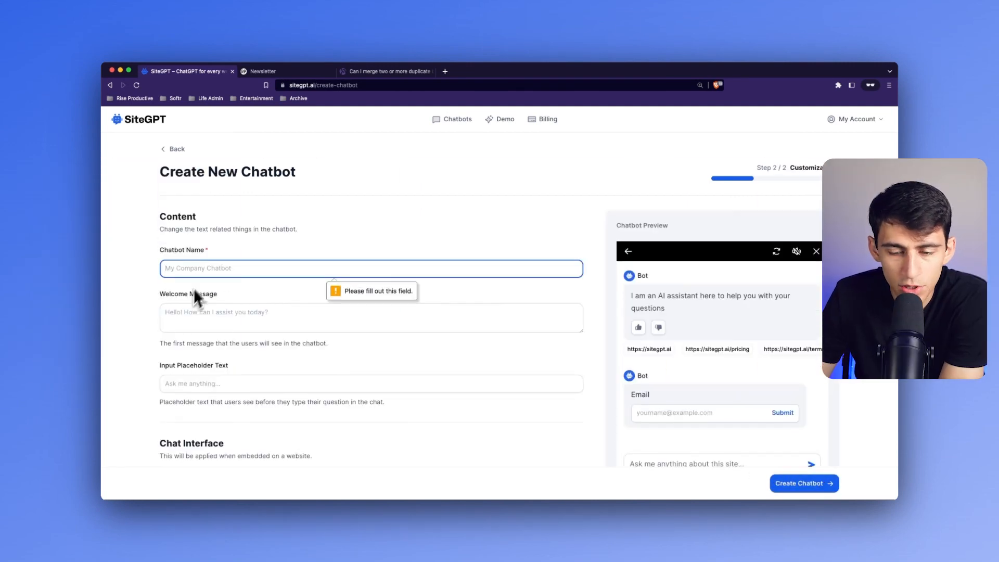
{"action": "scroll", "coordinate": [521, 335], "scroll_direction": "down", "scroll_amount": 5}
{"action": "scroll", "coordinate": [520, 307], "scroll_direction": "up", "scroll_amount": 5}
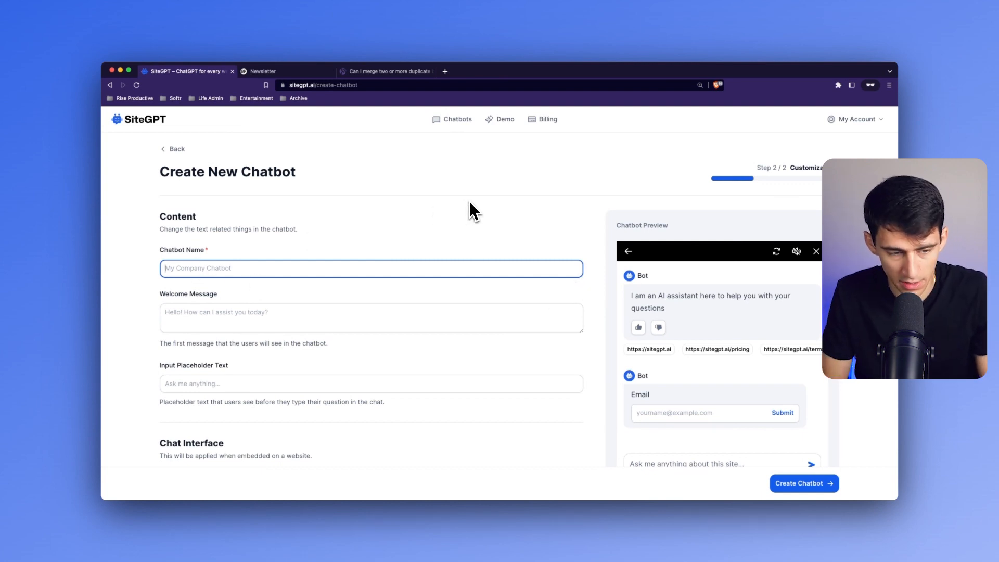
- Name the chatbot "Rise Productive Chat Bot"
{"action": "left_click", "coordinate": [281, 264]}
{"action": "left_click", "coordinate": [255, 290]}
{"action": "triple_click", "coordinate": [243, 276]}
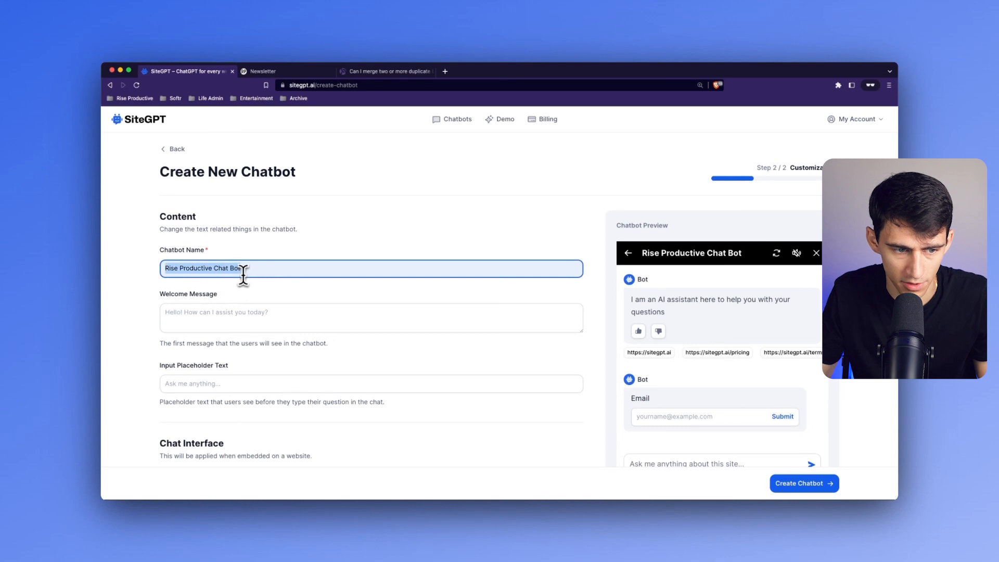
{"action": "type", "text": "Rise Pro"}
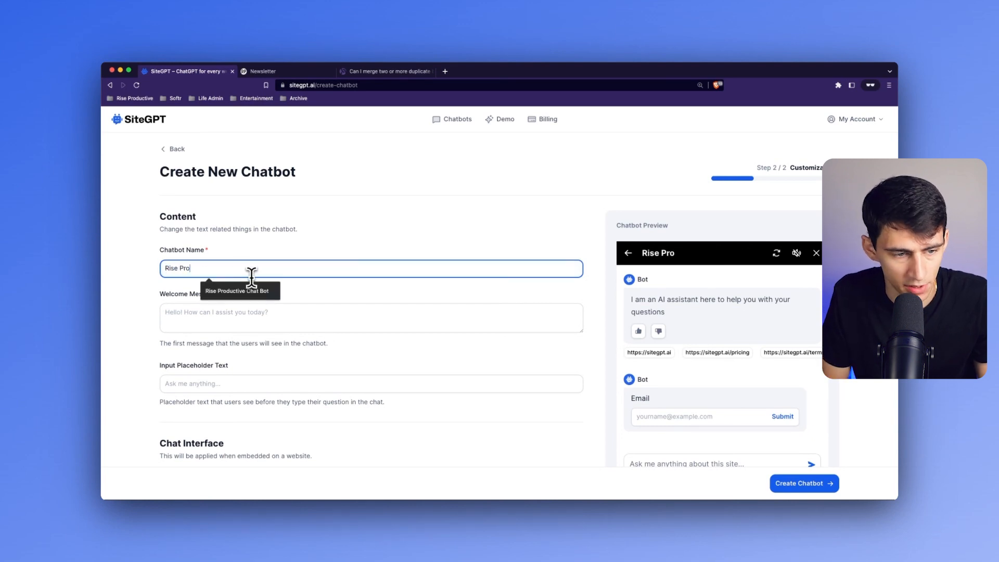
{"action": "type", "text": "ductive Chat Bot"}
- Set the chatbot's welcome message to "Ask me anything you'd like!"
{"action": "left_click", "coordinate": [262, 308]}
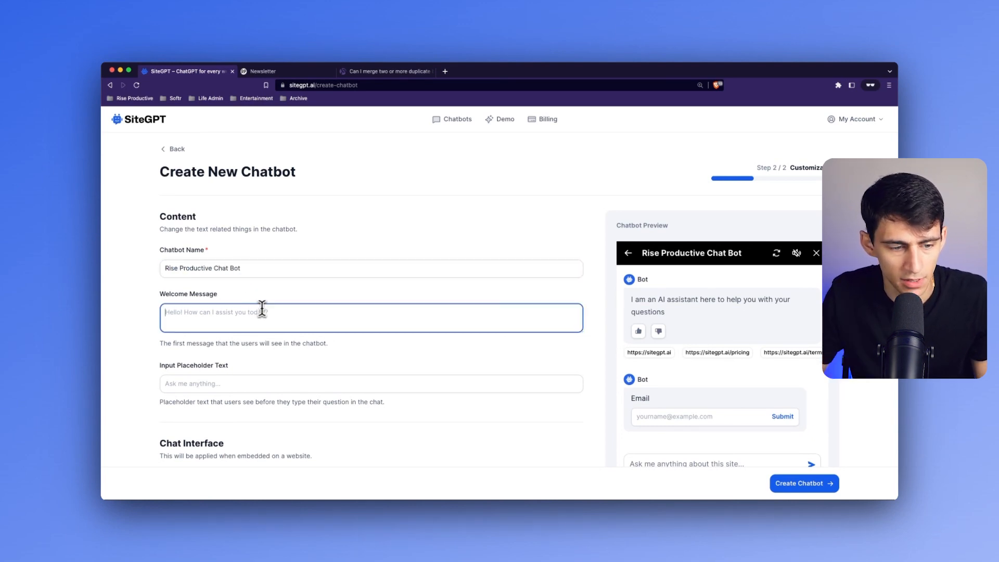
{"action": "scroll", "coordinate": [330, 299], "scroll_direction": "down", "scroll_amount": 1}
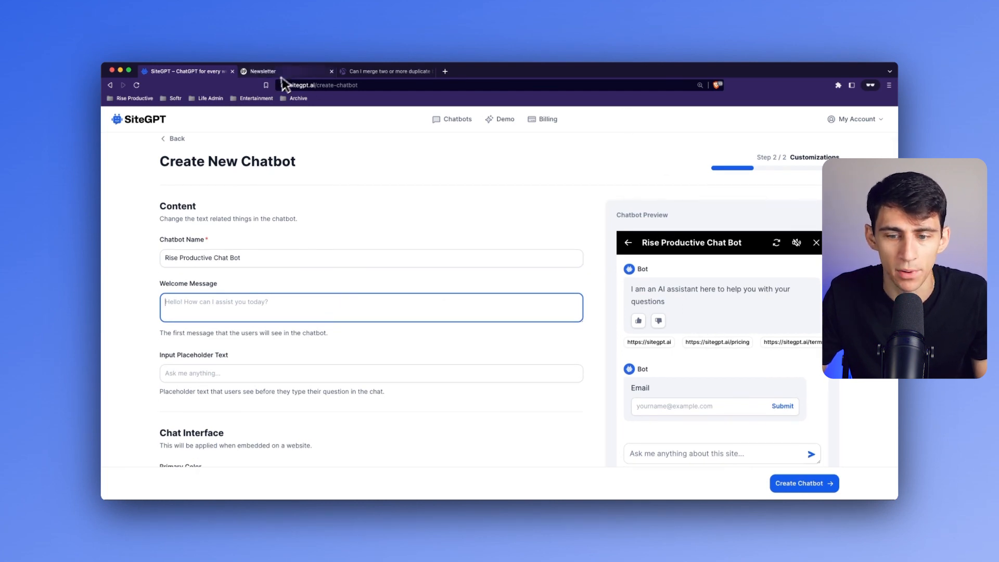
{"action": "left_click", "coordinate": [260, 71]}
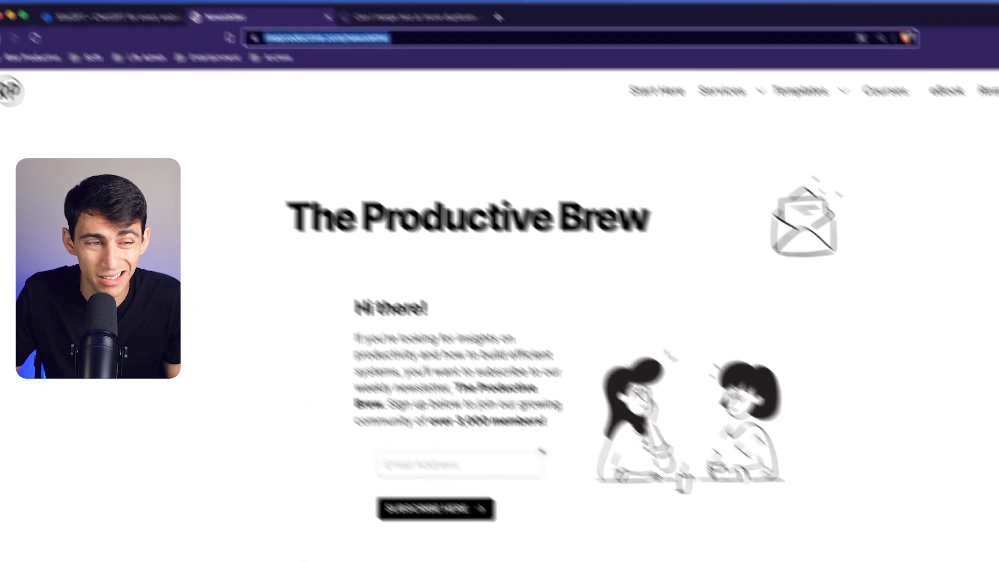
{"action": "left_click", "coordinate": [189, 69]}
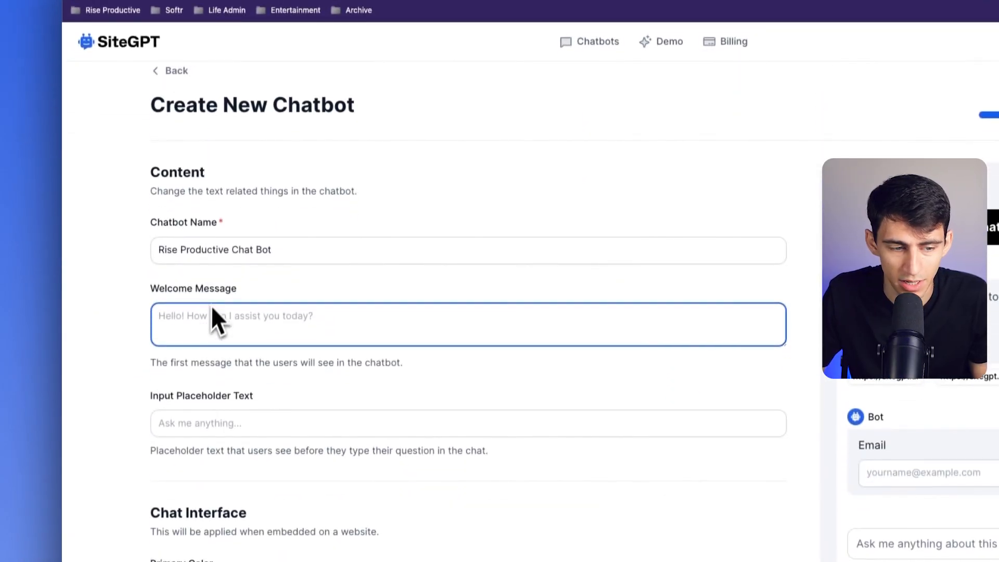
{"action": "type", "text": "Ask me anything y"}
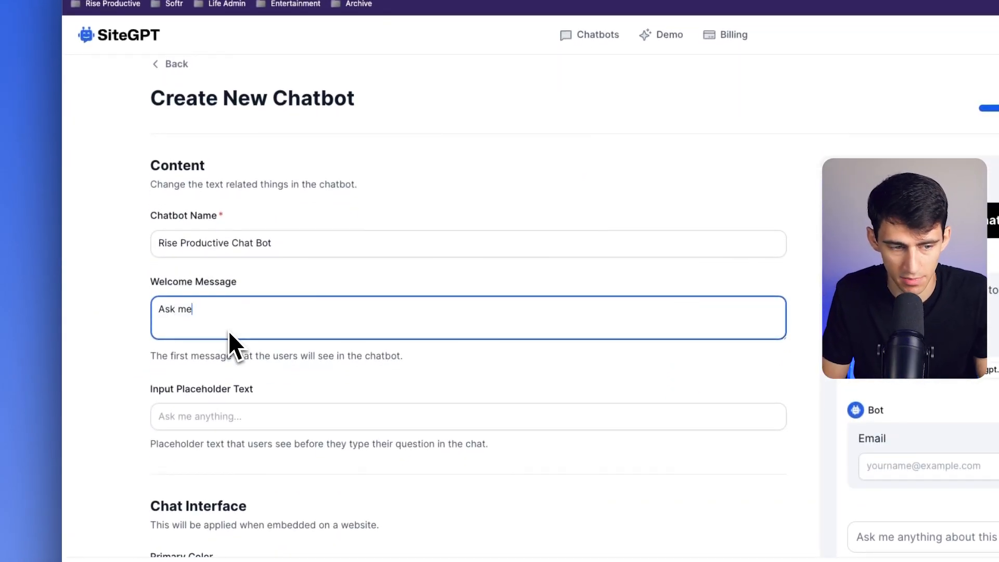
{"action": "type", "text": "ou'd like"}
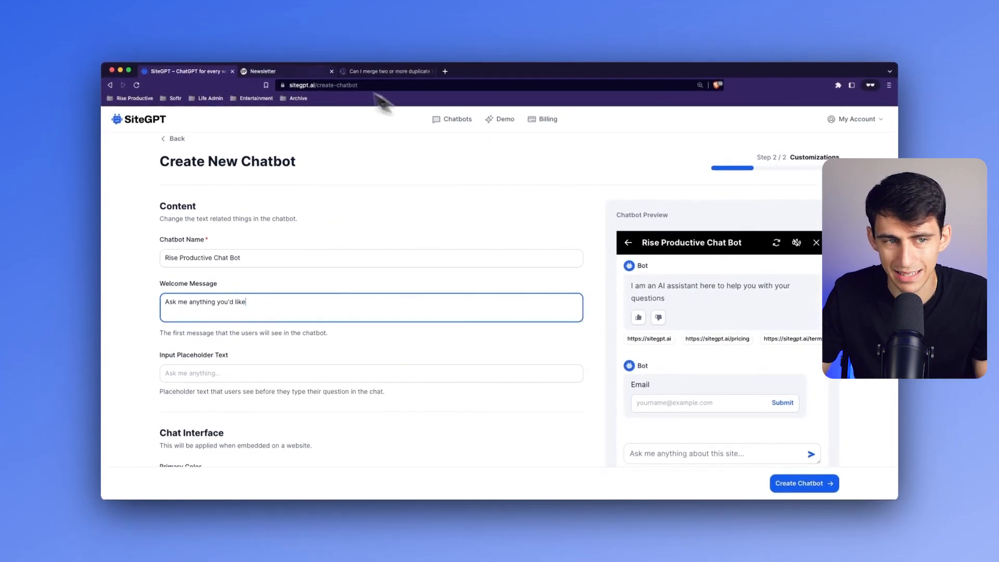
- Examine the live chat widget on the Newsletter page, including its greeting and message box, and return to the chatbot form
{"action": "left_click", "coordinate": [265, 71]}
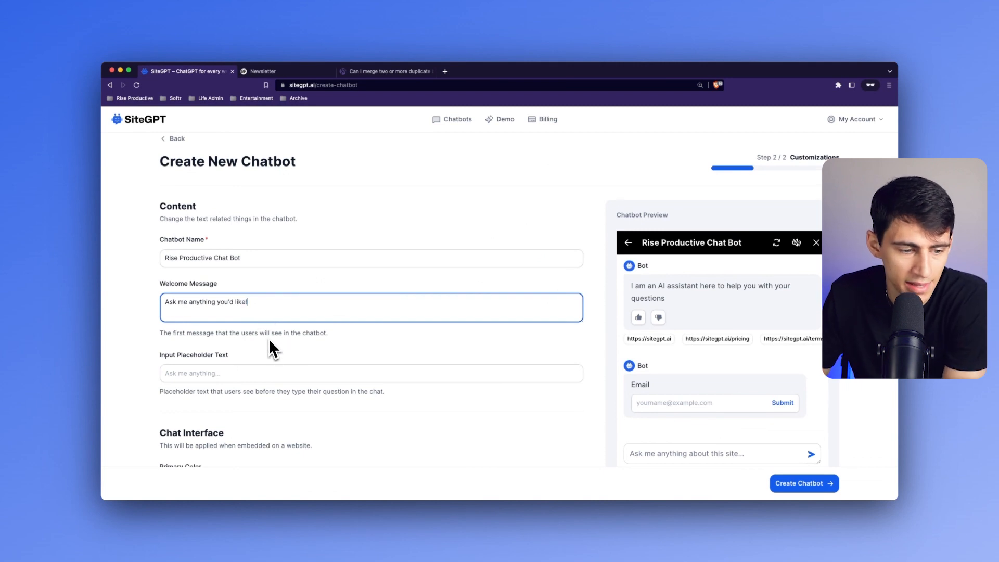
{"action": "scroll", "coordinate": [263, 342], "scroll_direction": "down", "scroll_amount": 1}
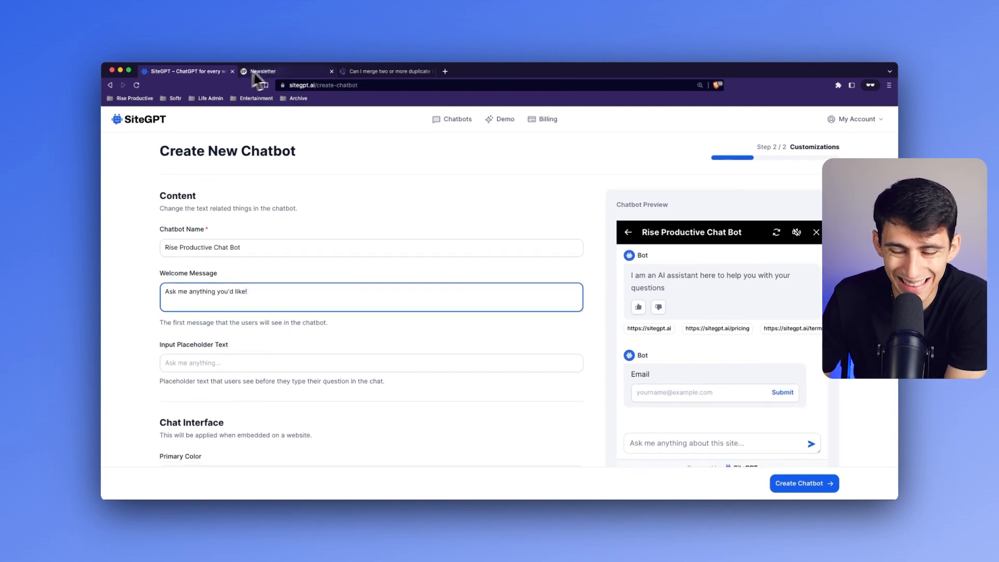
{"action": "left_click", "coordinate": [265, 71]}
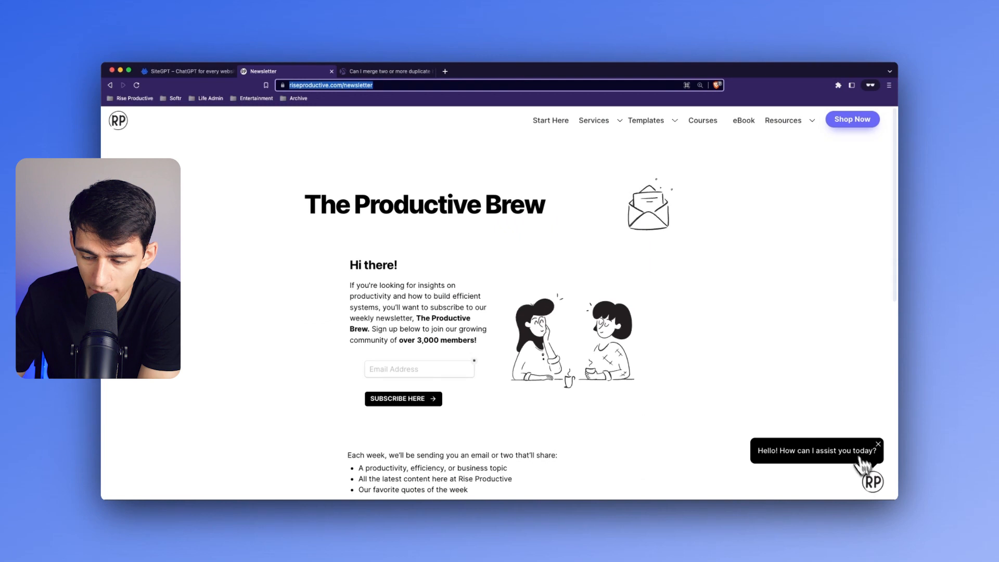
{"action": "left_click", "coordinate": [873, 482]}
{"action": "left_click", "coordinate": [771, 339]}
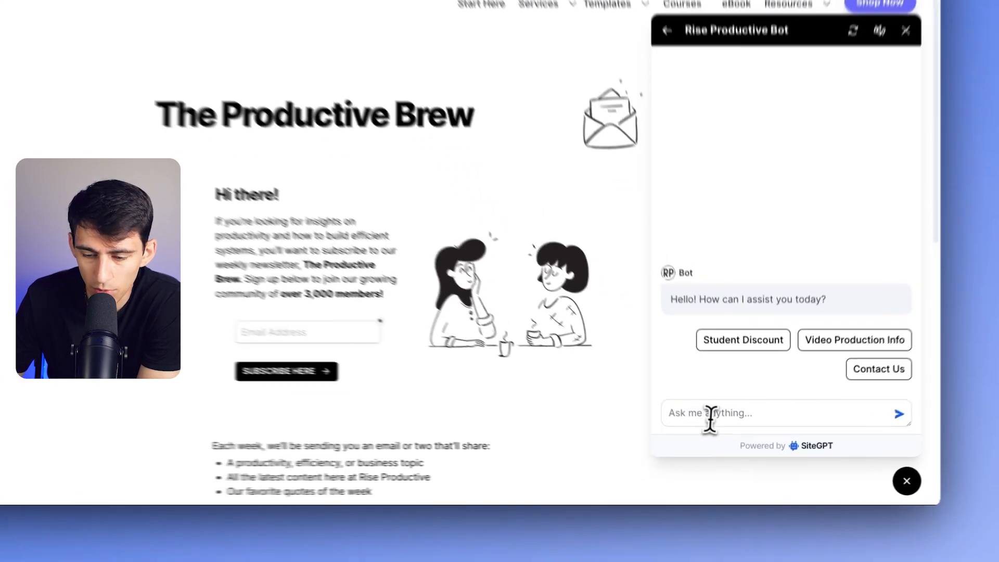
{"action": "left_click", "coordinate": [711, 415]}
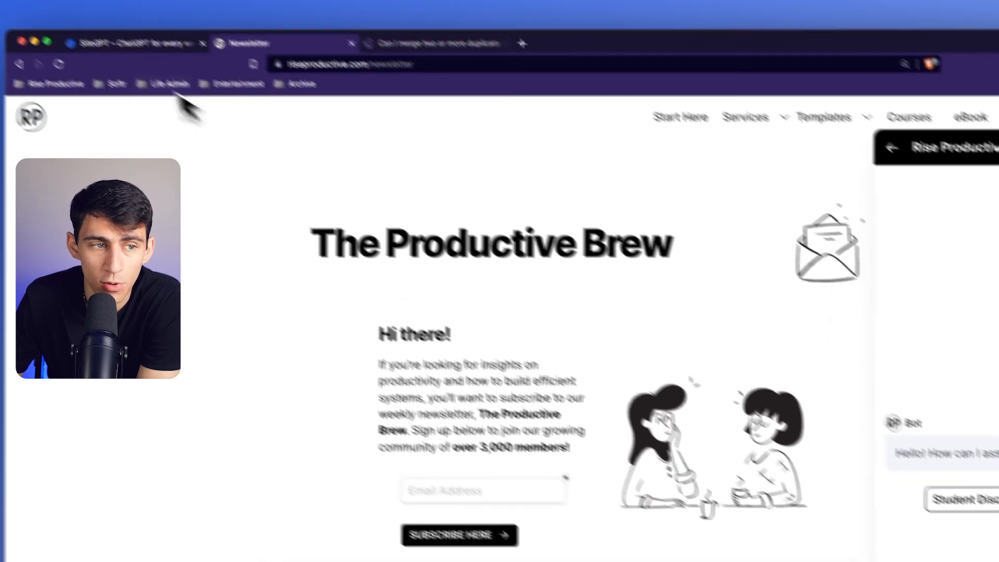
{"action": "left_click", "coordinate": [125, 17]}
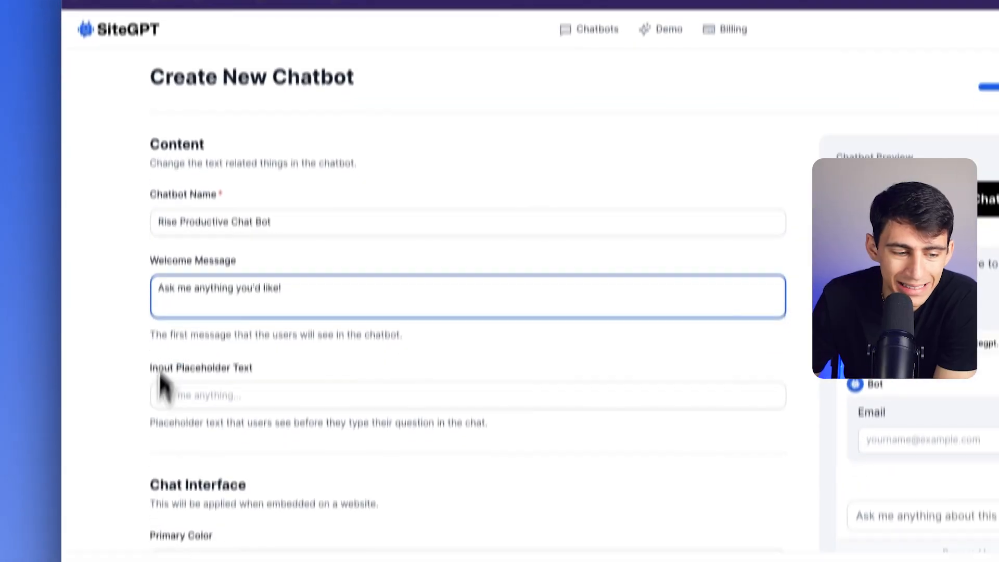
{"action": "left_click", "coordinate": [198, 530]}
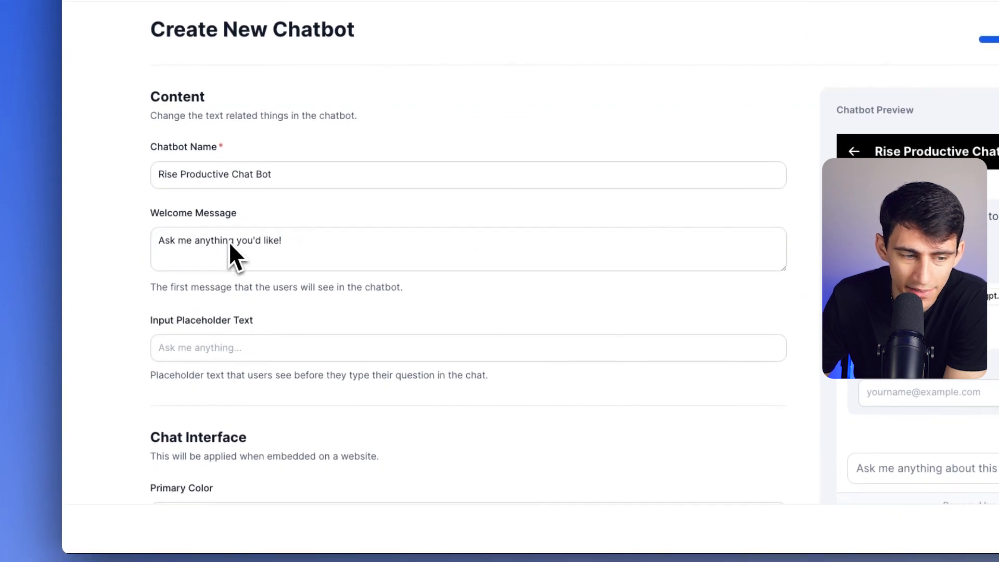
{"action": "scroll", "coordinate": [236, 312], "scroll_direction": "down", "scroll_amount": 1}
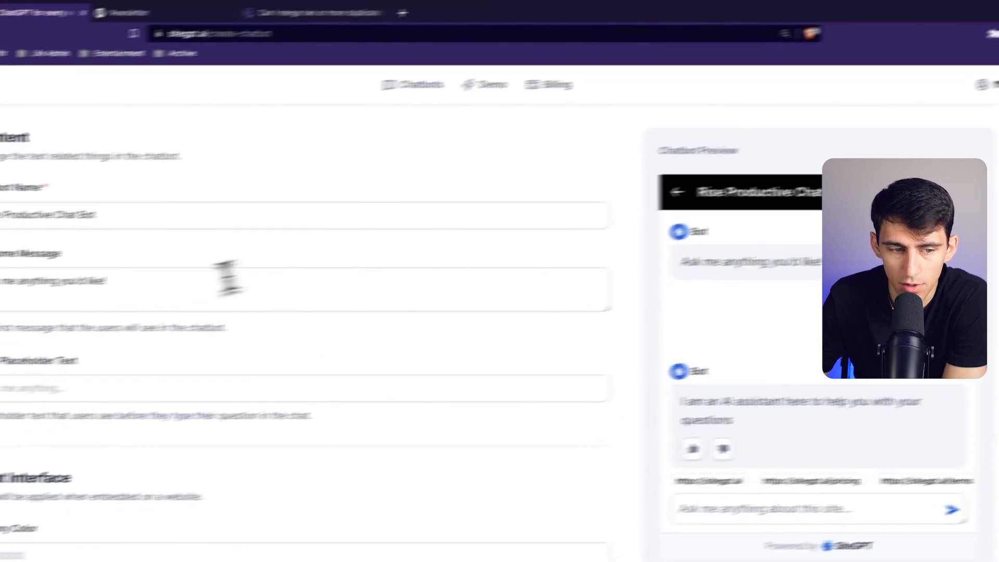
- Try an empty welcome message and the test text "ldsfjas;lfs;dlafjdf;ljdfa" to compare the preview, undoing each change
{"action": "left_click", "coordinate": [29, 311]}
{"action": "key", "text": "ctrl+a"}
{"action": "key", "text": "BackSpace"}
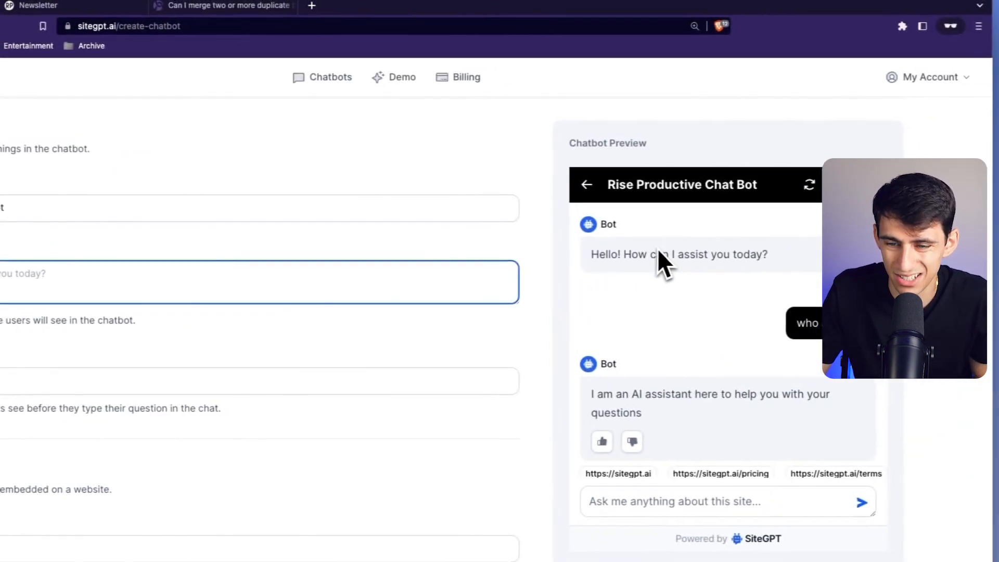
{"action": "key", "text": "ctrl+z"}
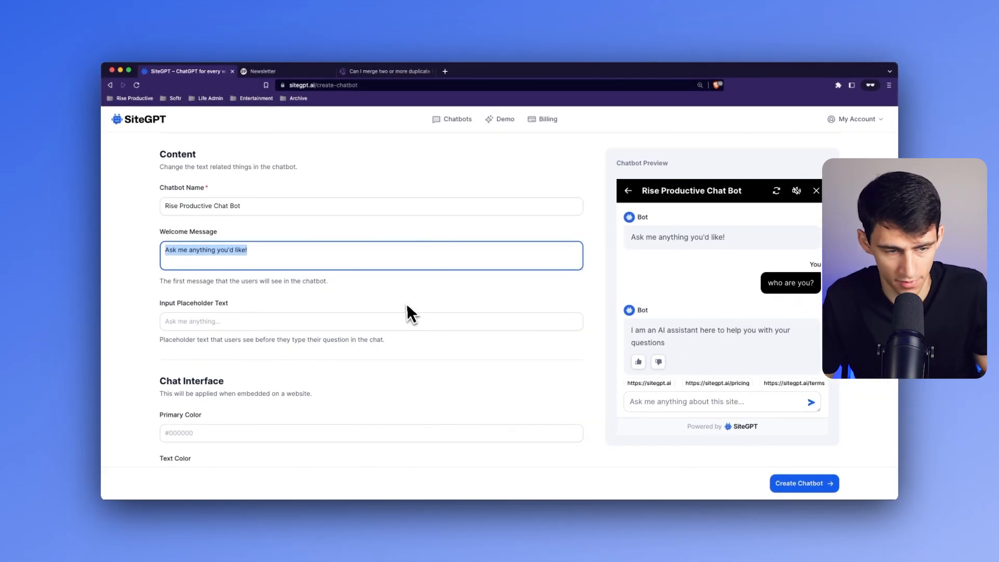
{"action": "type", "text": "ldsfjas;lfs;dlafjdf;ljdfa"}
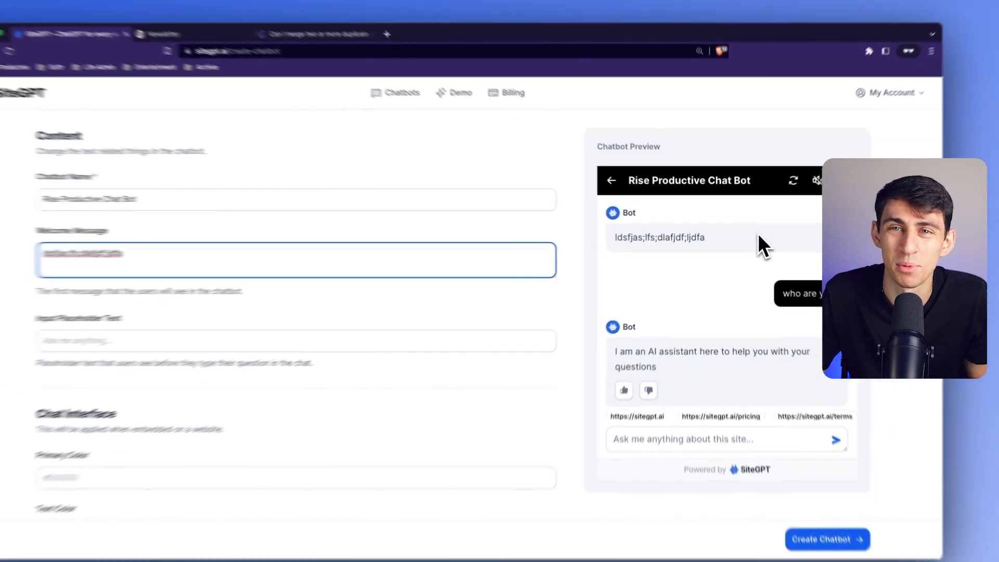
{"action": "key", "text": "super+z"}
- Search Google for "hex code color picker" in a new tab and open the htmlcolorcodes.com color picker
{"action": "scroll", "coordinate": [225, 361], "scroll_direction": "down", "scroll_amount": 2}
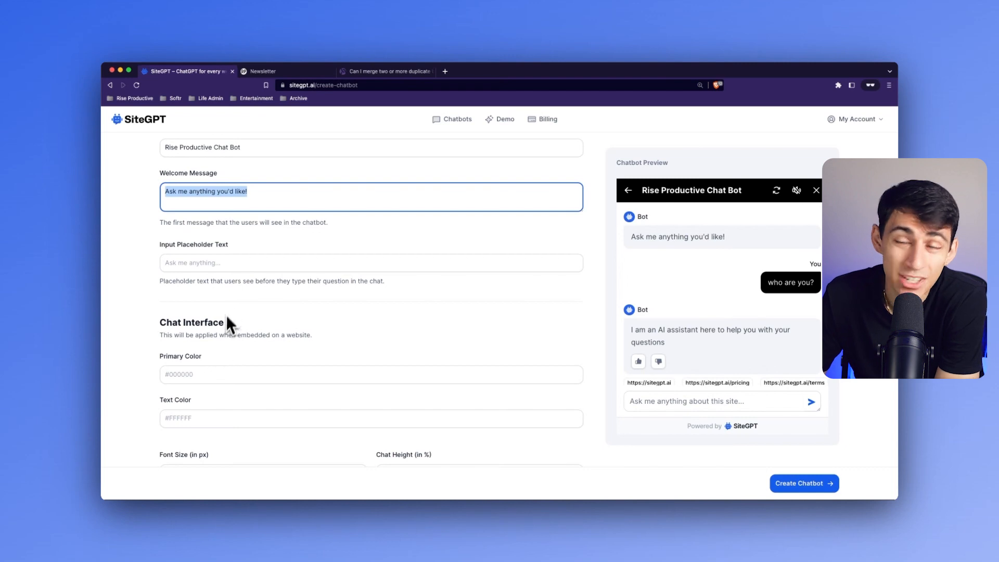
{"action": "scroll", "coordinate": [308, 306], "scroll_direction": "down", "scroll_amount": 3}
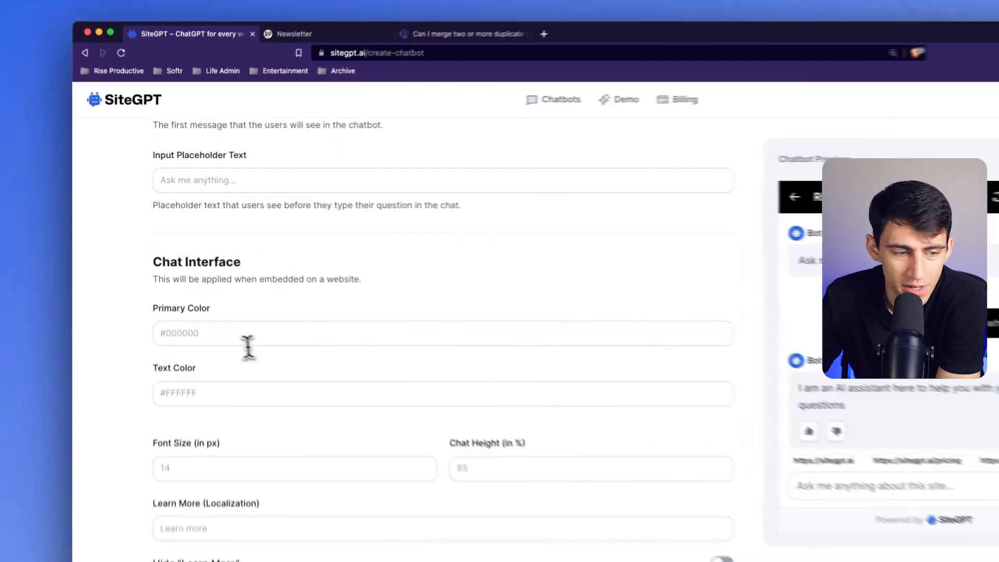
{"action": "left_click", "coordinate": [216, 292]}
{"action": "left_click", "coordinate": [248, 384]}
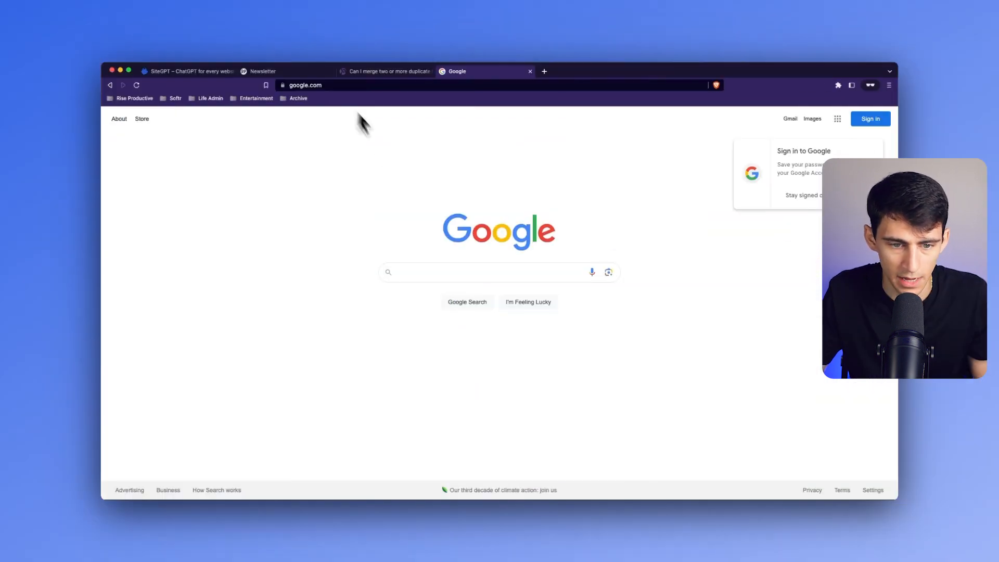
{"action": "left_click", "coordinate": [419, 273]}
{"action": "type", "text": "hex code color pick"}
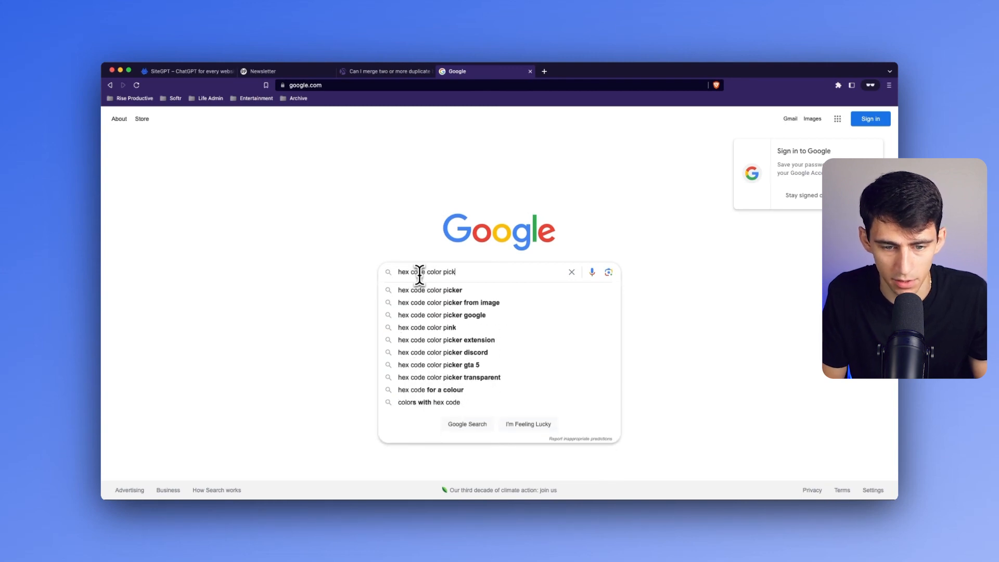
{"action": "left_click", "coordinate": [430, 290]}
{"action": "left_click", "coordinate": [301, 216]}
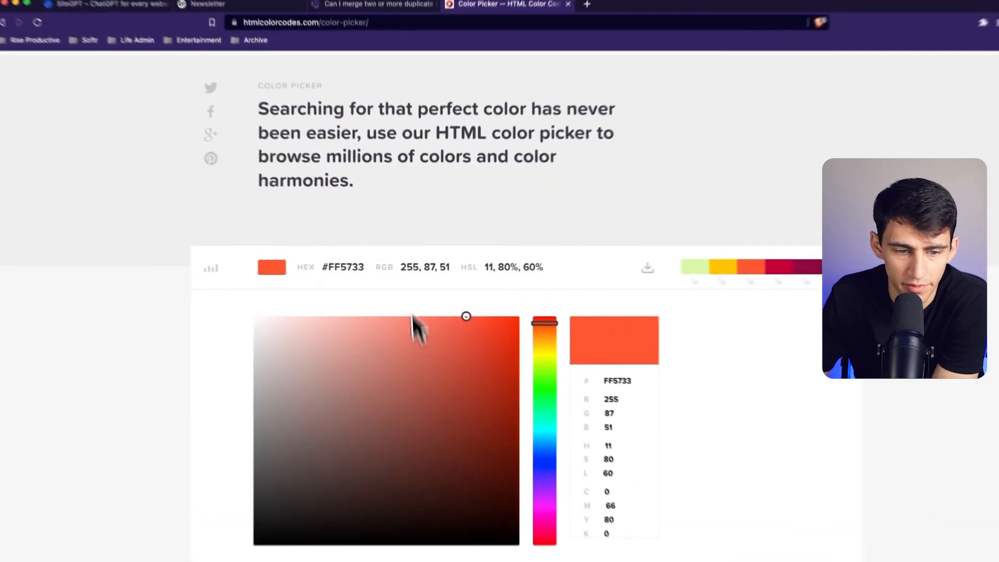
- Choose a purple shade in the color picker and set the chatbot's primary color to #7F5AFD
{"action": "scroll", "coordinate": [428, 347], "scroll_direction": "down", "scroll_amount": 5}
{"action": "left_click_drag", "start_coordinate": [545, 325], "coordinate": [538, 279]}
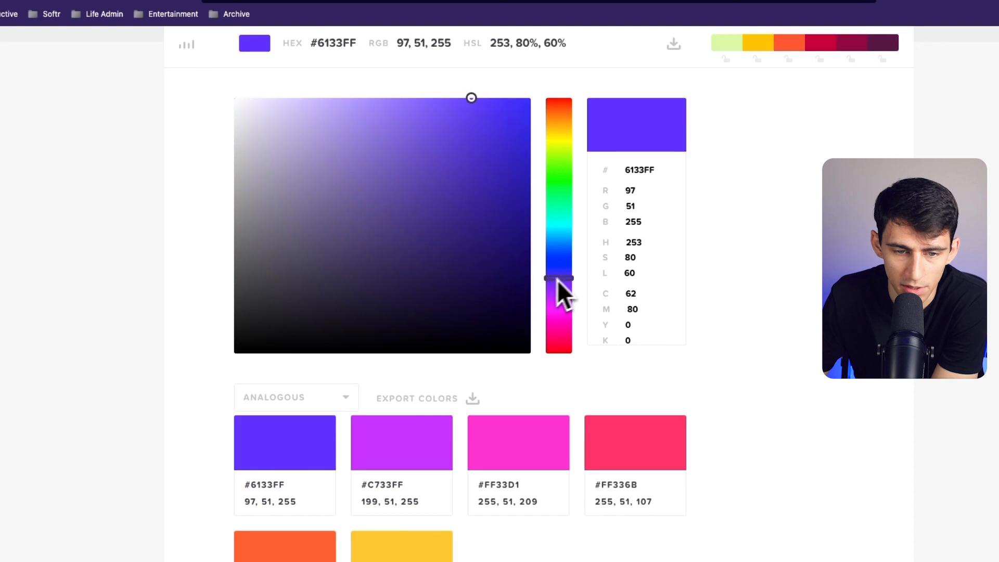
{"action": "scroll", "coordinate": [554, 281], "scroll_direction": "up", "scroll_amount": 4}
{"action": "left_click_drag", "start_coordinate": [424, 300], "coordinate": [427, 302]}
{"action": "double_click", "coordinate": [350, 242]}
{"action": "key", "text": "super+c"}
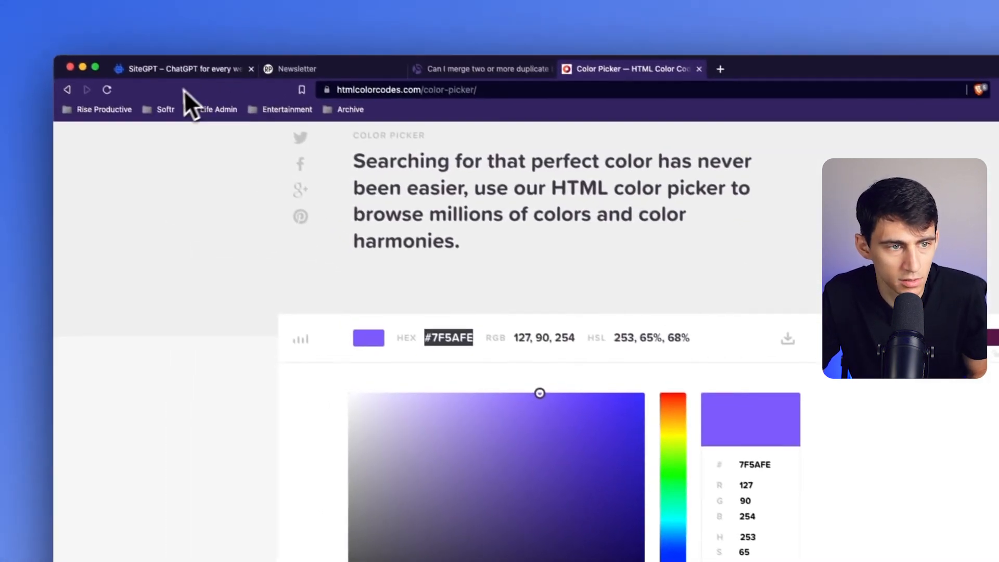
{"action": "left_click", "coordinate": [182, 67]}
{"action": "left_click", "coordinate": [178, 317]}
{"action": "key", "text": "super+v"}
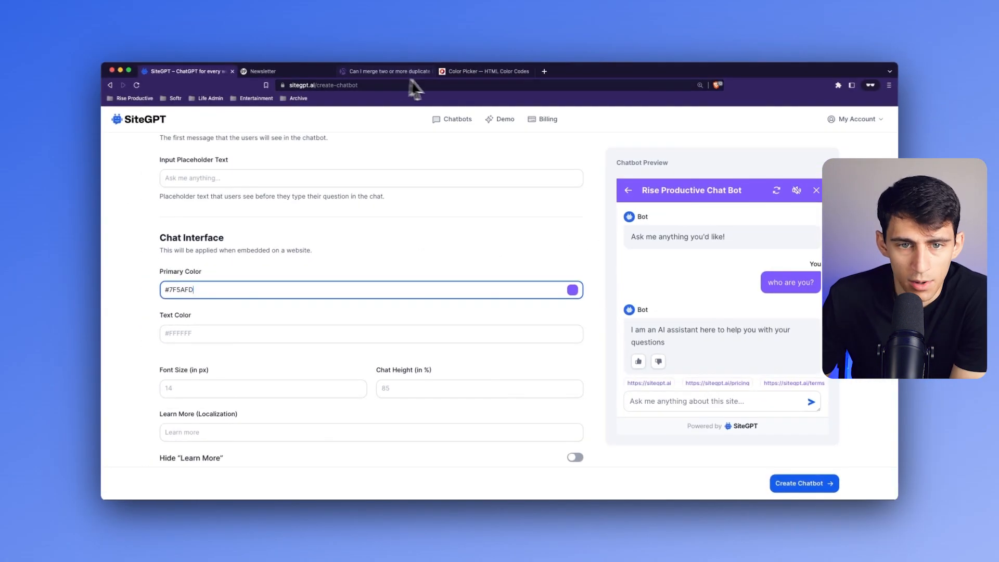
- Choose a bright red in the color picker and replace the chatbot's primary color with #FF1A1A
{"action": "left_click", "coordinate": [385, 7]}
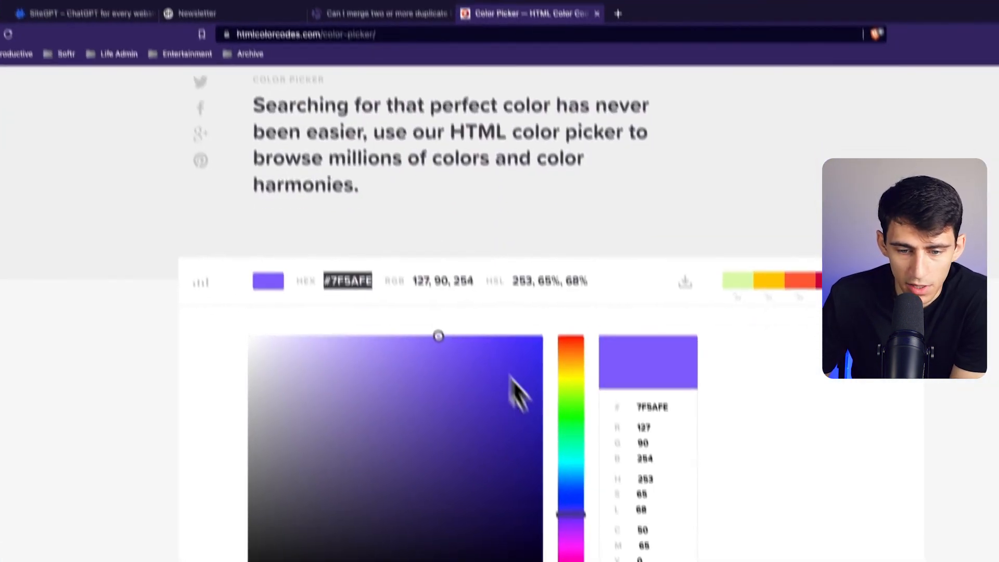
{"action": "left_click_drag", "start_coordinate": [577, 359], "coordinate": [513, 317]}
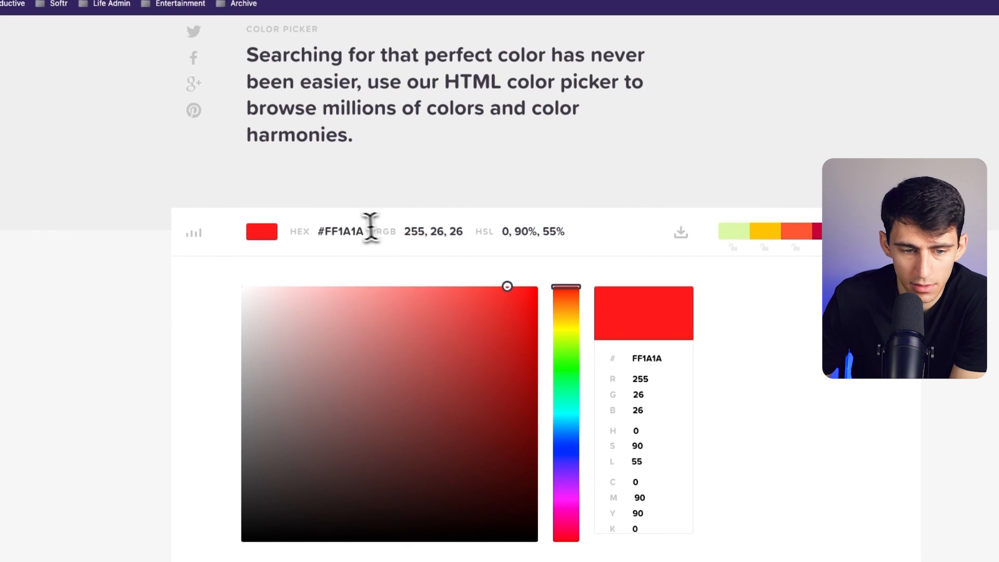
{"action": "double_click", "coordinate": [348, 229]}
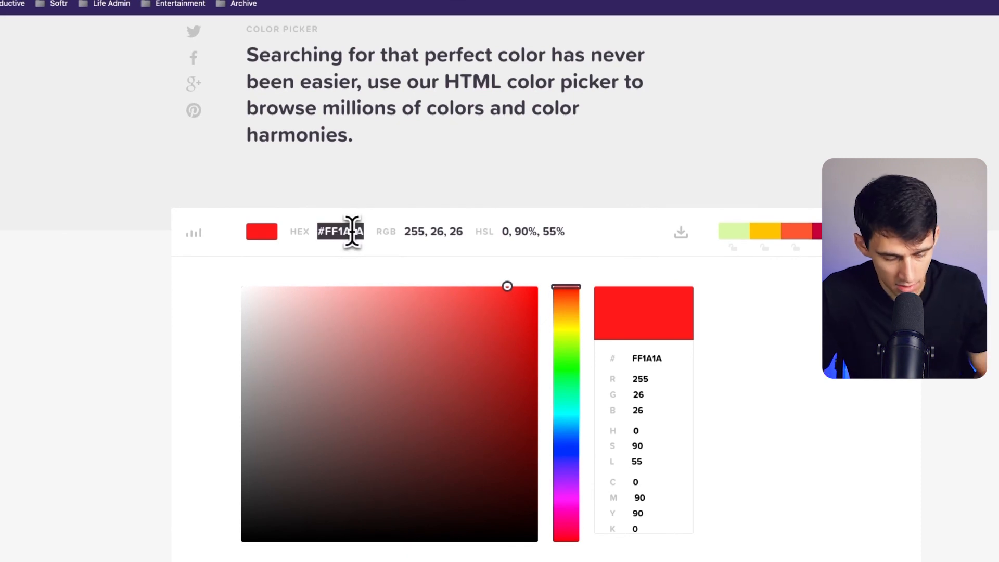
{"action": "key", "text": "super+c"}
{"action": "left_click", "coordinate": [169, 21]}
{"action": "triple_click", "coordinate": [195, 299]}
{"action": "key", "text": "super+v"}
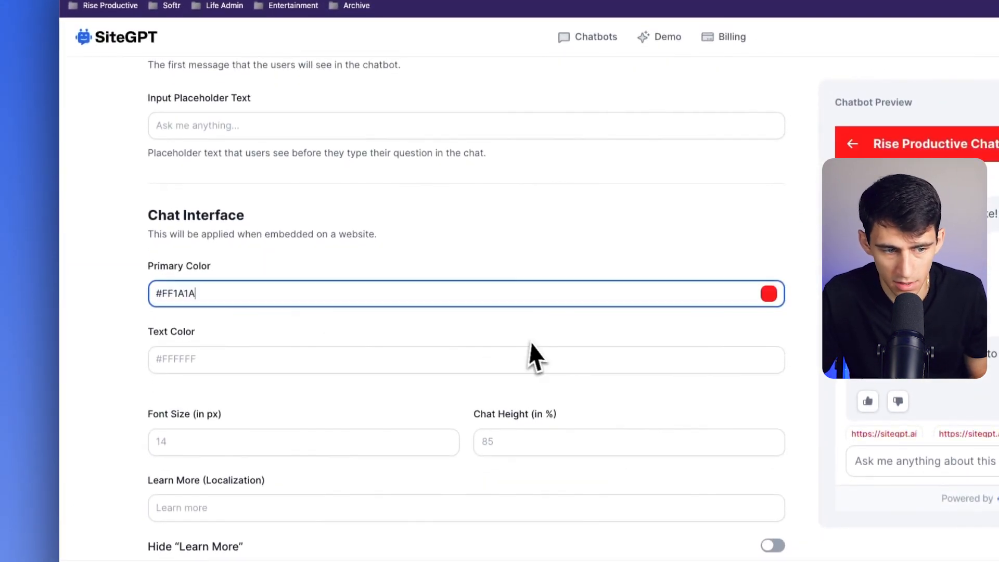
{"action": "double_click", "coordinate": [757, 294]}
{"action": "left_click", "coordinate": [757, 295]}
{"action": "left_click", "coordinate": [769, 298]}
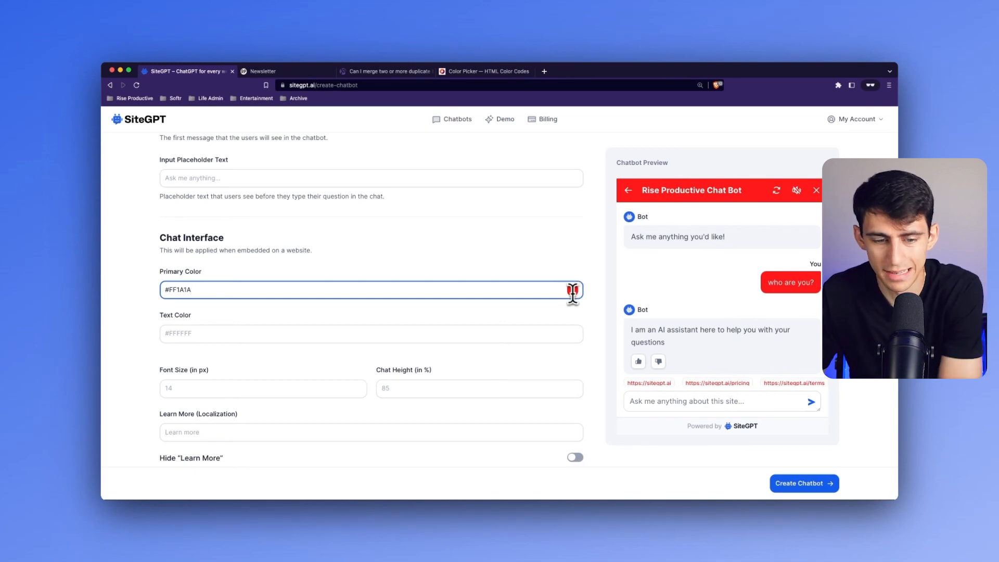
- Choose black in the color picker and set the chatbot's primary color to #000000
{"action": "left_click", "coordinate": [481, 72]}
{"action": "left_click_drag", "start_coordinate": [342, 311], "coordinate": [242, 471]}
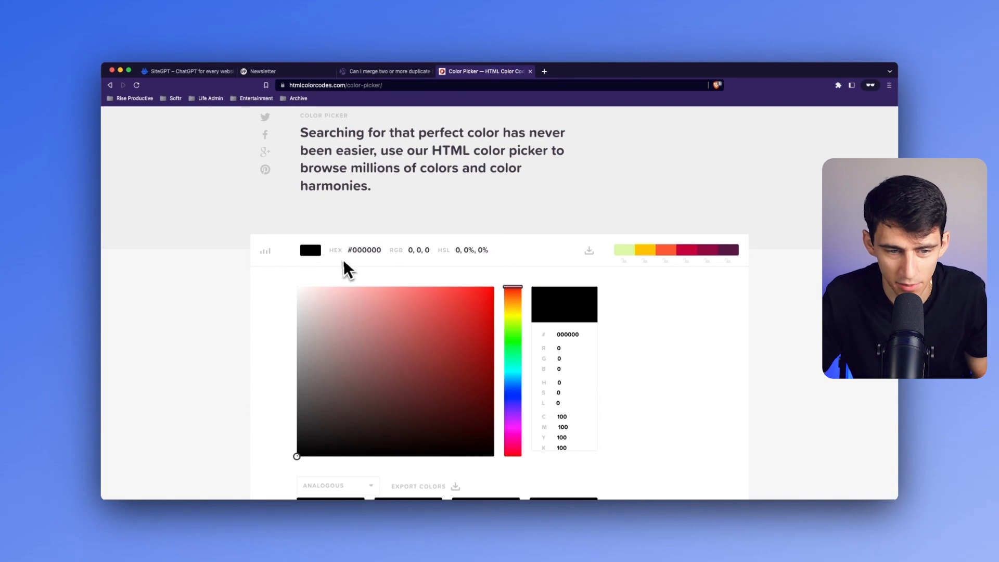
{"action": "left_click", "coordinate": [187, 72]}
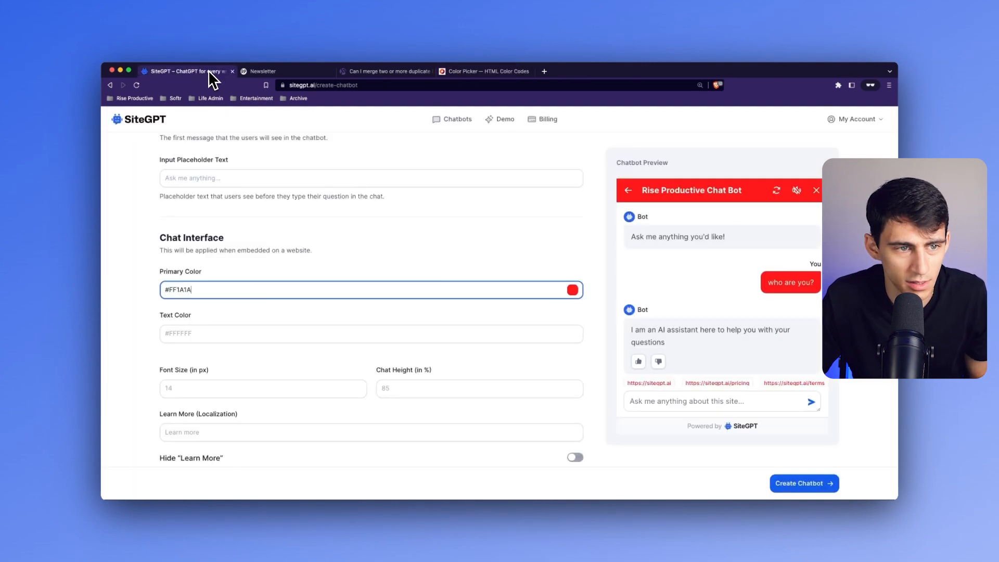
{"action": "key", "text": "cmd+v"}
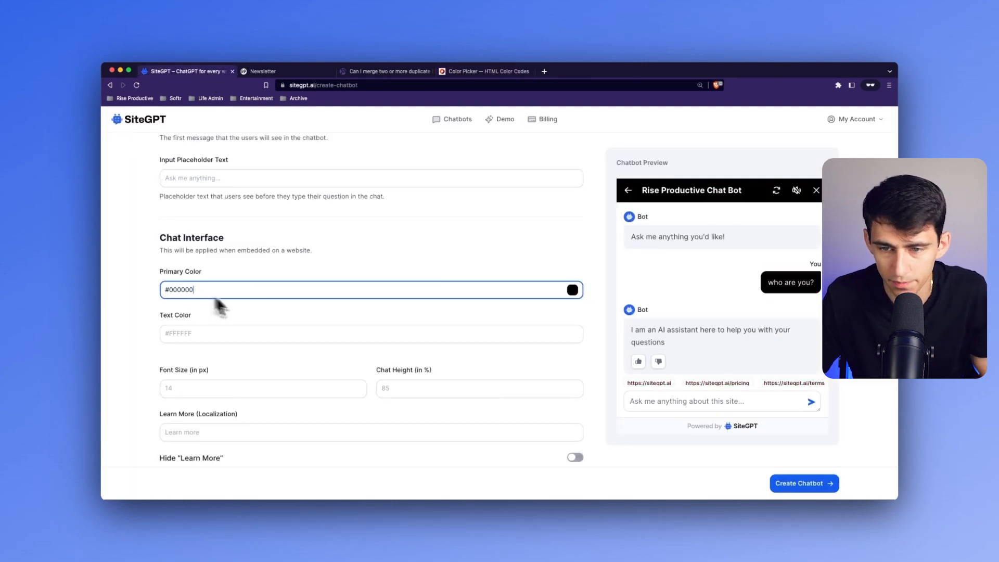
- Try #000000 as the chatbot's text color and clear the value again
{"action": "left_click", "coordinate": [296, 334]}
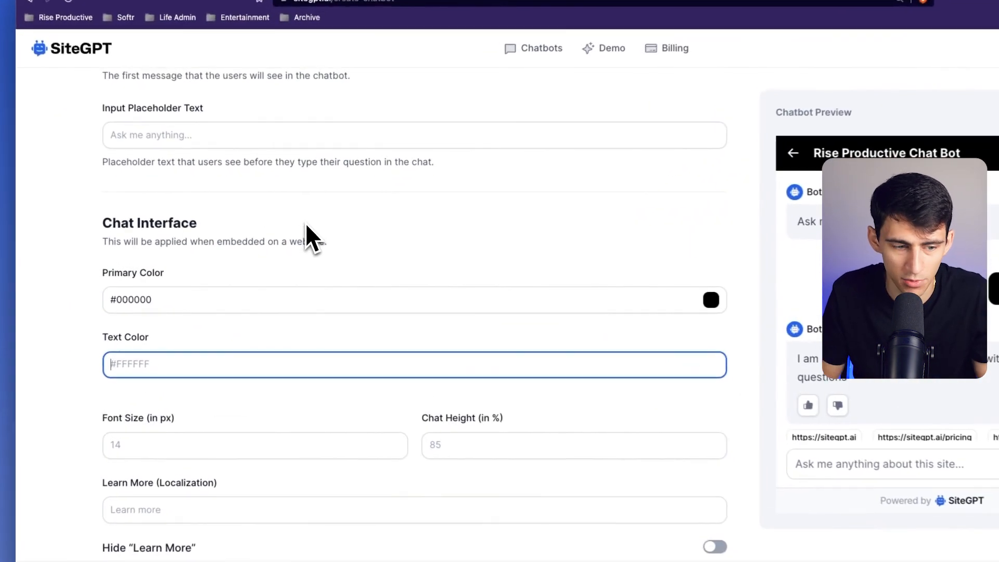
{"action": "type", "text": "#"}
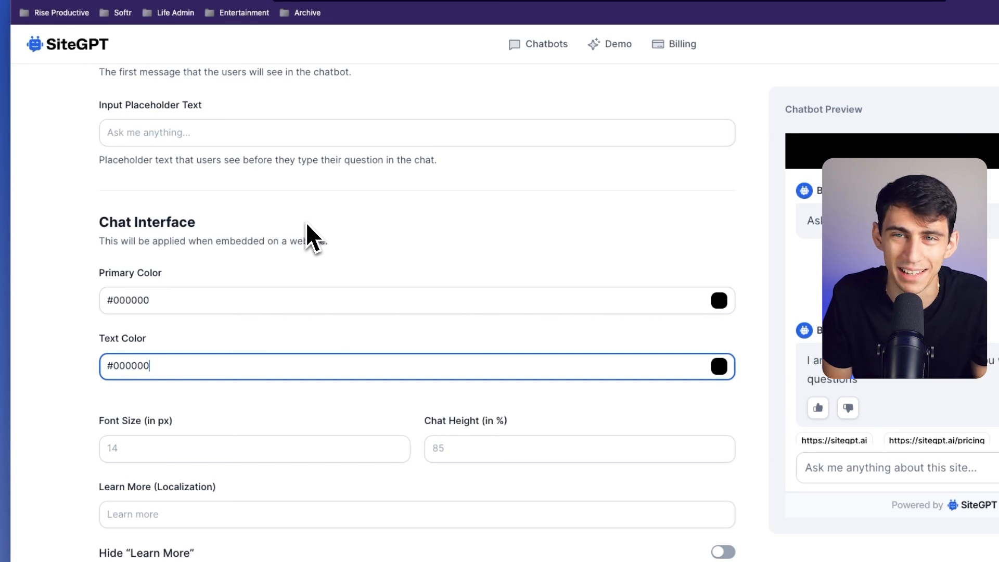
{"action": "type", "text": "000000"}
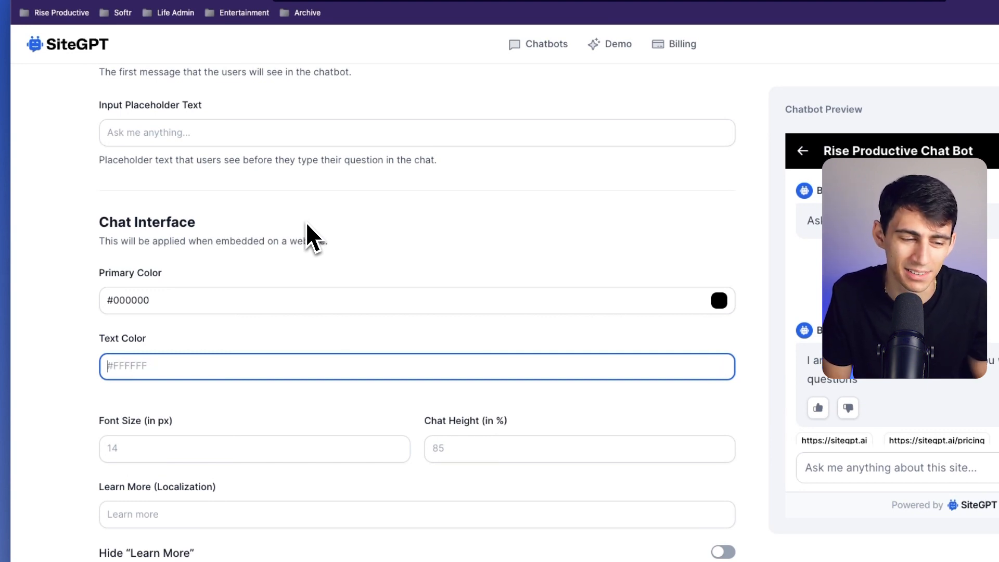
{"action": "key", "text": "BackSpace"}
{"action": "key", "text": "BackSpace"}
{"action": "key", "text": "BackSpace"}
{"action": "key", "text": "BackSpace"}
{"action": "key", "text": "BackSpace"}
{"action": "key", "text": "BackSpace"}
{"action": "key", "text": "BackSpace"}
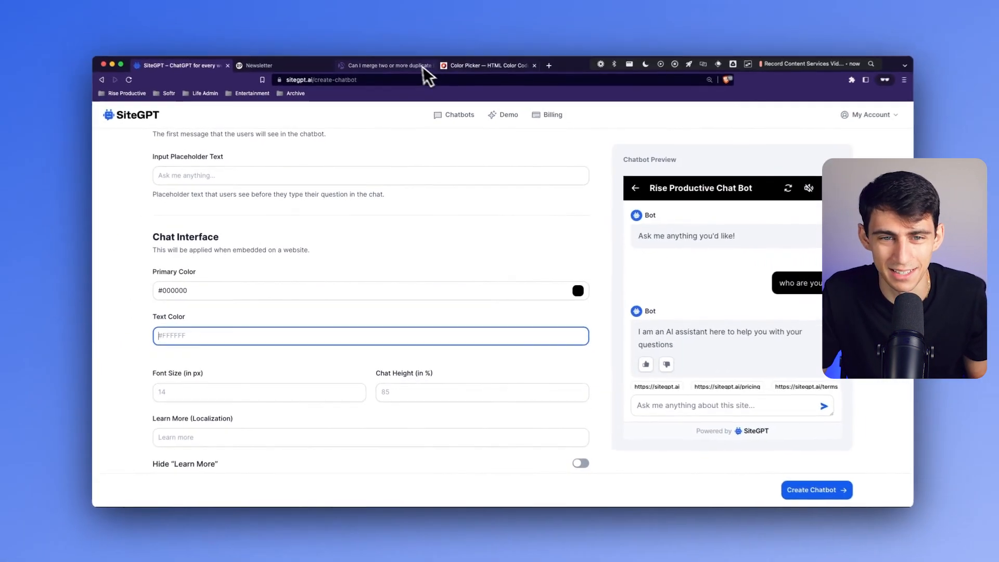
- Choose a bright green in the color picker and set the chatbot's text color to #53FF29
{"action": "left_click", "coordinate": [468, 14]}
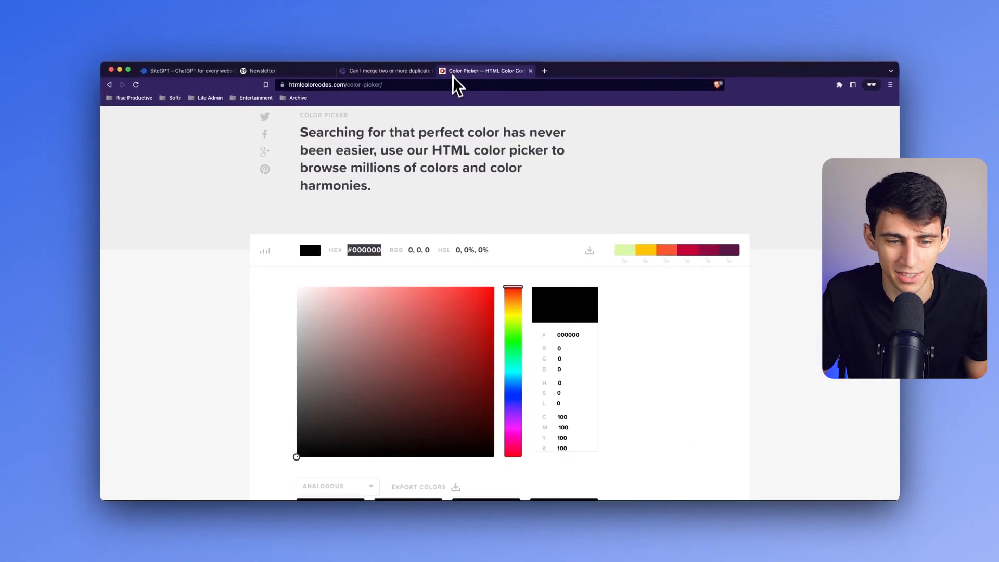
{"action": "left_click", "coordinate": [498, 335]}
{"action": "left_click", "coordinate": [513, 338]}
{"action": "left_click", "coordinate": [462, 287]}
{"action": "double_click", "coordinate": [356, 250]}
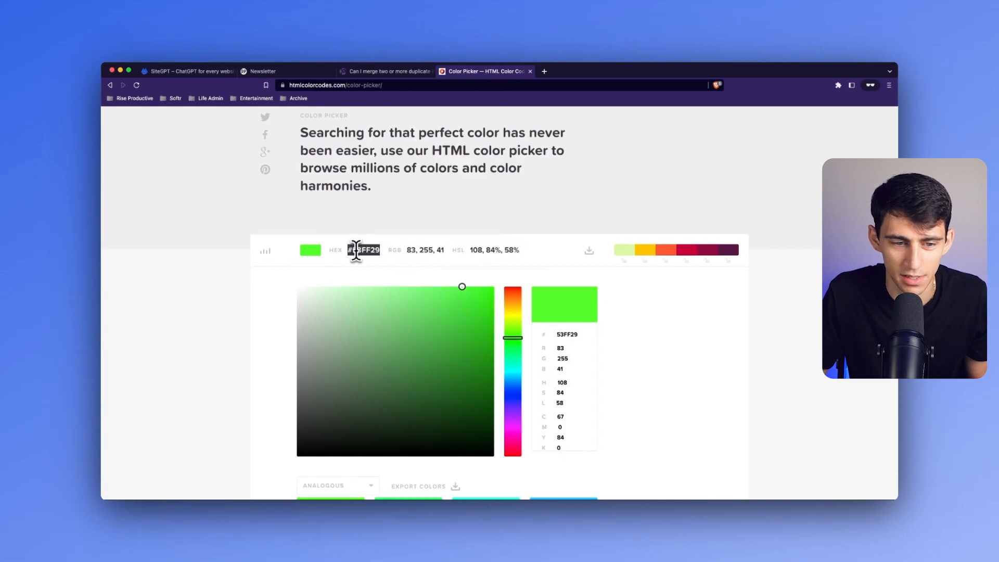
{"action": "left_click", "coordinate": [224, 76]}
{"action": "left_click", "coordinate": [234, 335]}
{"action": "key", "text": "super+v"}
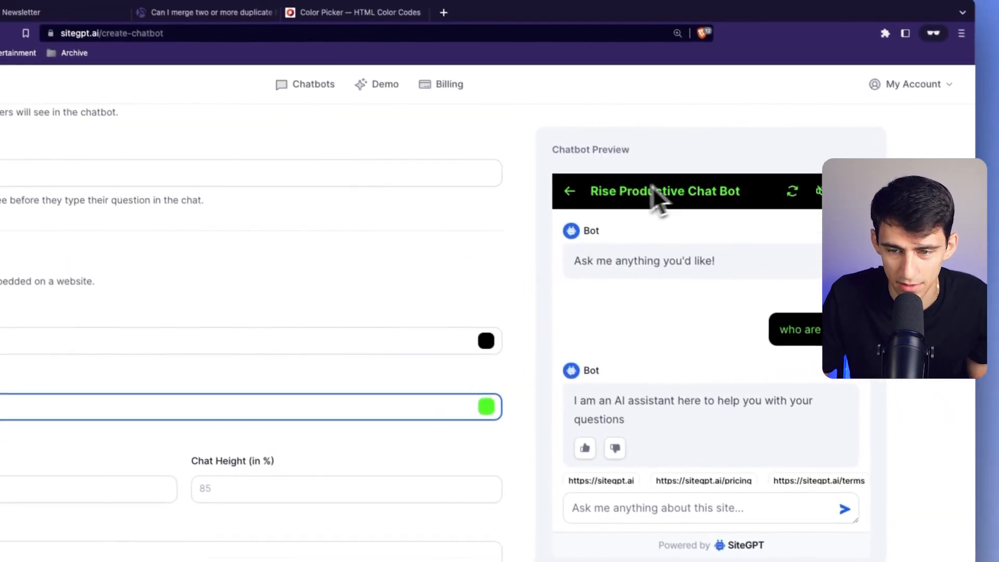
- Clear the green text color to restore the chatbot's default text color
{"action": "scroll", "coordinate": [716, 285], "scroll_direction": "down", "scroll_amount": 2}
{"action": "scroll", "coordinate": [753, 285], "scroll_direction": "up", "scroll_amount": 1}
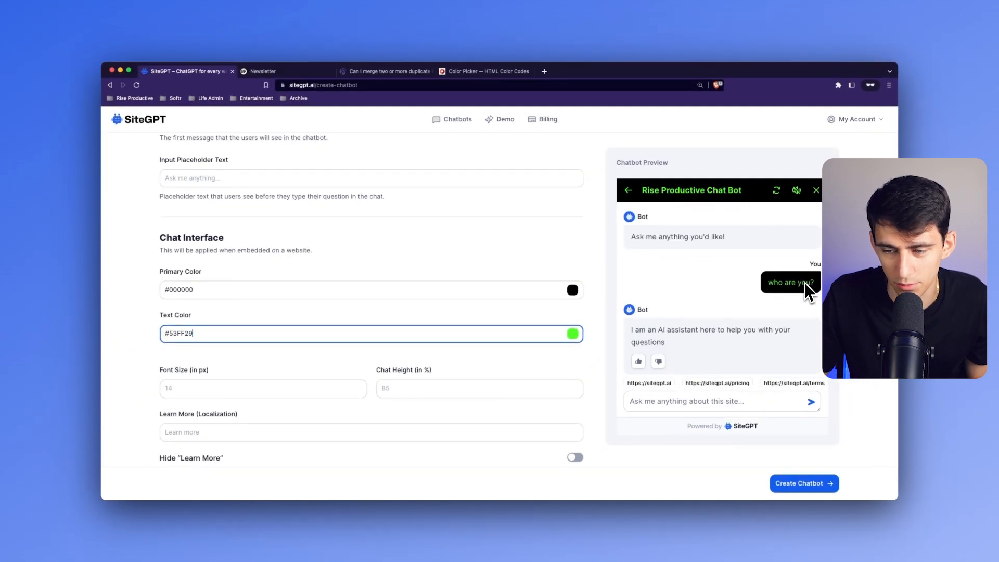
{"action": "key", "text": "super+a"}
{"action": "key", "text": "BackSpace"}
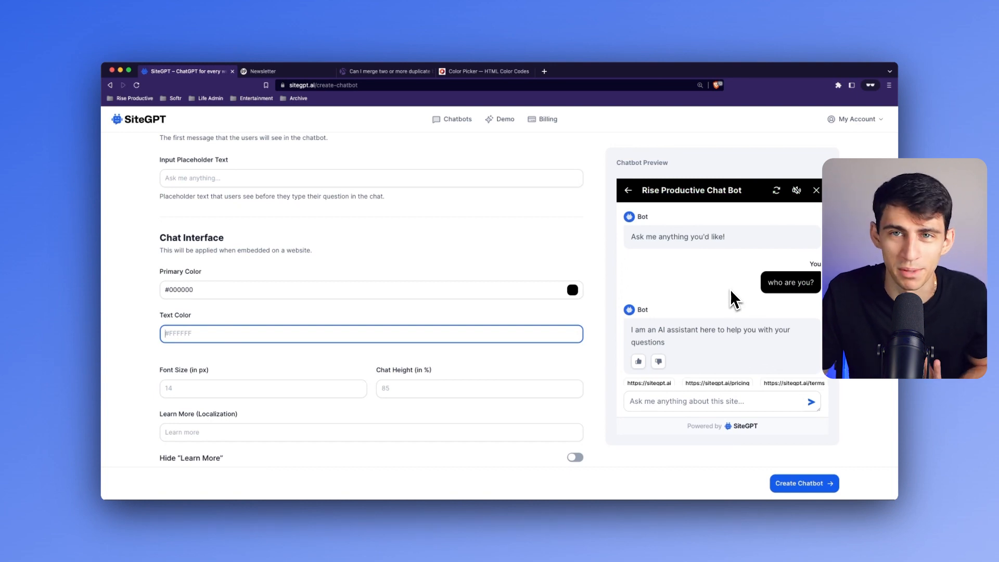
- Try a chat font size of 1000 px and remove the value
{"action": "scroll", "coordinate": [304, 378], "scroll_direction": "down", "scroll_amount": 1}
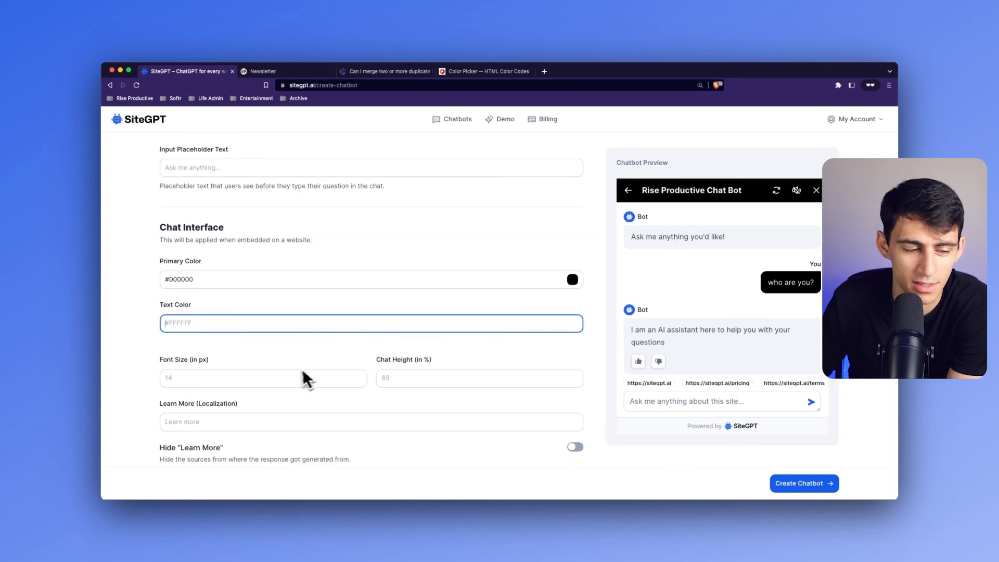
{"action": "left_click", "coordinate": [265, 375]}
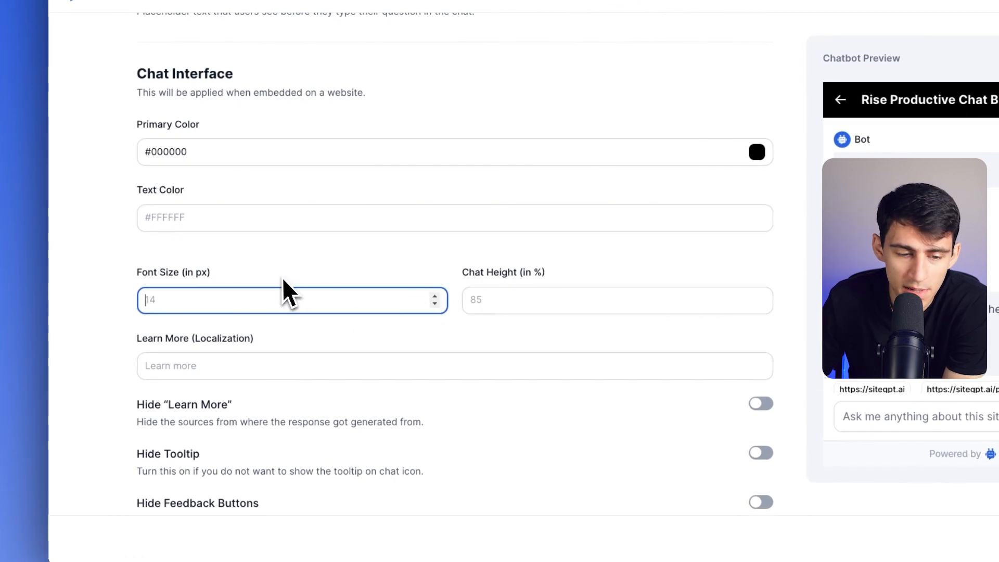
{"action": "type", "text": "1"}
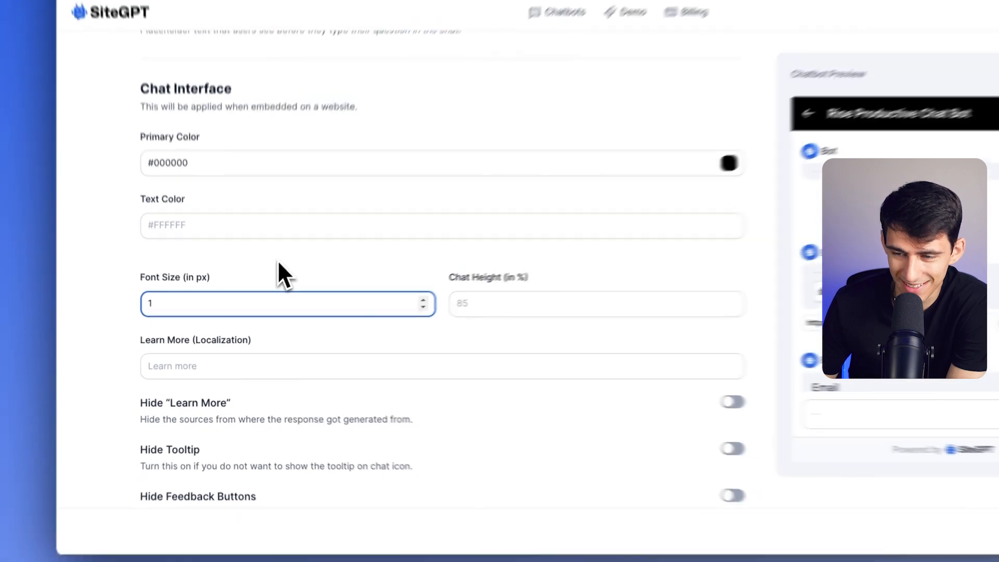
{"action": "type", "text": "0000"}
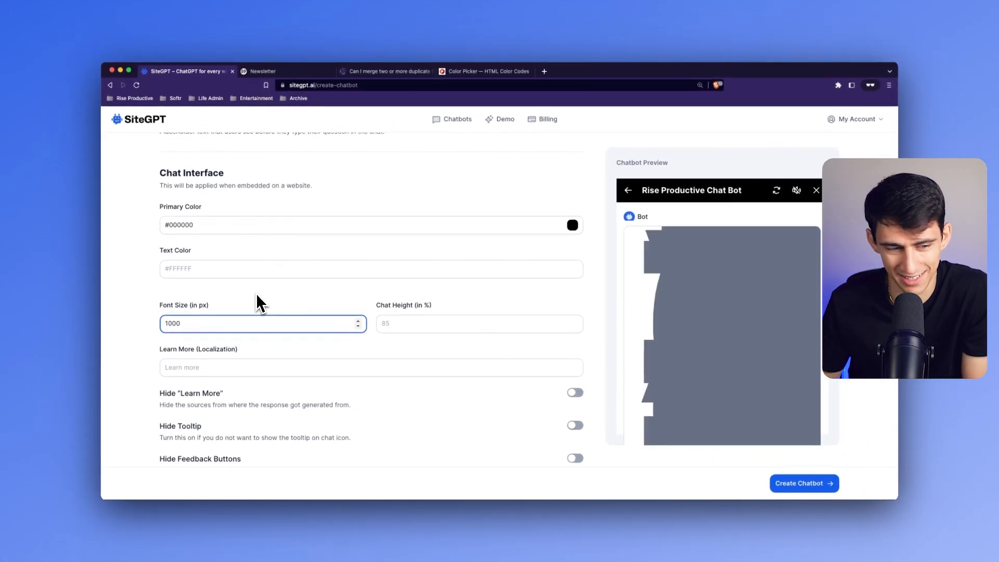
{"action": "key", "text": "BackSpace"}
{"action": "key", "text": "BackSpace"}
{"action": "key", "text": "BackSpace"}
{"action": "key", "text": "BackSpace"}
{"action": "key", "text": "BackSpace"}
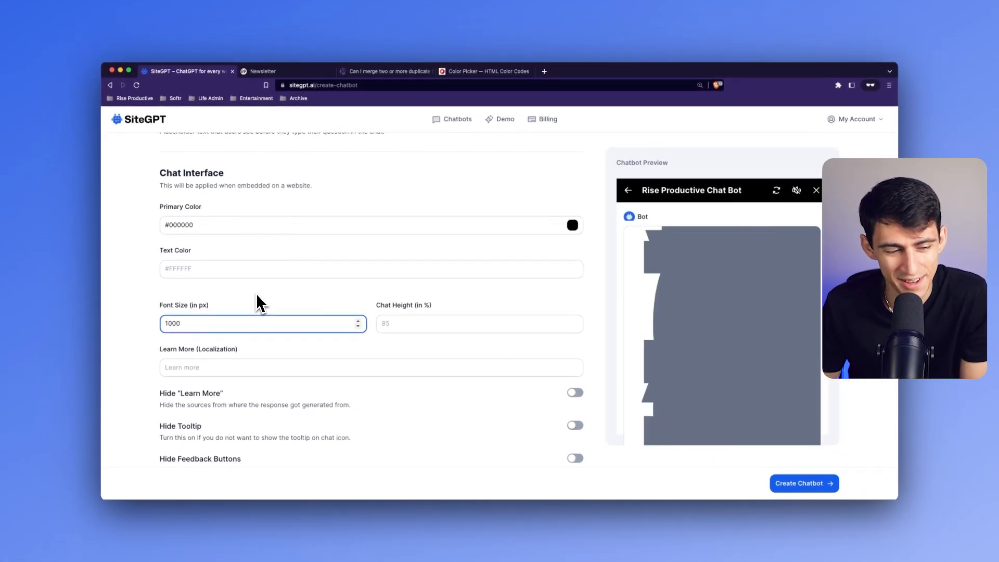
- Try chat font sizes of 16 and 20 px, and settle on a font size of 14 px
{"action": "type", "text": "16"}
{"action": "key", "text": "BackSpace"}
{"action": "key", "text": "BackSpace"}
{"action": "type", "text": "20"}
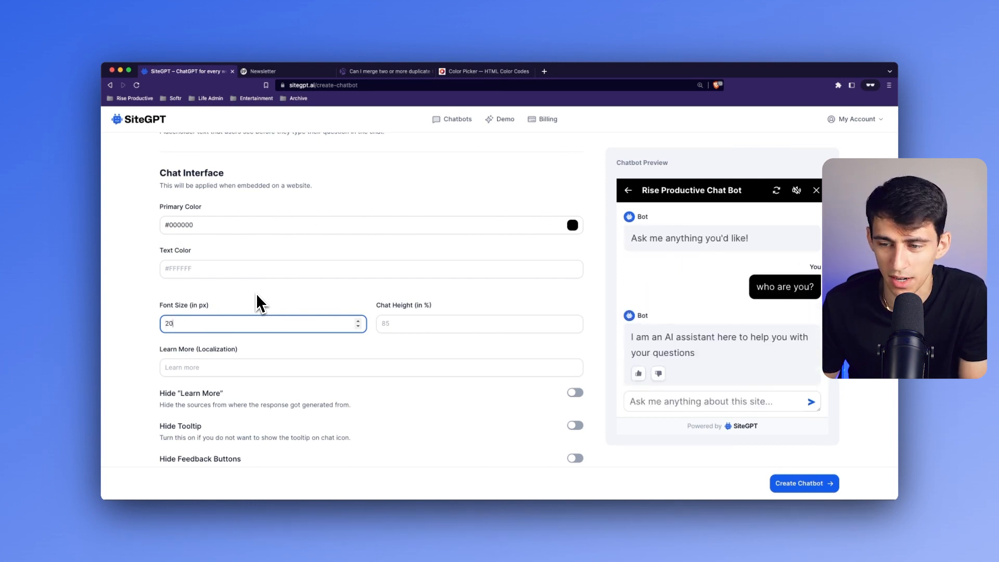
{"action": "key", "text": "BackSpace"}
{"action": "key", "text": "BackSpace"}
{"action": "type", "text": "14"}
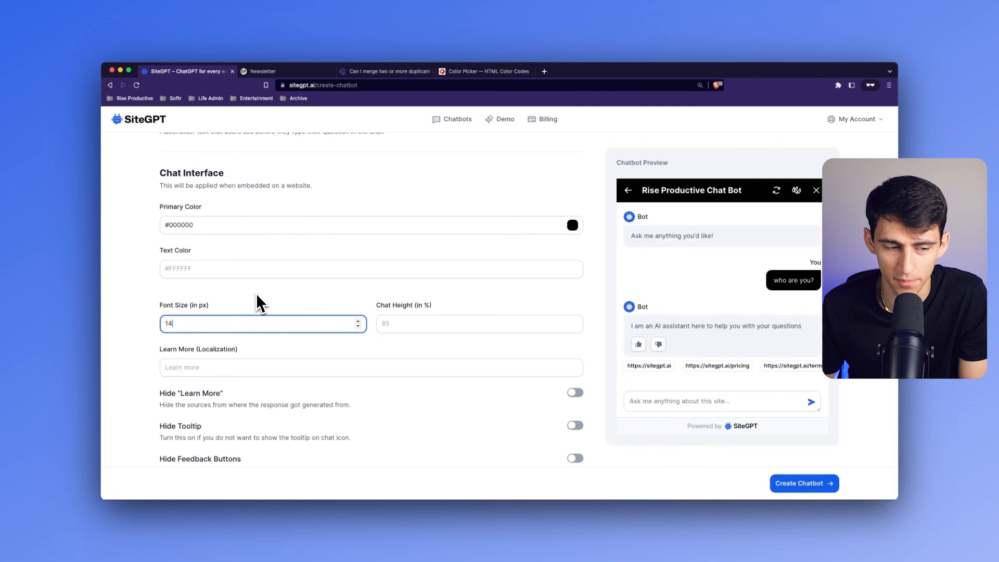
- Increase the chat font size stepwise to 20 px and bring it back down to 14 px
{"action": "left_click", "coordinate": [359, 323]}
{"action": "left_click", "coordinate": [359, 324]}
{"action": "left_click", "coordinate": [360, 323]}
{"action": "left_click", "coordinate": [359, 324]}
{"action": "left_click", "coordinate": [359, 324]}
{"action": "left_click", "coordinate": [360, 324]}
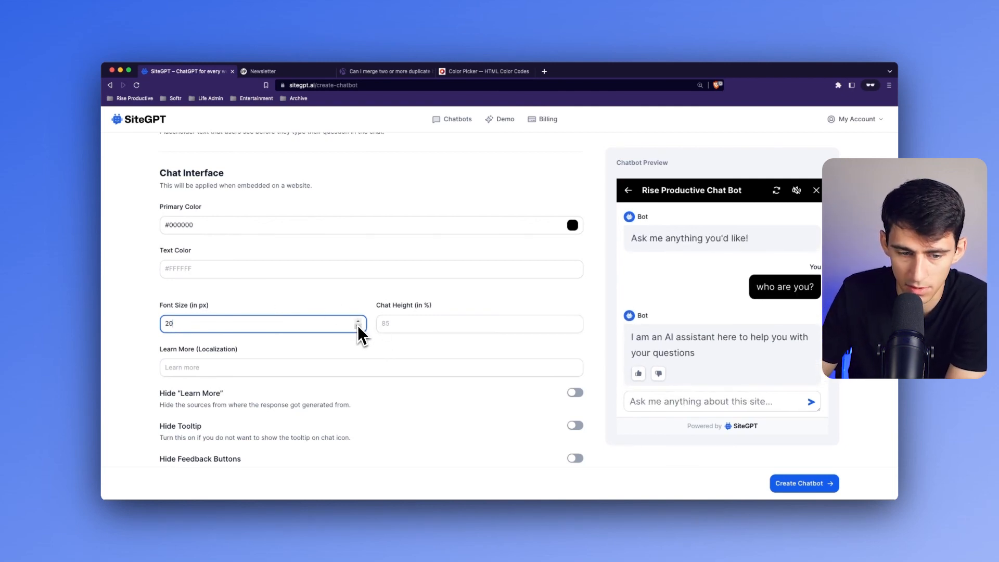
{"action": "left_click", "coordinate": [359, 328]}
{"action": "left_click", "coordinate": [359, 328]}
{"action": "left_click", "coordinate": [359, 328]}
{"action": "left_click", "coordinate": [359, 328]}
{"action": "left_click", "coordinate": [359, 328]}
{"action": "left_click", "coordinate": [360, 328]}
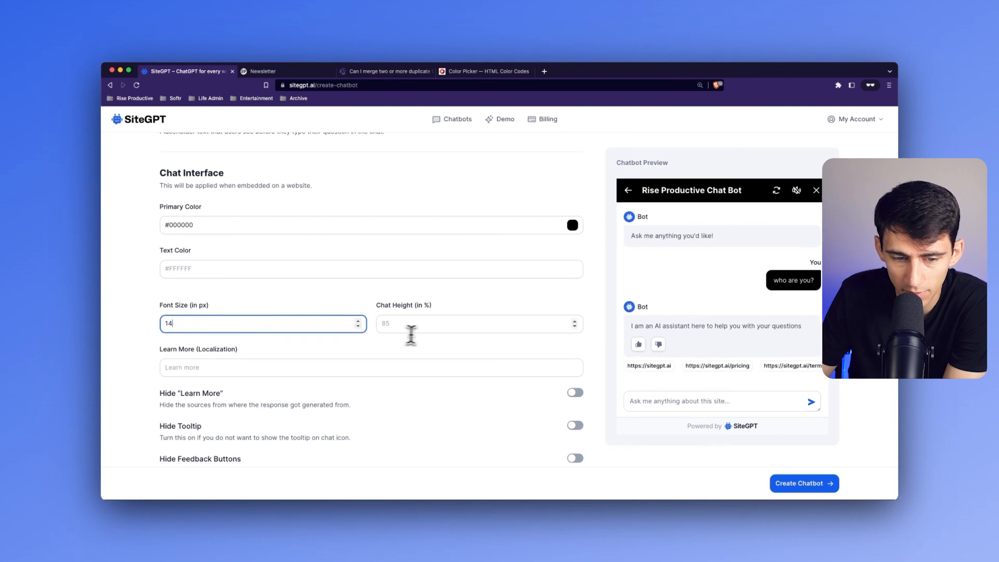
- Try a chat height of 100% and clear the value to return to the default height
{"action": "left_click", "coordinate": [417, 328]}
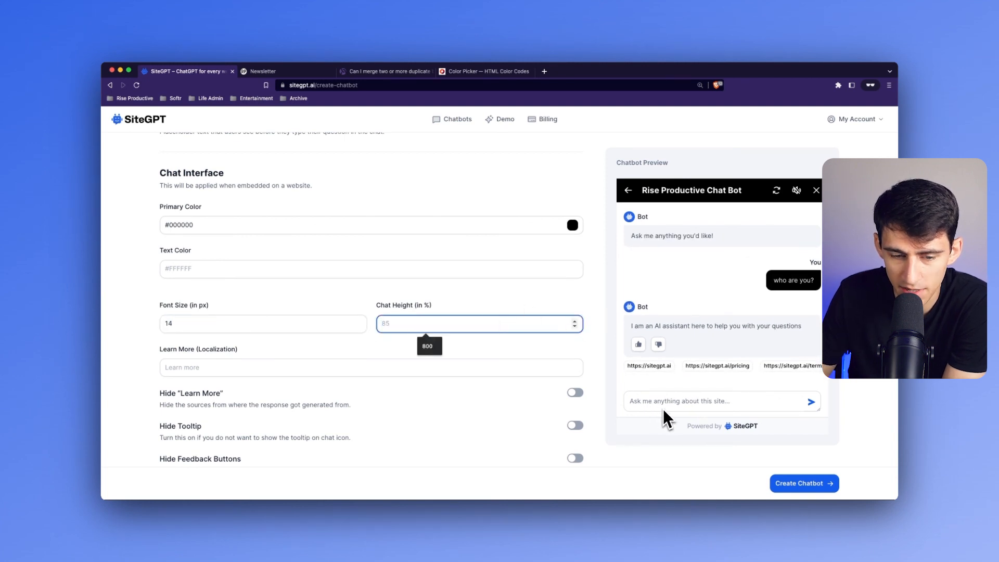
{"action": "type", "text": "100"}
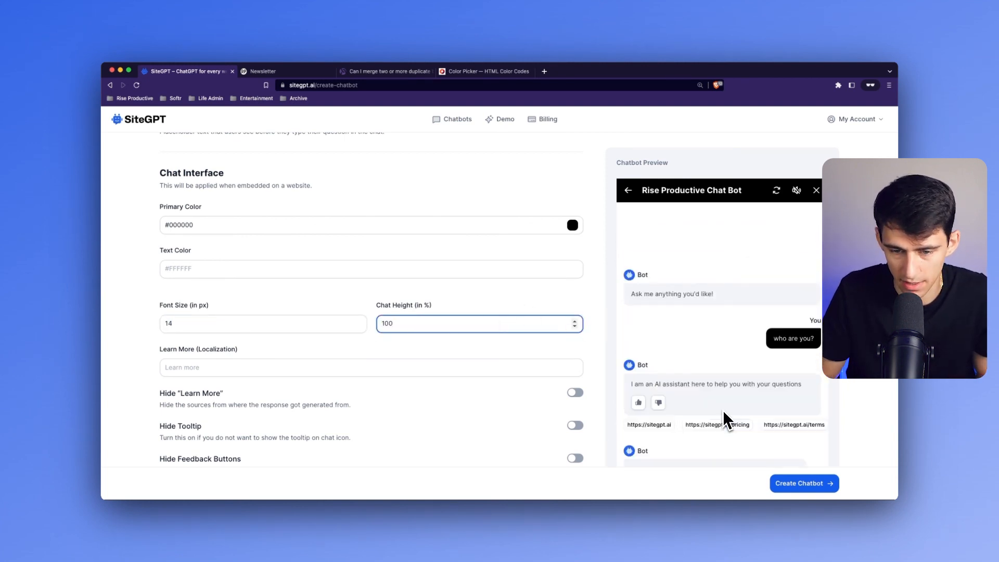
{"action": "key", "text": "BackSpace"}
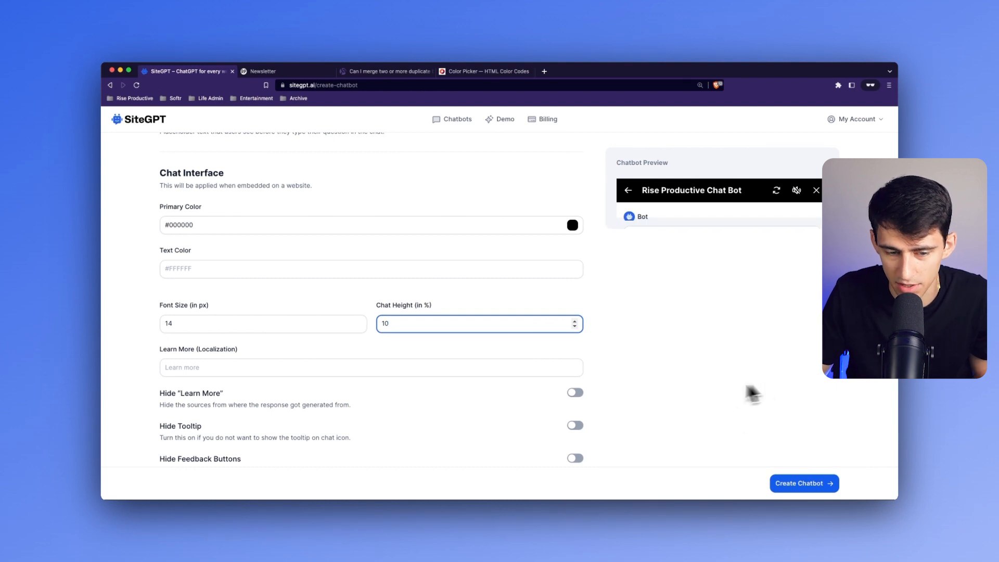
{"action": "key", "text": "BackSpace"}
{"action": "key", "text": "BackSpace"}
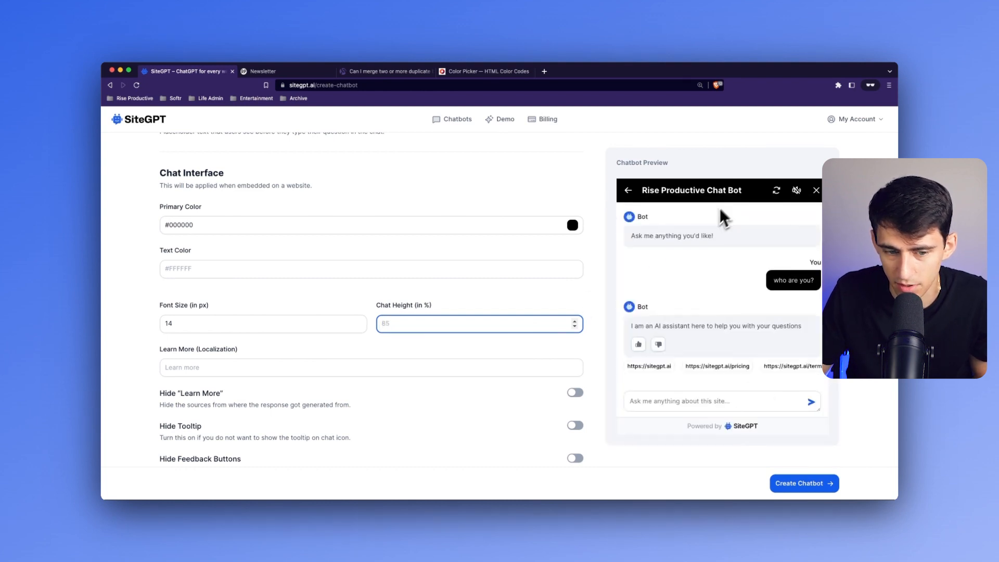
- Step the chat height up to 49% and down to 35%, and empty the height value again
{"action": "scroll", "coordinate": [656, 253], "scroll_direction": "down", "scroll_amount": 1}
{"action": "type", "text": "11"}
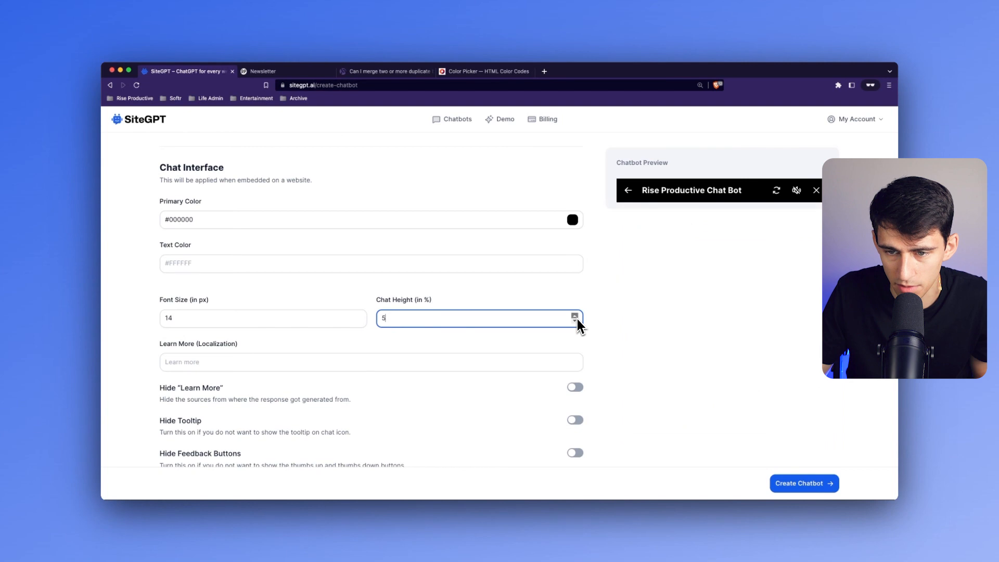
{"action": "left_click", "coordinate": [577, 320]}
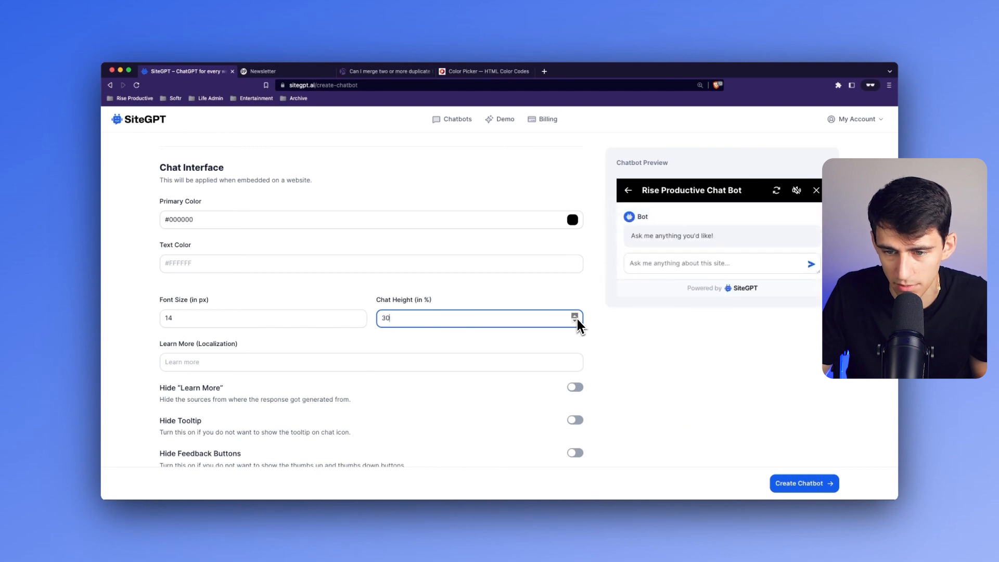
{"action": "key", "text": "Down"}
{"action": "key", "text": "Down"}
{"action": "key", "text": "Down"}
{"action": "key", "text": "Down"}
{"action": "key", "text": "Down"}
{"action": "key", "text": "Down"}
{"action": "key", "text": "Down"}
{"action": "key", "text": "Down"}
{"action": "key", "text": "Down"}
{"action": "key", "text": "Down"}
{"action": "key", "text": "Down"}
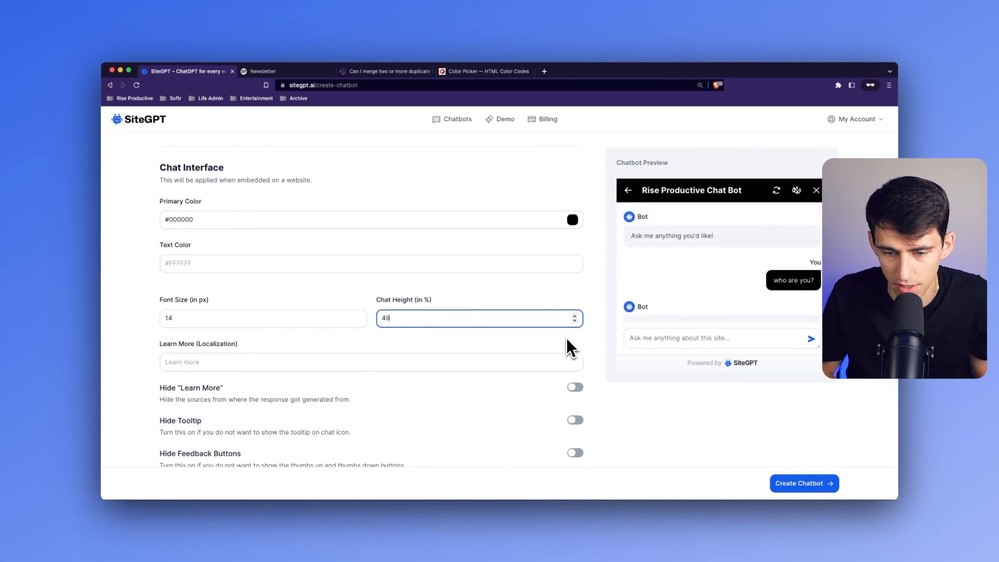
{"action": "key", "text": "Down"}
{"action": "key", "text": "Down"}
{"action": "key", "text": "Down"}
{"action": "key", "text": "Down"}
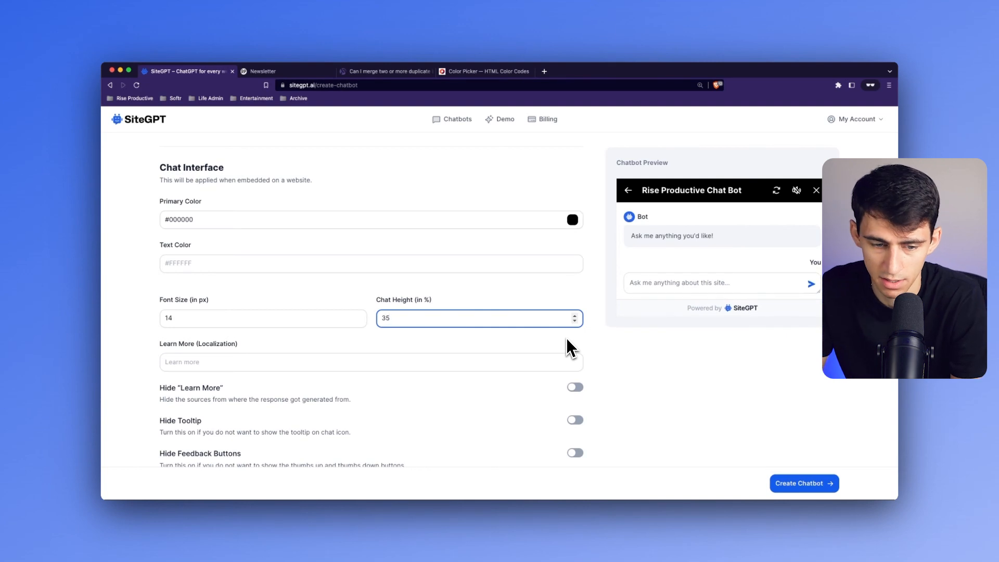
{"action": "key", "text": "BackSpace"}
{"action": "key", "text": "BackSpace"}
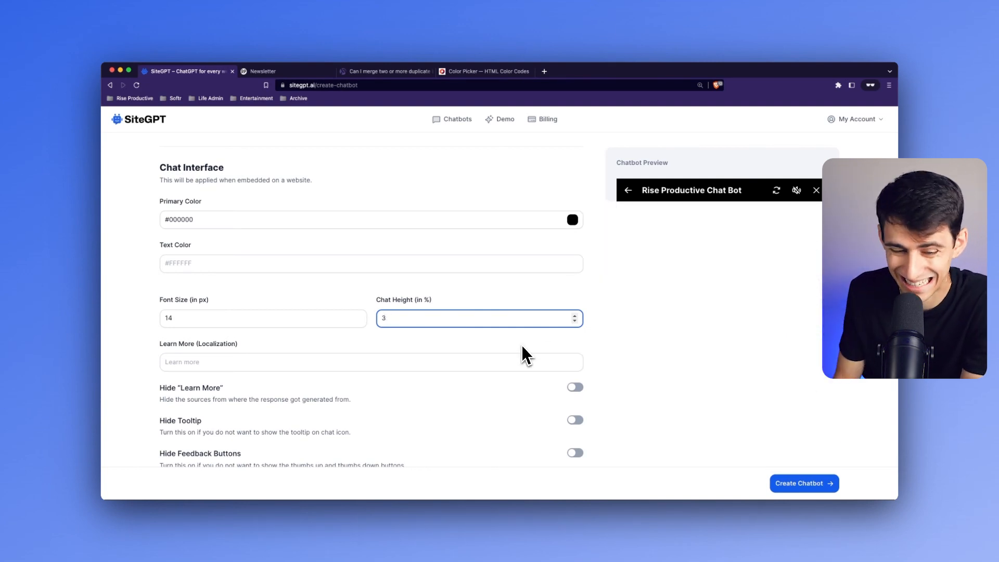
{"action": "scroll", "coordinate": [475, 286], "scroll_direction": "down", "scroll_amount": 1}
{"action": "left_click", "coordinate": [455, 305]}
- Switch the Hide "Learn More" option on and off again, and examine its description about hiding response sources
{"action": "scroll", "coordinate": [484, 294], "scroll_direction": "down", "scroll_amount": 2}
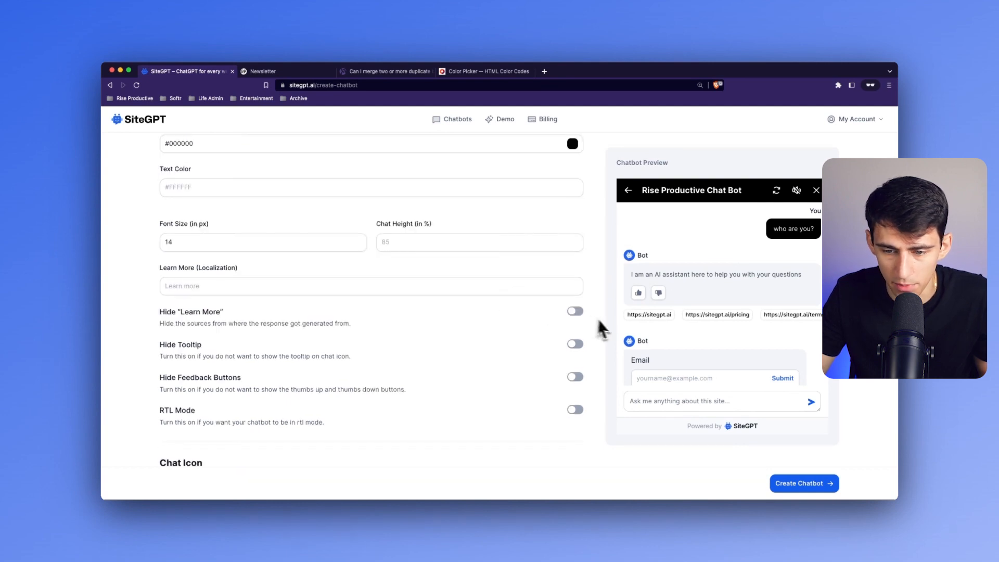
{"action": "scroll", "coordinate": [593, 338], "scroll_direction": "up", "scroll_amount": 1}
{"action": "left_click", "coordinate": [573, 338]}
{"action": "left_click", "coordinate": [573, 340]}
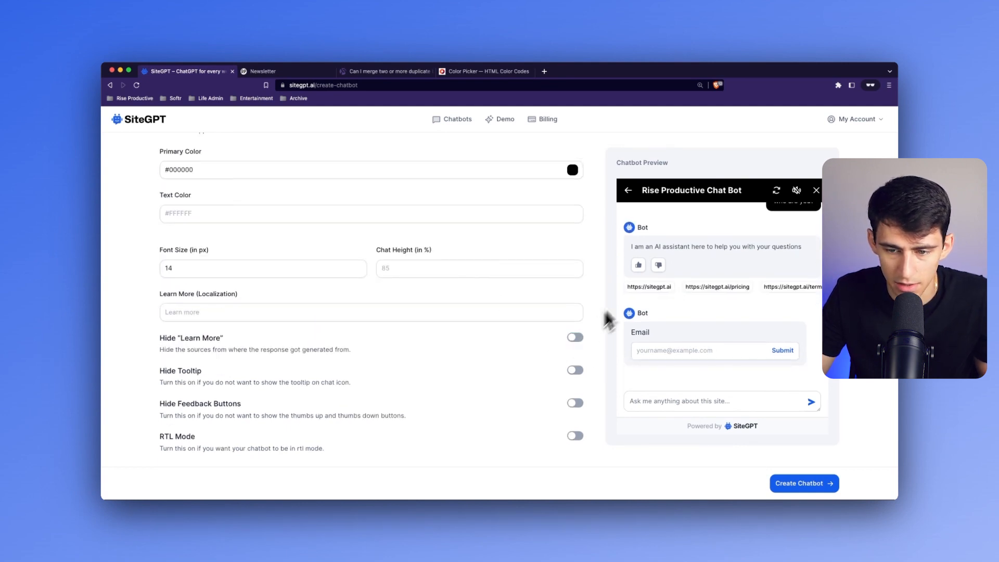
{"action": "left_click_drag", "start_coordinate": [164, 353], "coordinate": [280, 354]}
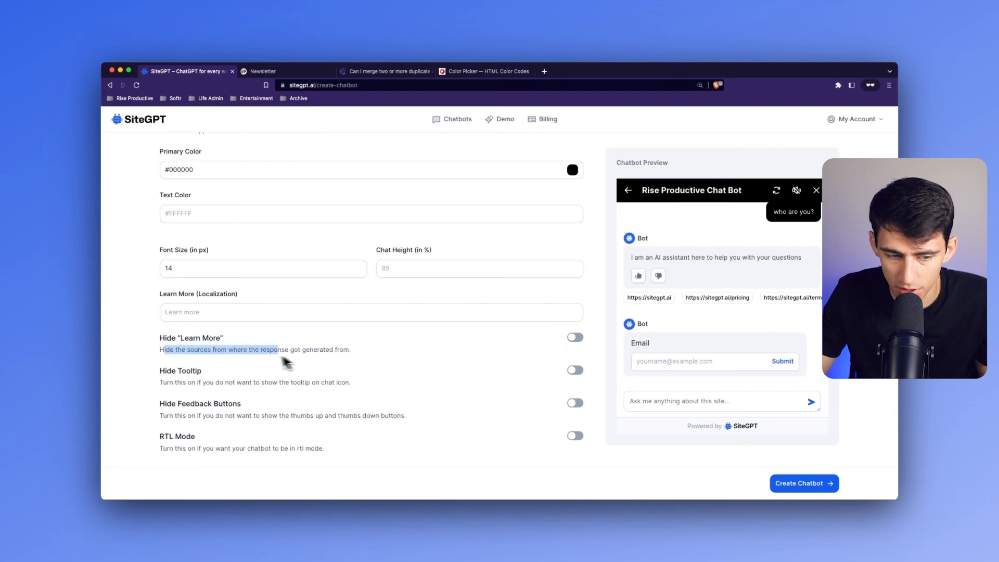
{"action": "left_click", "coordinate": [301, 356]}
{"action": "left_click", "coordinate": [348, 352]}
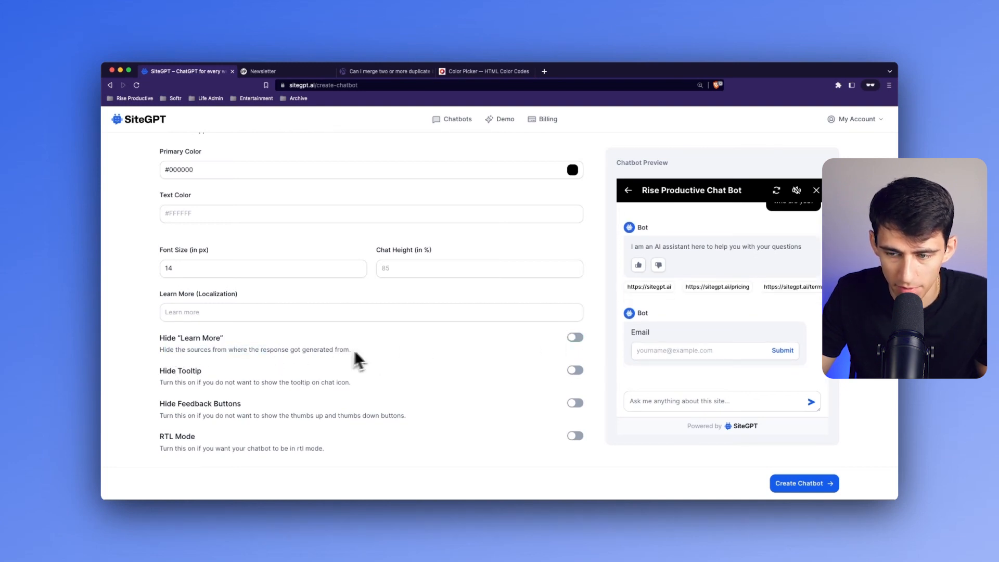
- Switch the Hide Tooltip option on and off again to test it
{"action": "left_click", "coordinate": [483, 312]}
{"action": "left_click", "coordinate": [575, 371]}
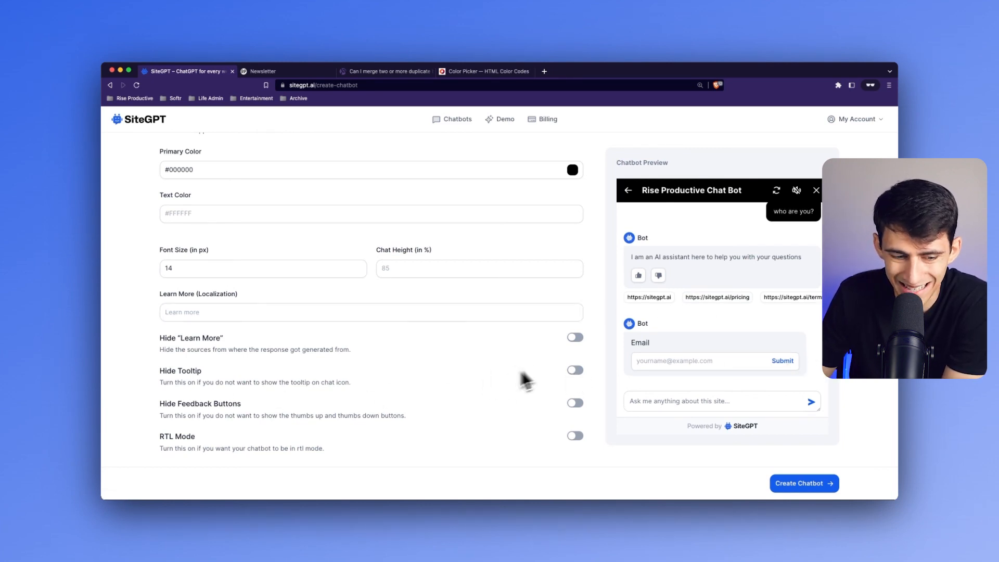
{"action": "left_click", "coordinate": [578, 372]}
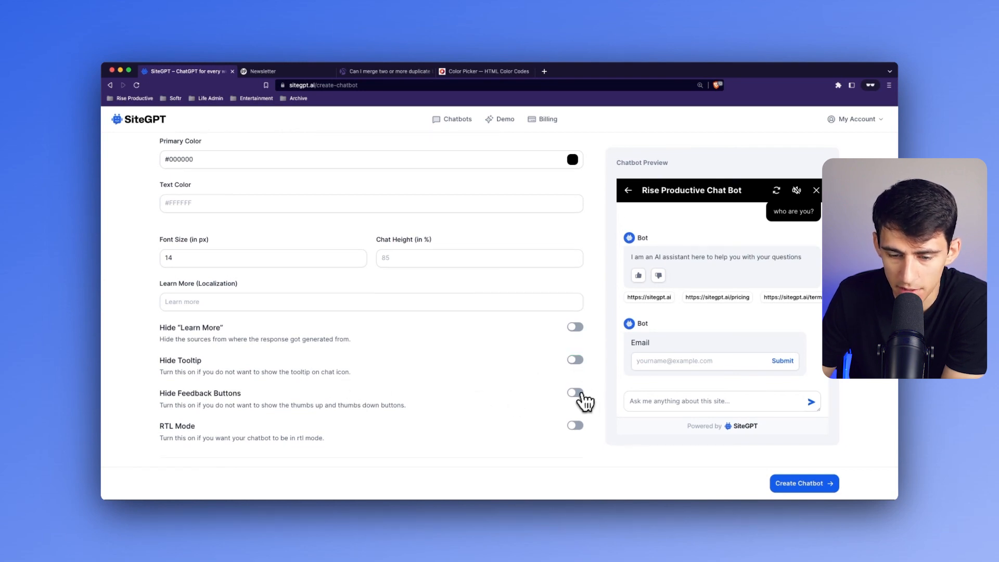
- Switch the Hide Feedback Buttons option on and off repeatedly to compare the preview, leaving it off
{"action": "left_click", "coordinate": [576, 393]}
{"action": "left_click", "coordinate": [578, 395]}
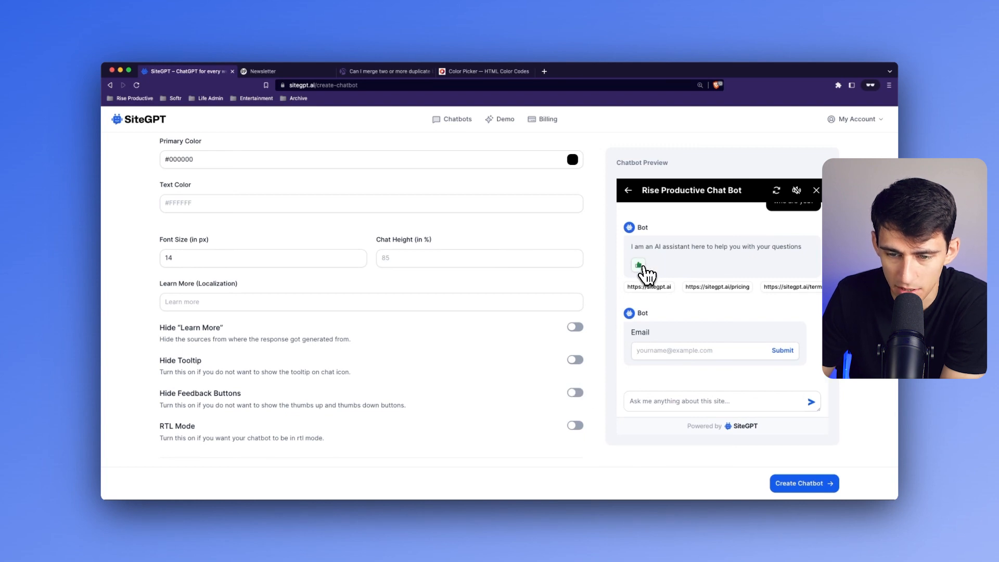
{"action": "left_click", "coordinate": [575, 394]}
{"action": "left_click", "coordinate": [575, 396]}
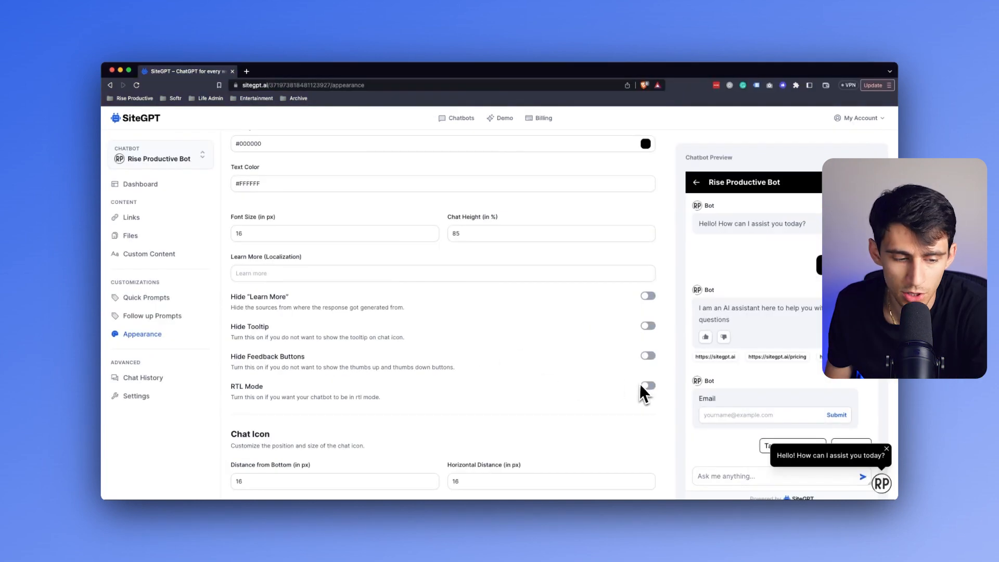
- Switch RTL Mode on and off repeatedly to compare the chatbot preview in both reading directions, leaving it on
{"action": "left_click", "coordinate": [648, 384]}
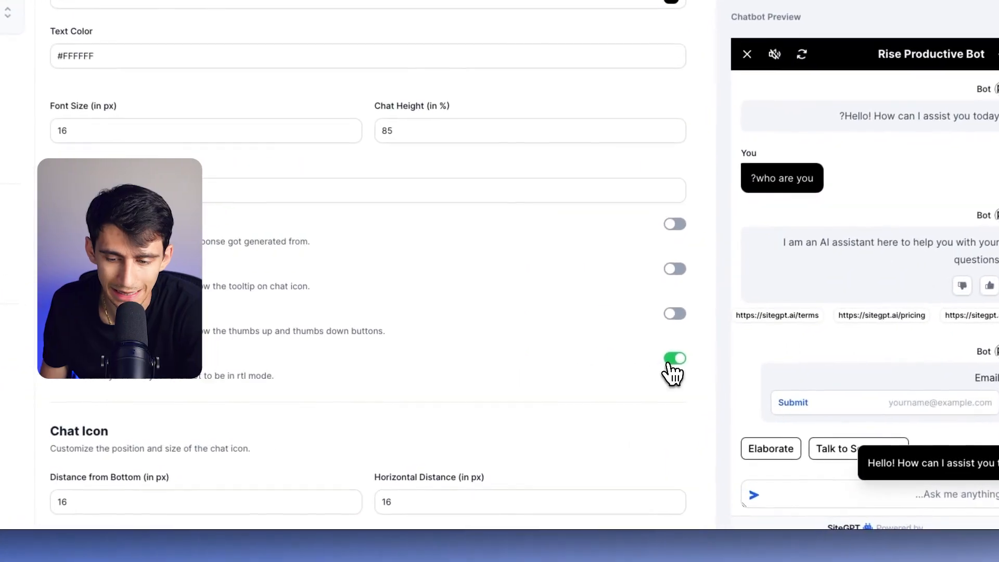
{"action": "left_click", "coordinate": [673, 360]}
{"action": "left_click", "coordinate": [674, 360]}
{"action": "scroll", "coordinate": [521, 344], "scroll_direction": "down", "scroll_amount": 1}
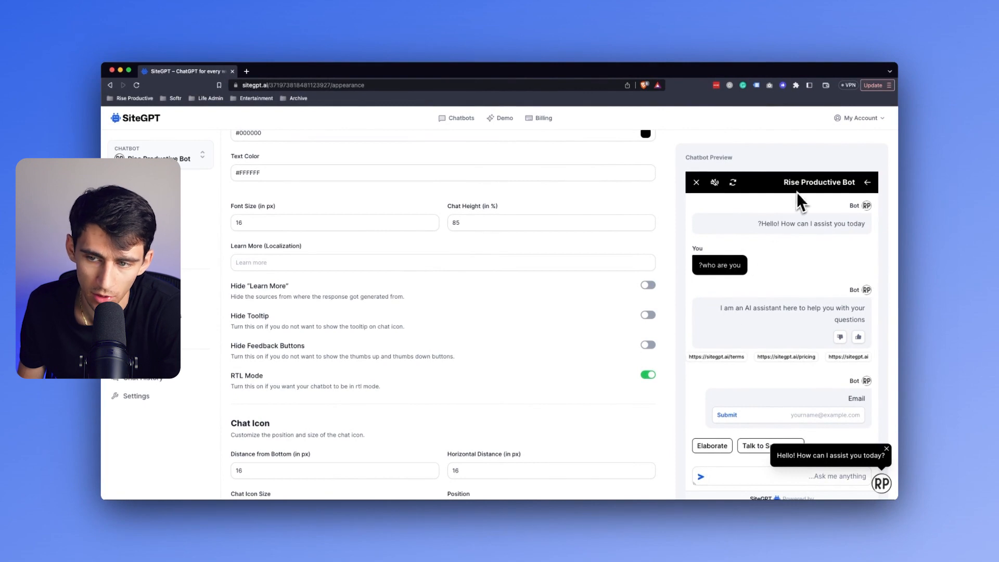
{"action": "left_click", "coordinate": [649, 377]}
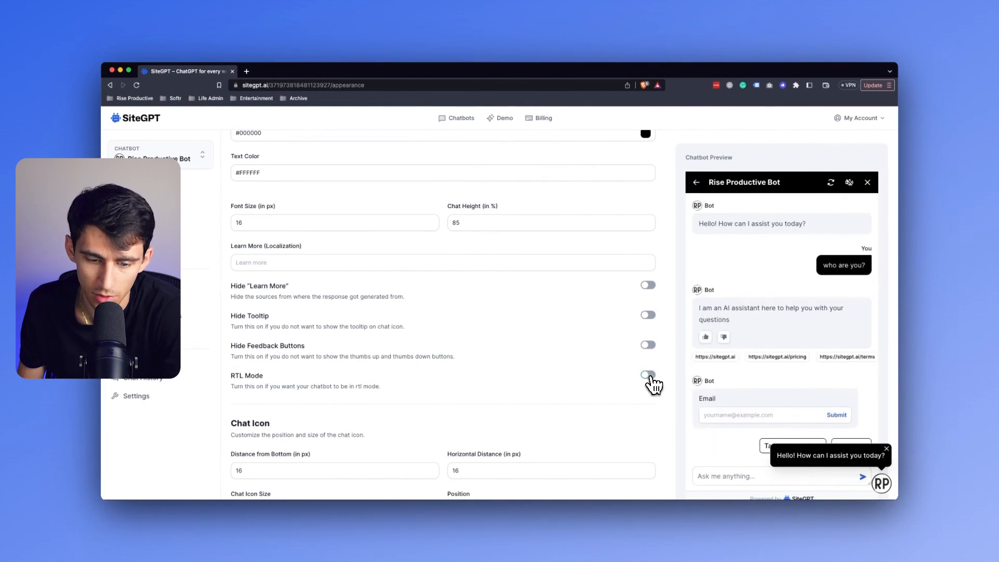
{"action": "left_click", "coordinate": [649, 375]}
{"action": "scroll", "coordinate": [622, 374], "scroll_direction": "down", "scroll_amount": 1}
{"action": "scroll", "coordinate": [608, 343], "scroll_direction": "down", "scroll_amount": 2}
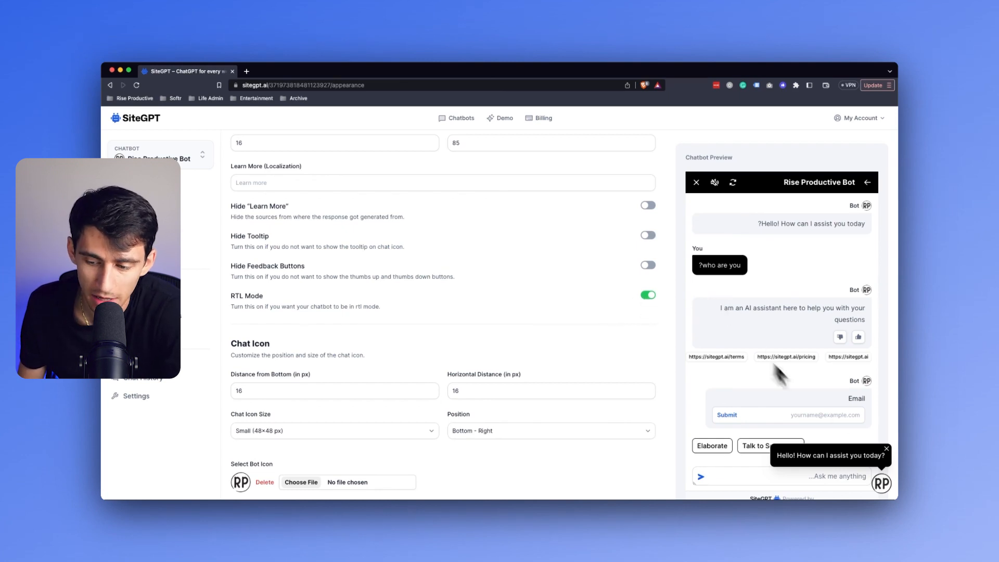
- Dismiss the greeting bubble over the preview, and switch RTL Mode off to check the greeting's text direction
{"action": "left_click", "coordinate": [887, 450]}
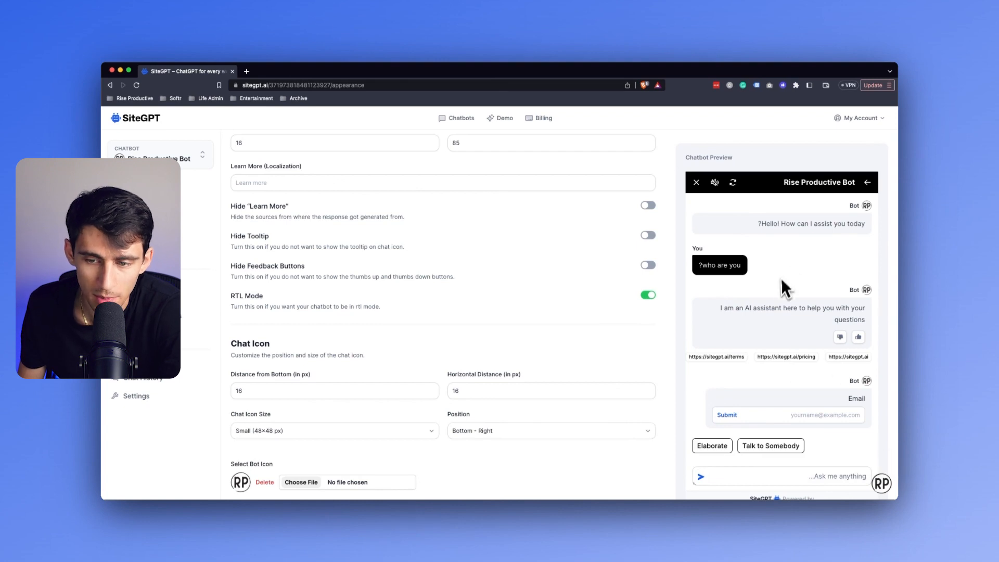
{"action": "scroll", "coordinate": [781, 284], "scroll_direction": "down", "scroll_amount": 2}
{"action": "scroll", "coordinate": [511, 268], "scroll_direction": "up", "scroll_amount": 1}
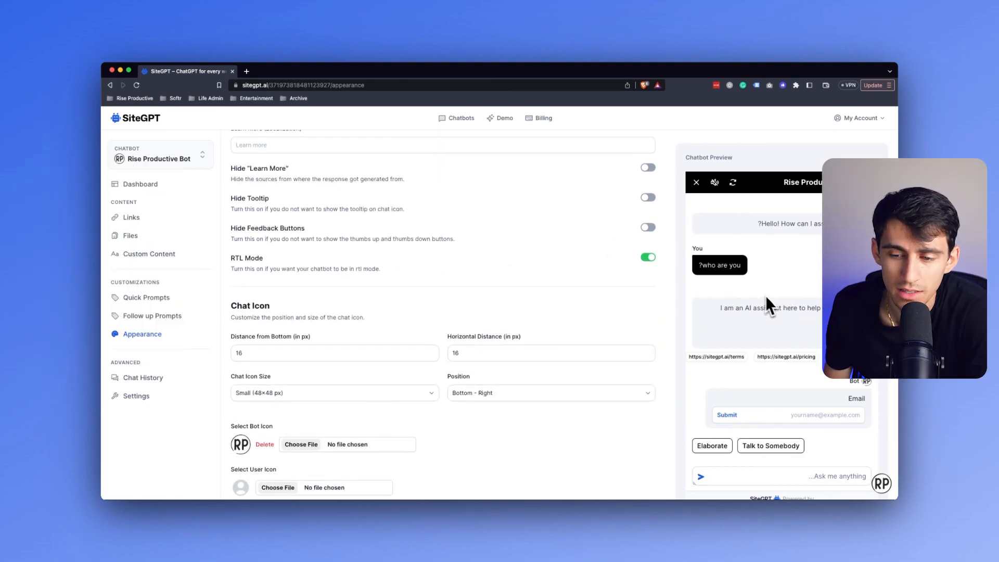
{"action": "left_click", "coordinate": [648, 259]}
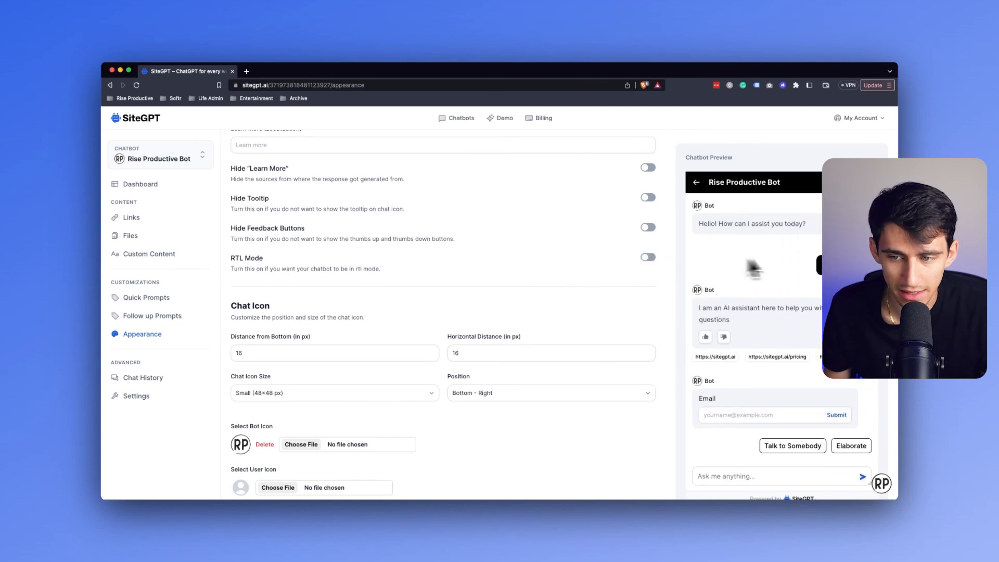
{"action": "left_click_drag", "start_coordinate": [703, 224], "coordinate": [807, 225]}
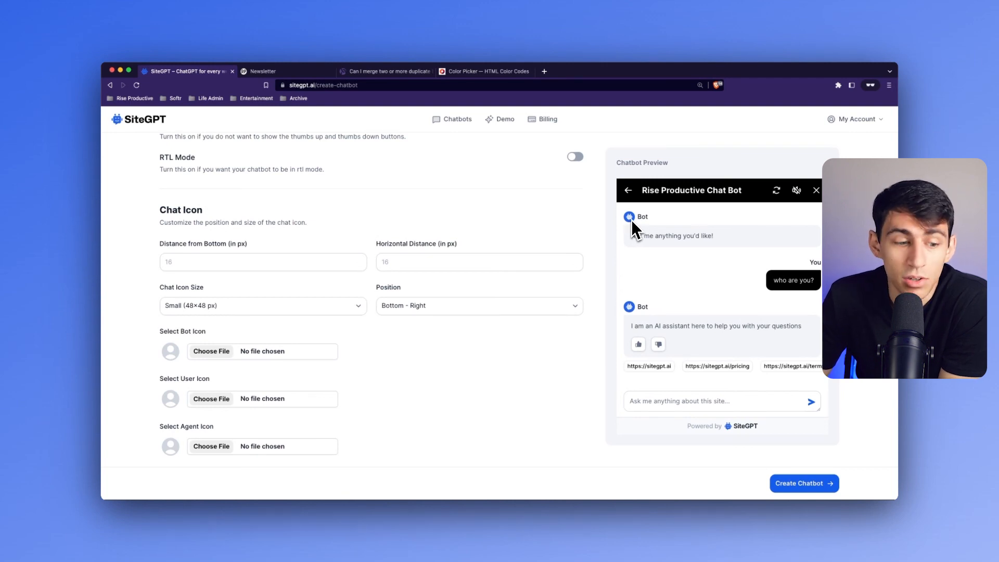
- Try 19 px as the chat icon's distance from the bottom, and set it back to 16 px
{"action": "left_click", "coordinate": [205, 258]}
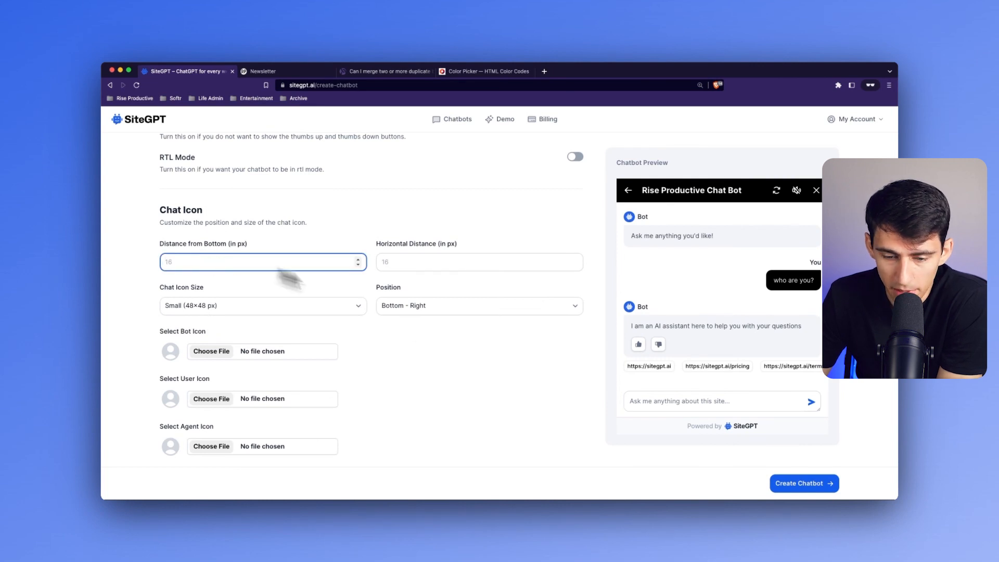
{"action": "key", "text": "BackSpace"}
{"action": "key", "text": "BackSpace"}
{"action": "type", "text": "19"}
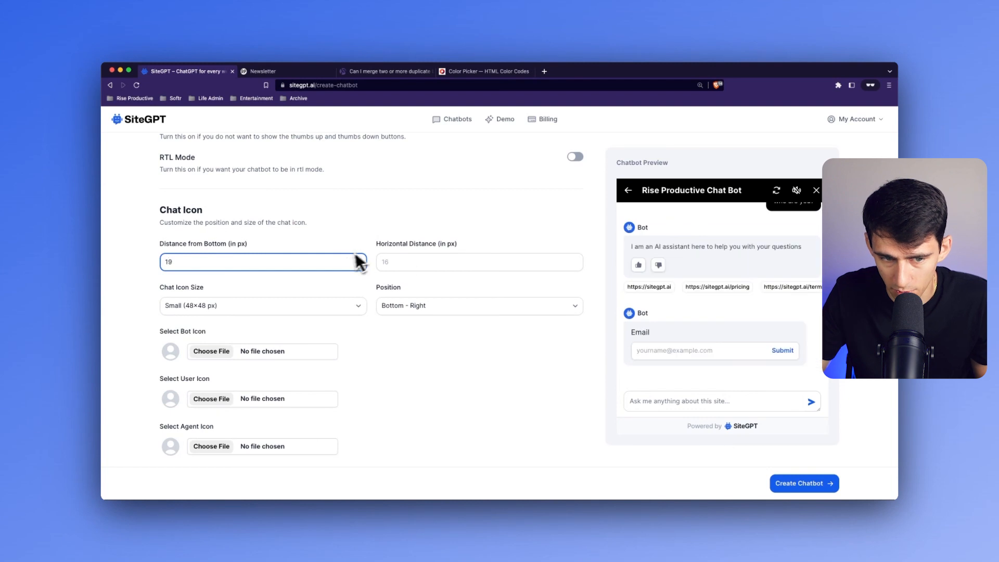
{"action": "left_click", "coordinate": [411, 262]}
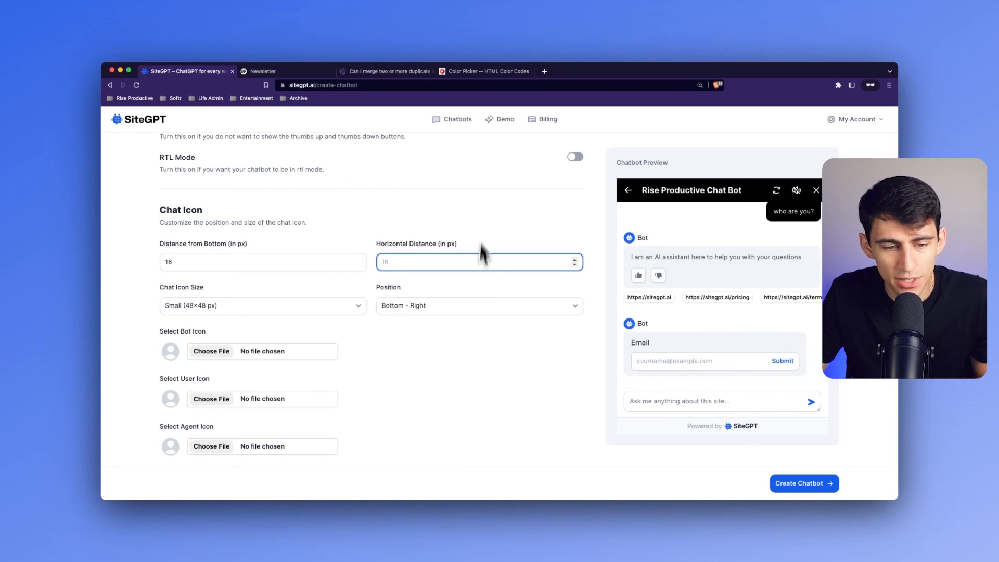
- Close the chat widget on the Newsletter page to examine its chat icon's placement, and return to the SiteGPT form
{"action": "left_click", "coordinate": [286, 79]}
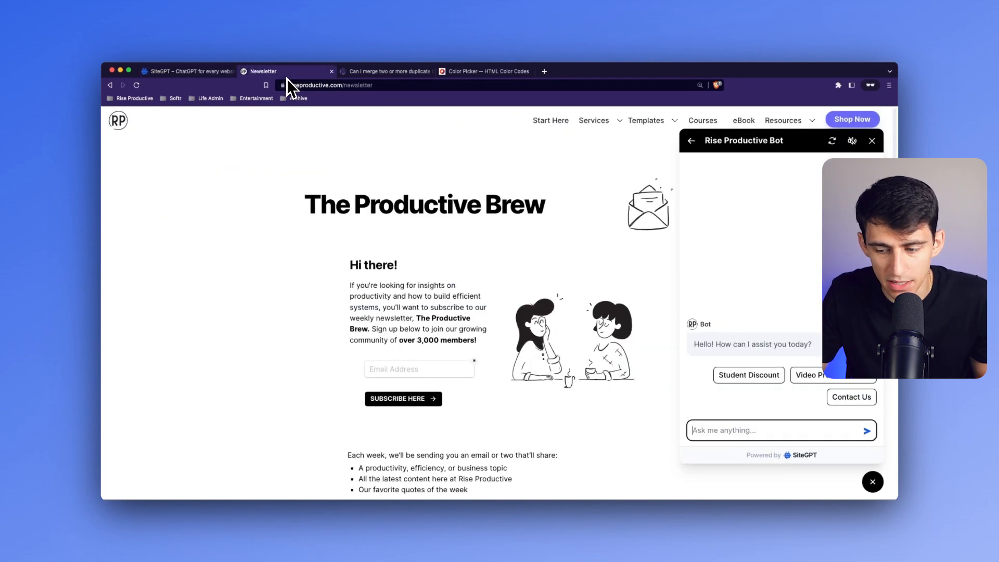
{"action": "left_click", "coordinate": [875, 482]}
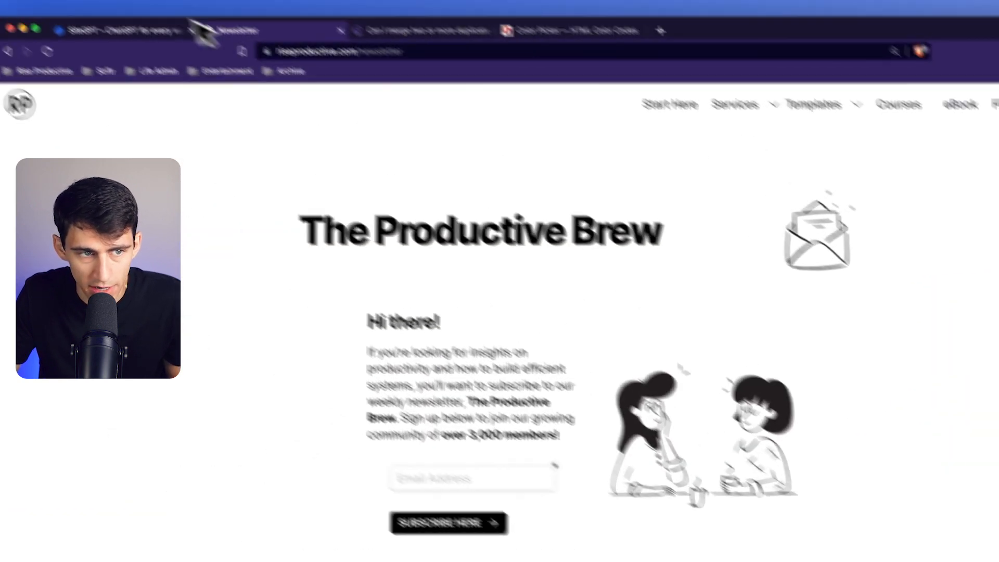
{"action": "left_click", "coordinate": [203, 30]}
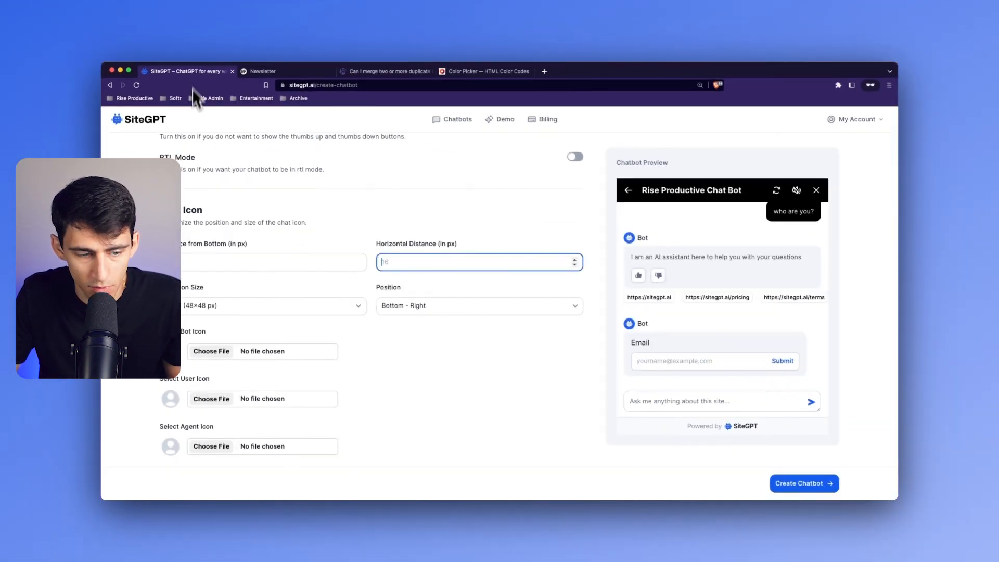
- Try the Bottom - Left position for the chat icon, and check its placement against the Newsletter page
{"action": "left_click", "coordinate": [458, 401]}
{"action": "left_click", "coordinate": [408, 318]}
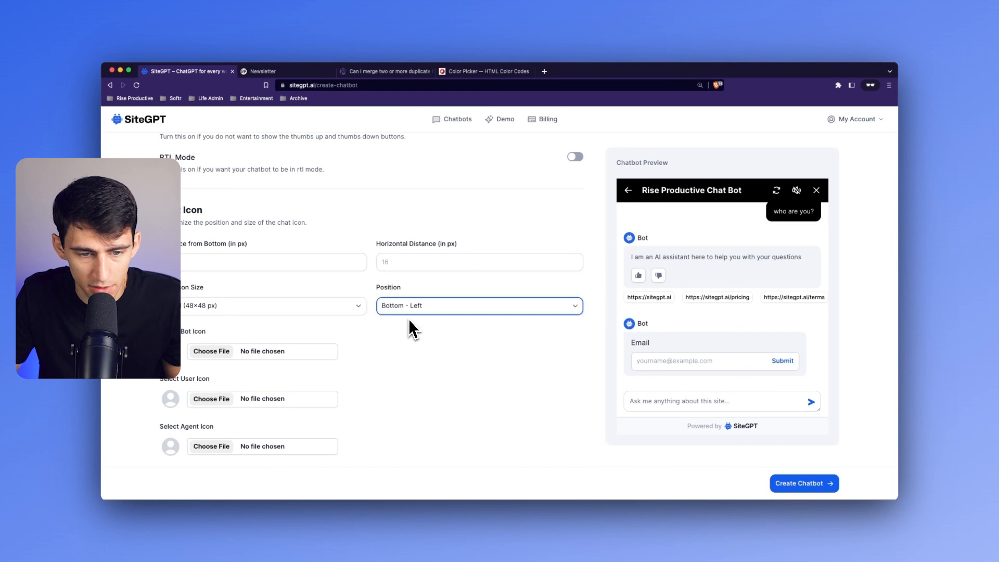
{"action": "left_click", "coordinate": [311, 76]}
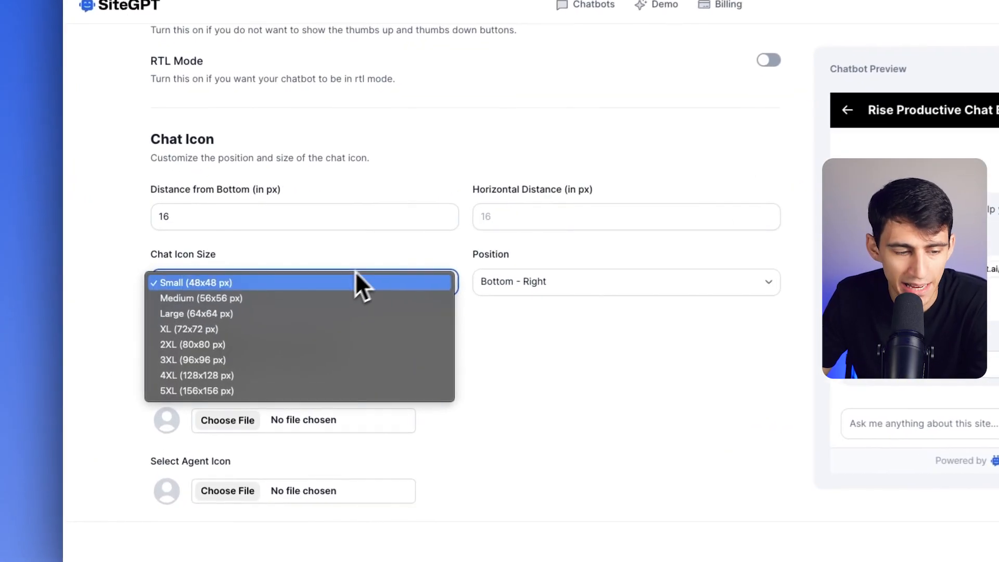
- Try the Medium (56x56 px) chat icon size, and return it to Small (48x48 px)
{"action": "left_click", "coordinate": [255, 293]}
{"action": "left_click", "coordinate": [254, 291]}
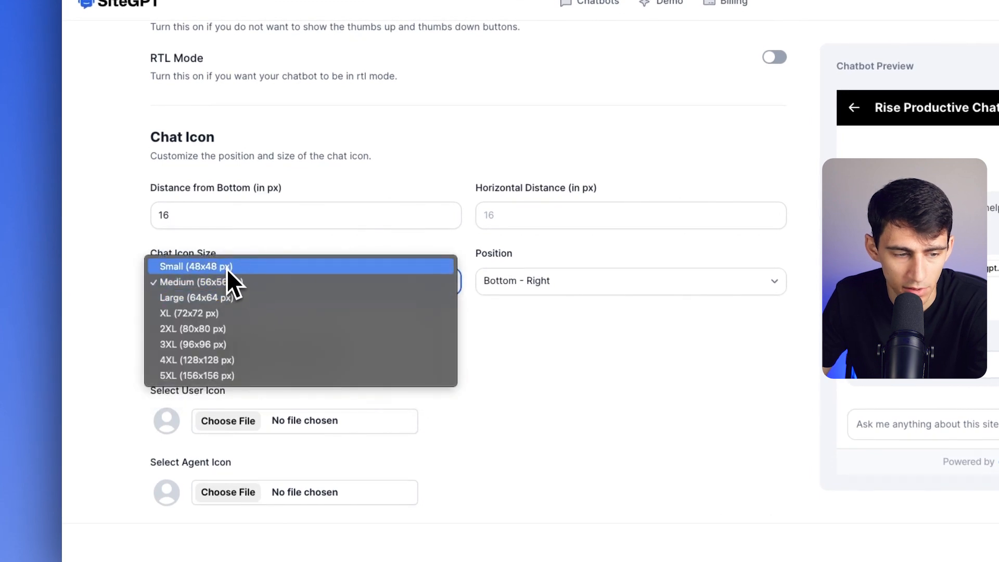
{"action": "left_click", "coordinate": [226, 268]}
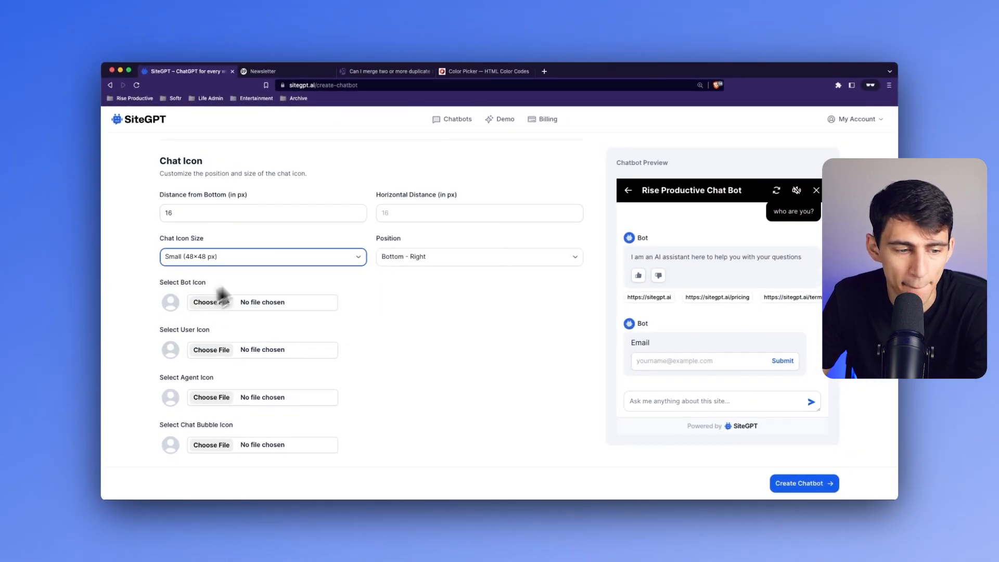
- Choose the Rise Productive v2 PNG logo from the New Logos brand folder as the bot icon, and create the chatbot
{"action": "left_click", "coordinate": [200, 307]}
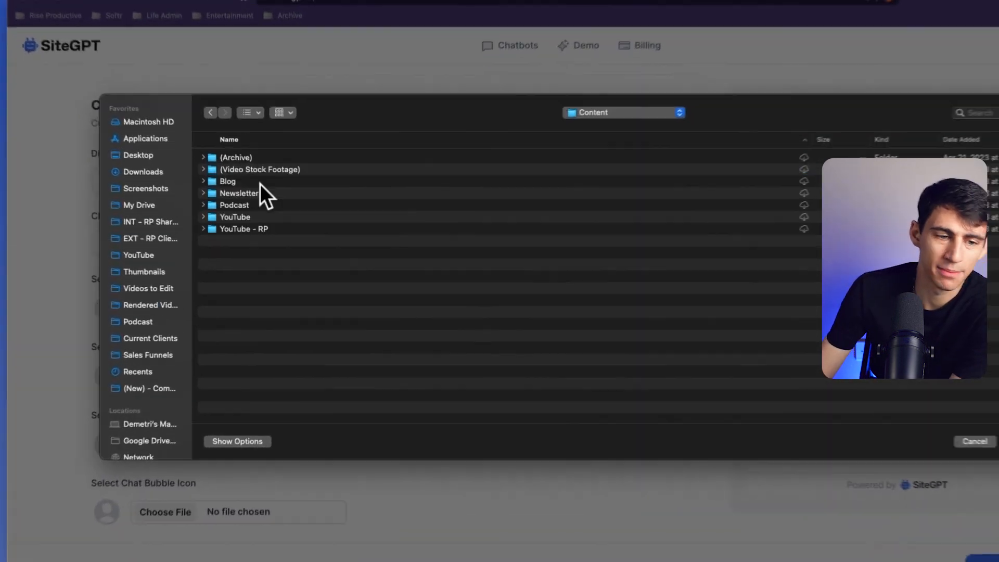
{"action": "left_click", "coordinate": [259, 182]}
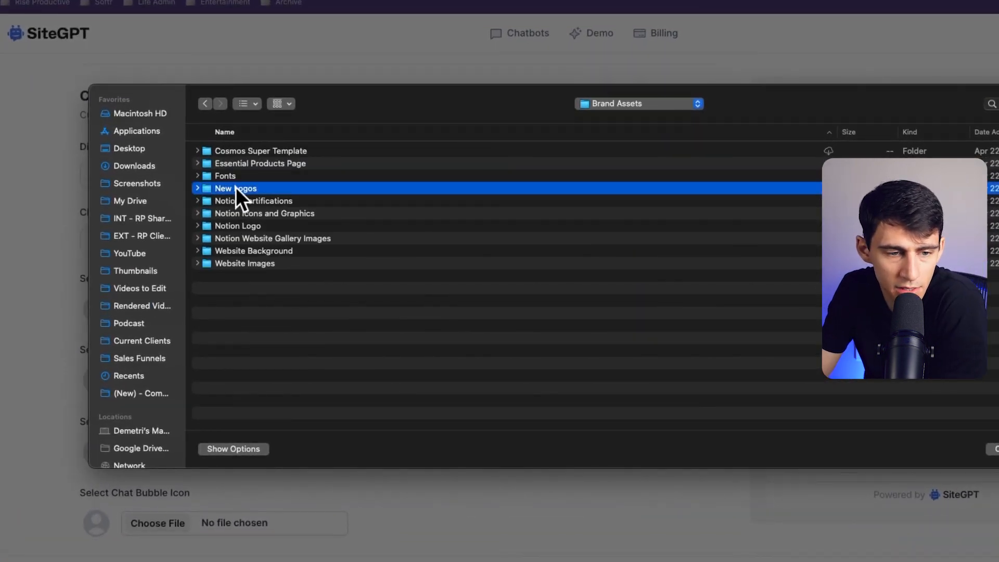
{"action": "double_click", "coordinate": [236, 187]}
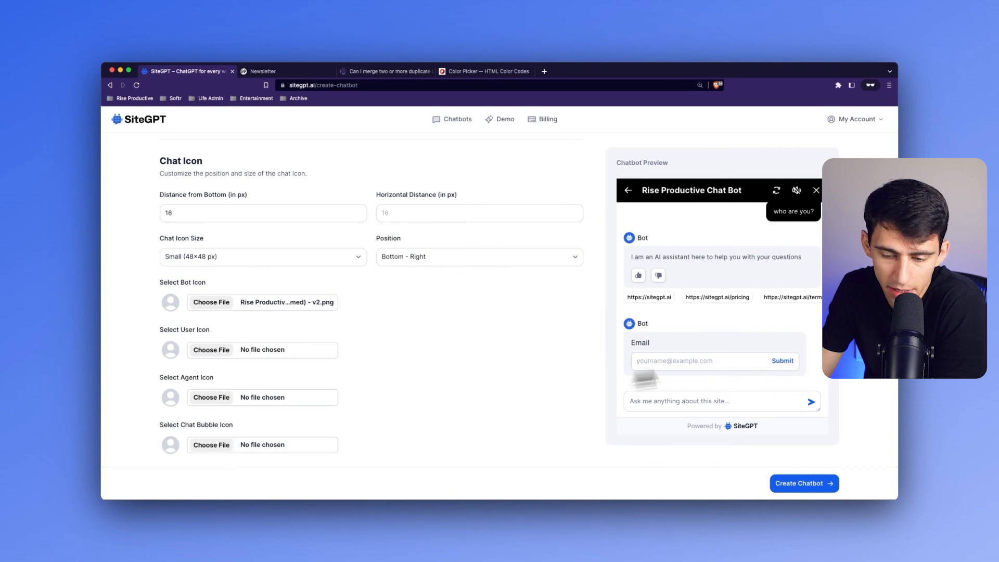
{"action": "left_click", "coordinate": [811, 490]}
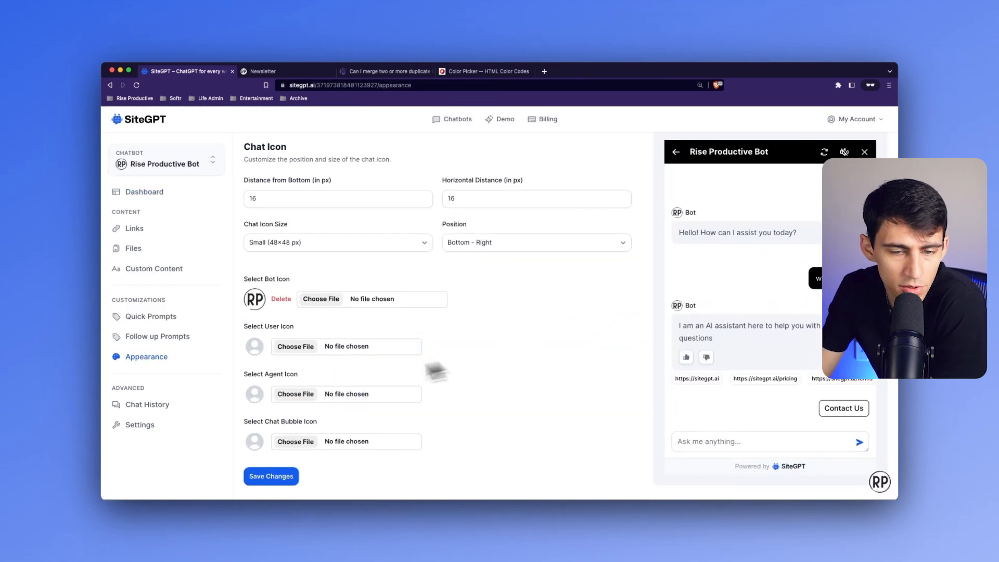
- Examine the Rise Productive Bot's appearance settings, from the Hide "Learn More" option through the chat icon uploads
{"action": "scroll", "coordinate": [457, 363], "scroll_direction": "up", "scroll_amount": 5}
{"action": "scroll", "coordinate": [489, 315], "scroll_direction": "down", "scroll_amount": 5}
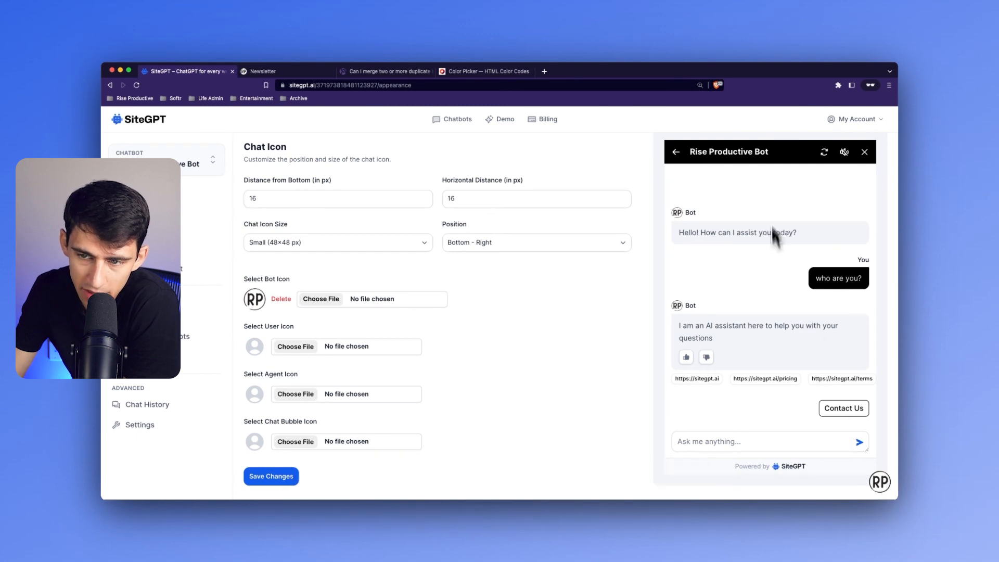
{"action": "scroll", "coordinate": [536, 279], "scroll_direction": "up", "scroll_amount": 5}
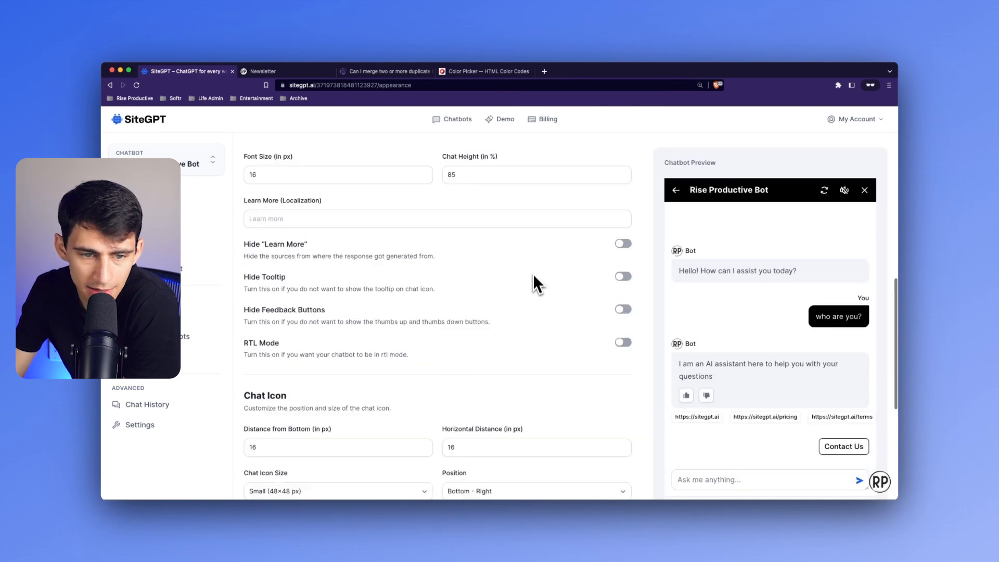
{"action": "left_click", "coordinate": [625, 245]}
{"action": "scroll", "coordinate": [479, 334], "scroll_direction": "down", "scroll_amount": 5}
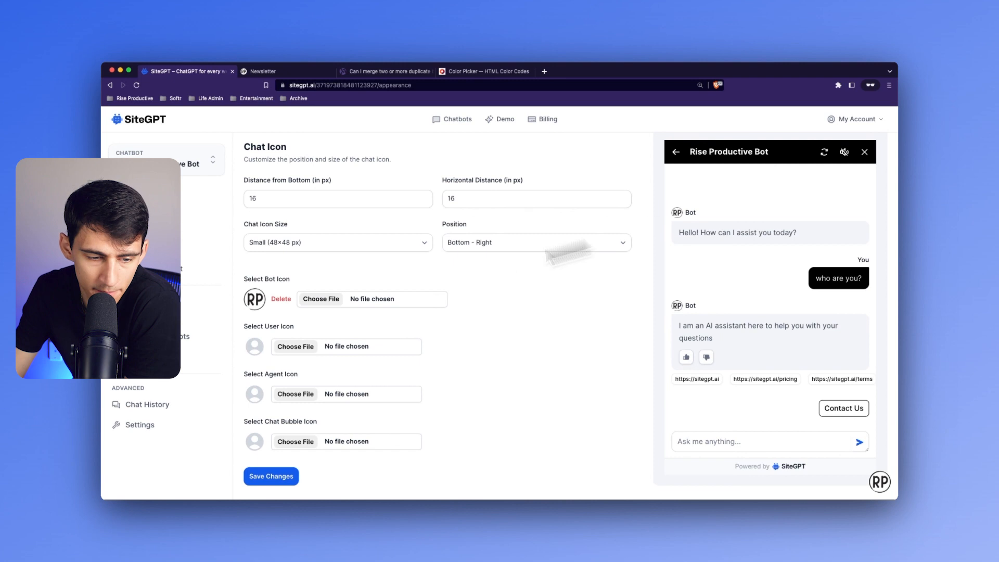
{"action": "scroll", "coordinate": [323, 345], "scroll_direction": "up", "scroll_amount": 2}
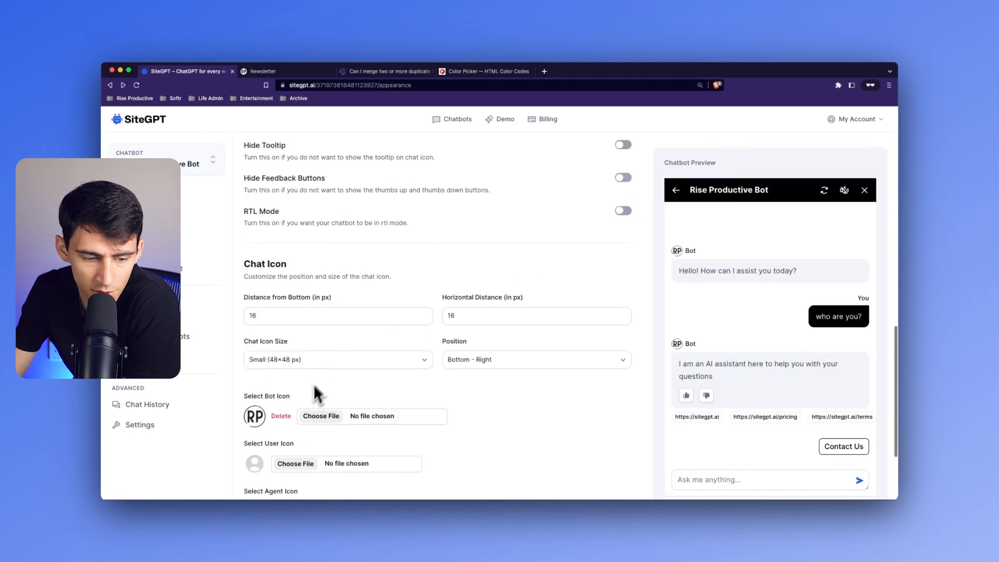
{"action": "scroll", "coordinate": [319, 394], "scroll_direction": "down", "scroll_amount": 2}
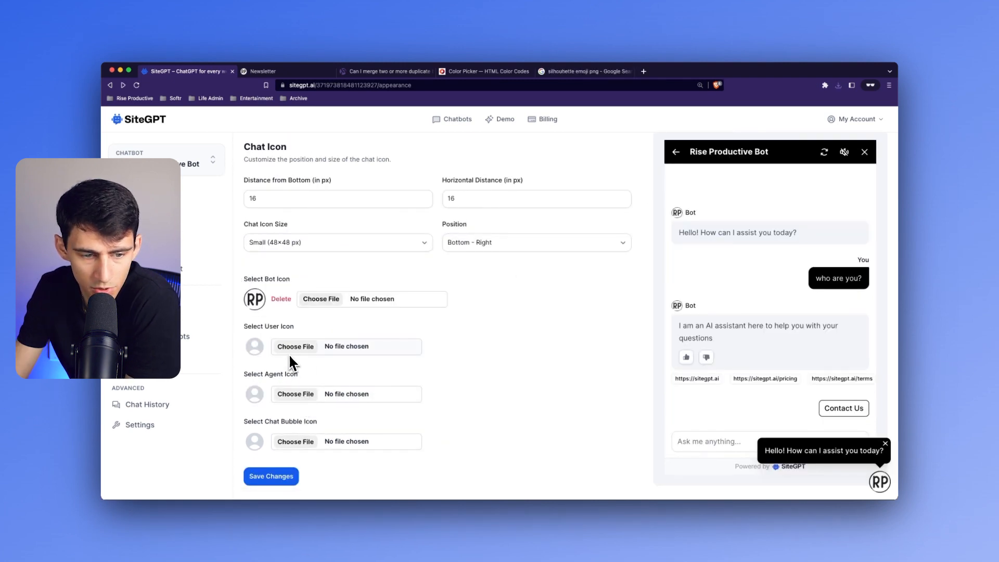
- Try a black silhouette image as the user icon, and delete it again
{"action": "left_click", "coordinate": [292, 349]}
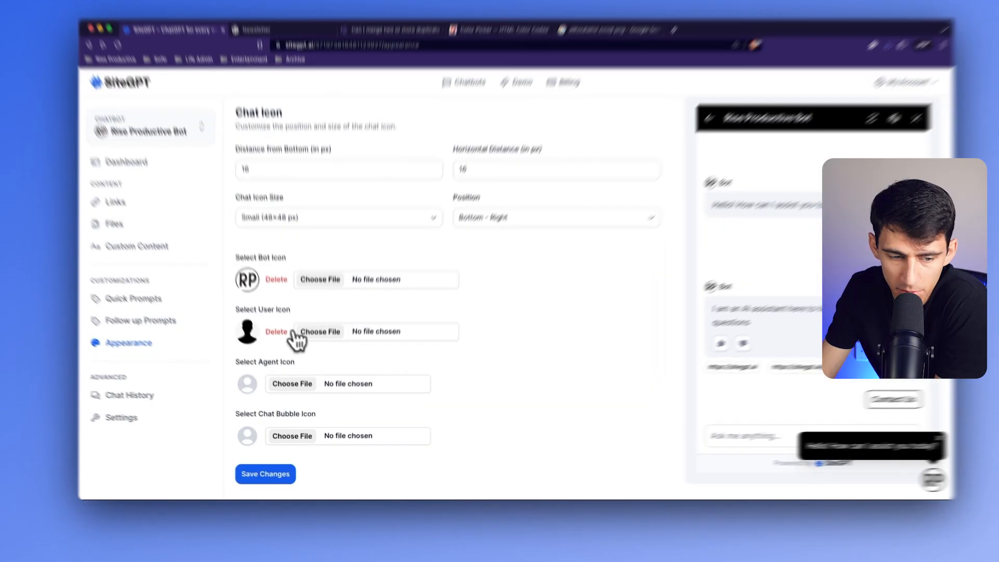
{"action": "left_click", "coordinate": [283, 349]}
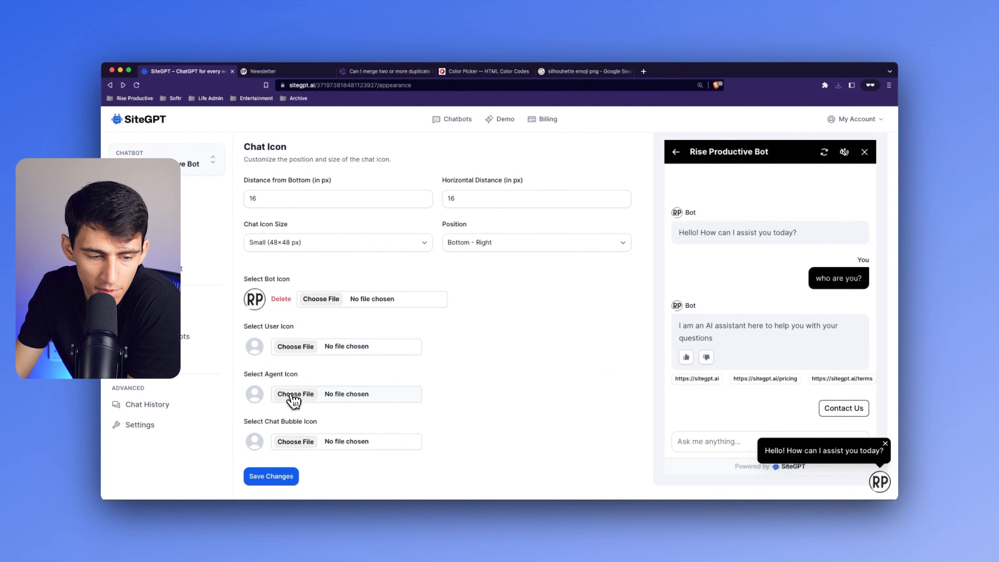
- Choose the kisspng-emoji silhouette JPG as the agent icon, and save the appearance changes
{"action": "left_click", "coordinate": [241, 402]}
{"action": "left_click", "coordinate": [275, 198]}
{"action": "double_click", "coordinate": [275, 198]}
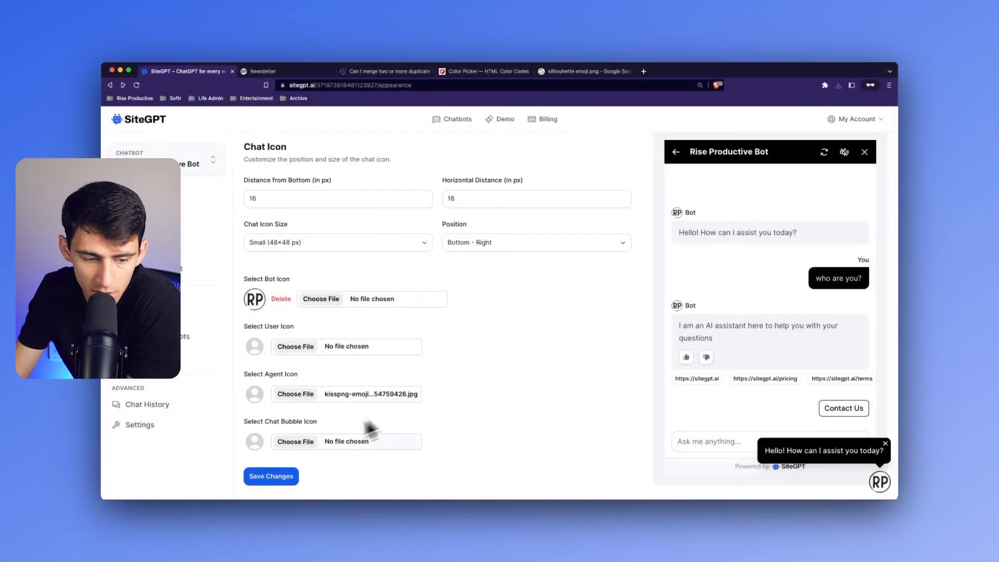
{"action": "left_click", "coordinate": [271, 477]}
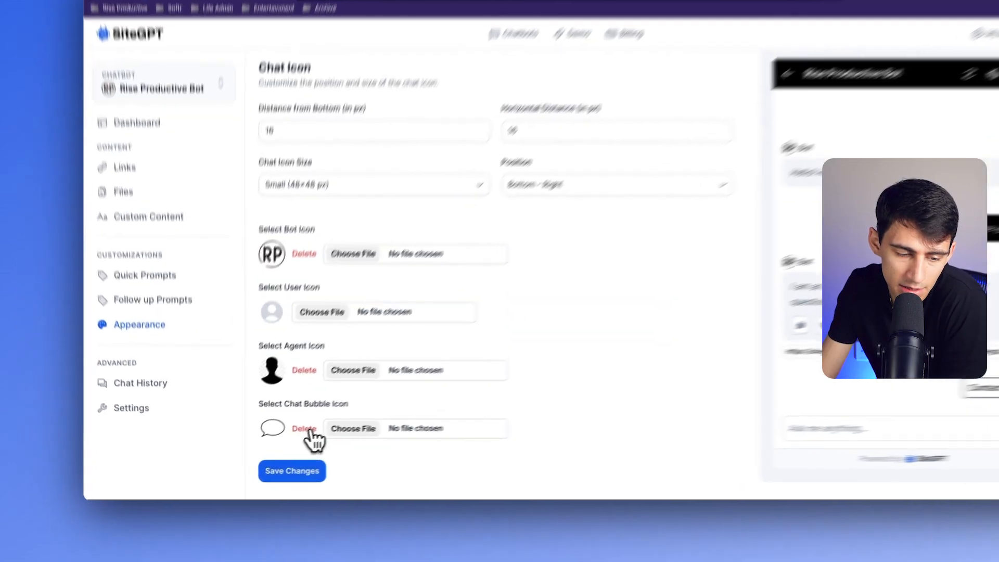
- Delete the chat bubble icon and the agent icon, and save the appearance changes
{"action": "left_click", "coordinate": [286, 442]}
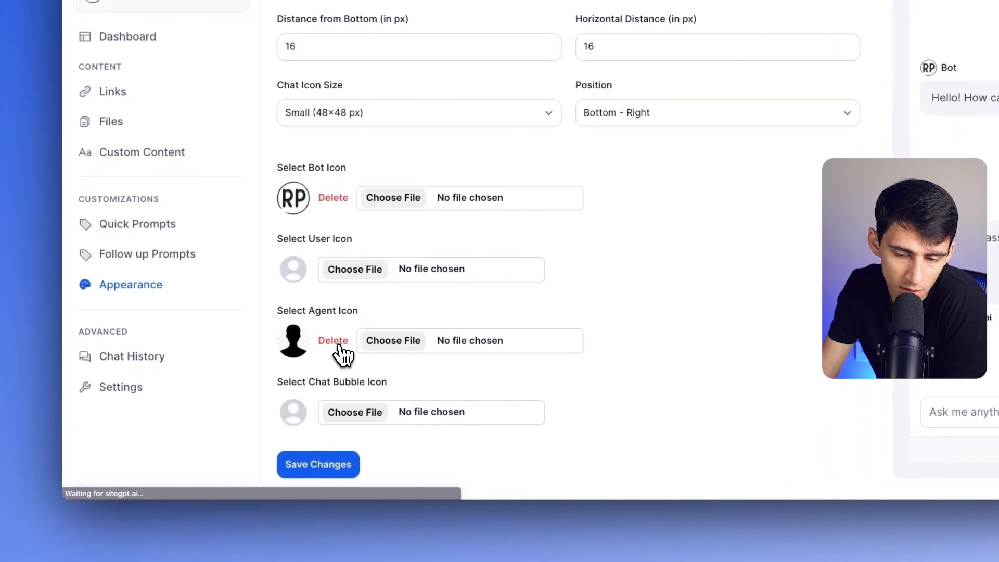
{"action": "left_click", "coordinate": [334, 347]}
{"action": "left_click", "coordinate": [312, 471]}
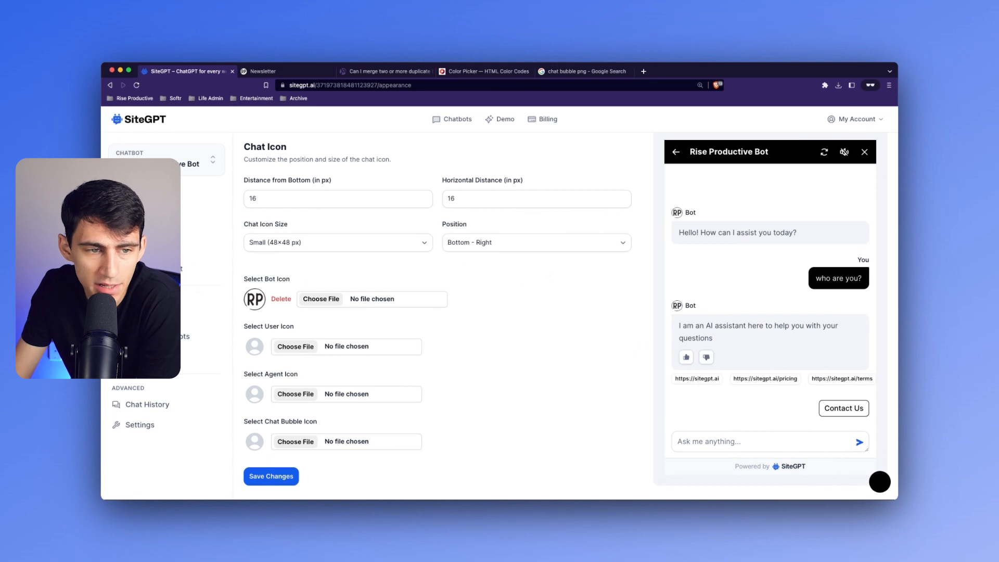
- Open the Rise Productive Bot's quick prompts, select the new prompt's title field, and dismiss the greeting bubble
{"action": "left_click", "coordinate": [118, 317]}
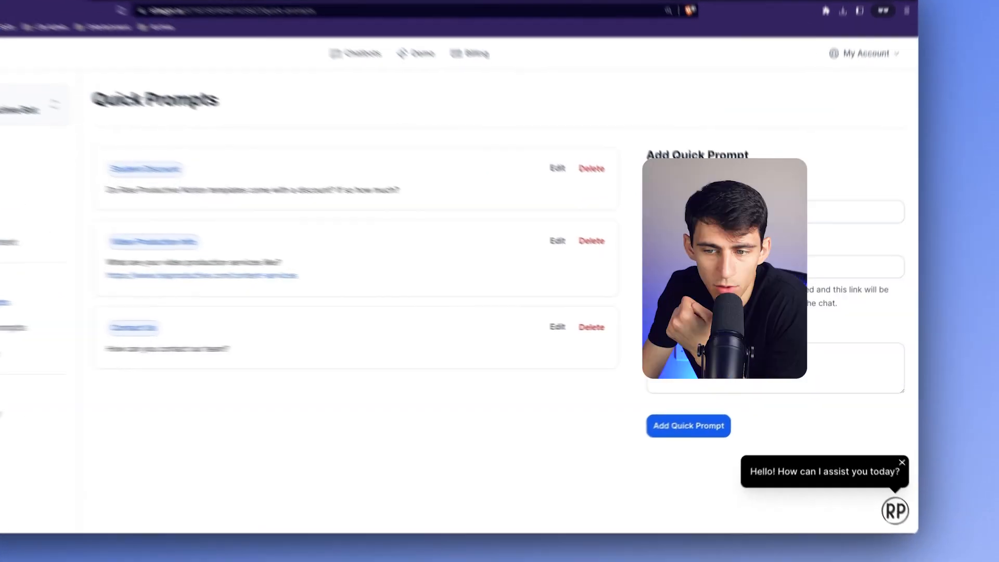
{"action": "left_click", "coordinate": [732, 242]}
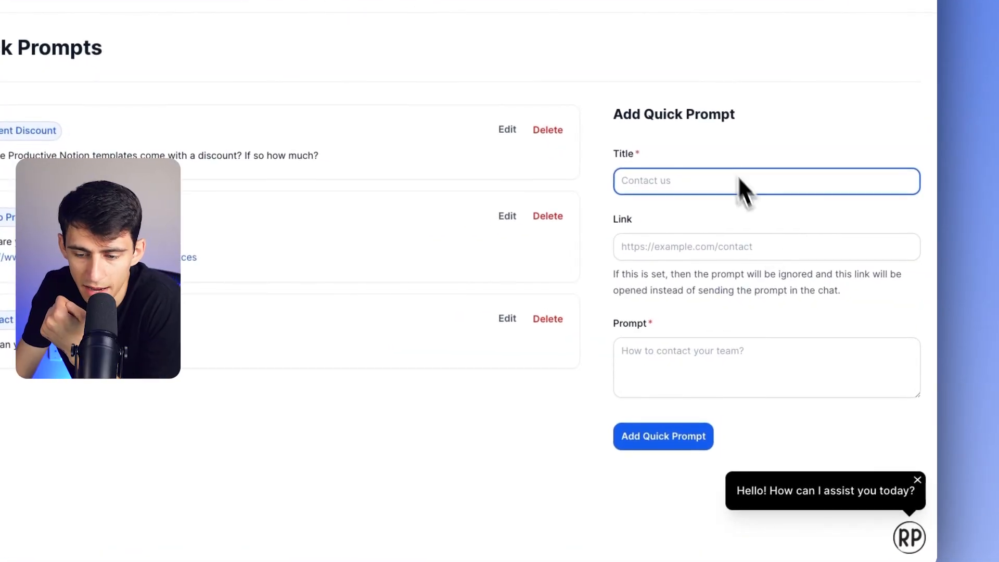
{"action": "left_click", "coordinate": [918, 463]}
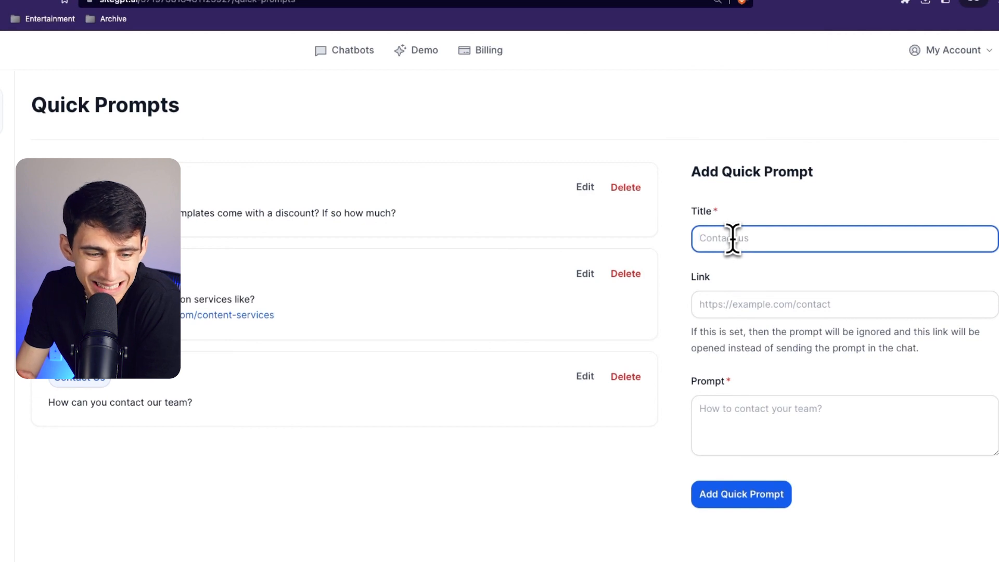
- Delete the existing Contact Us quick prompt and title a new quick prompt Contact Us
{"action": "left_click", "coordinate": [585, 375]}
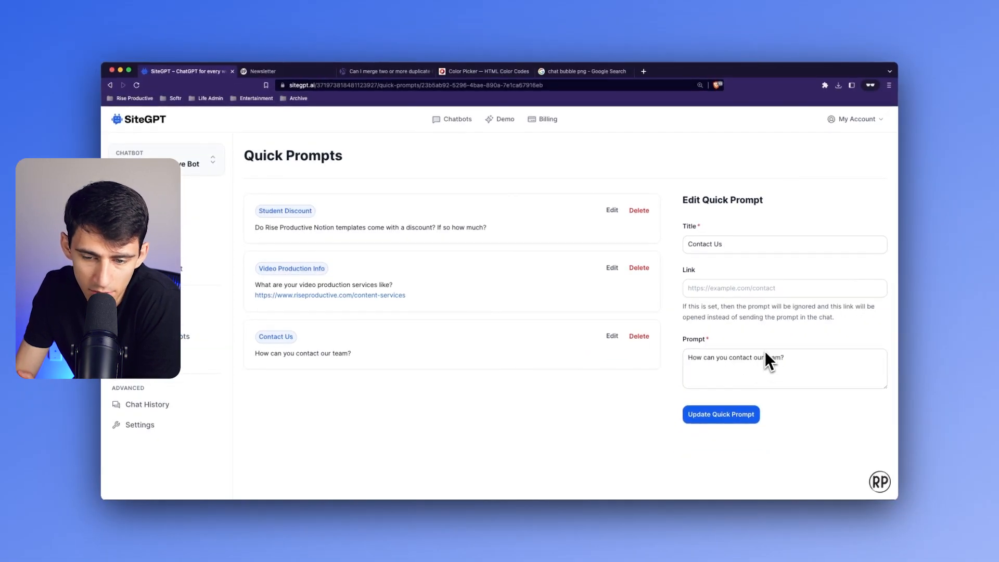
{"action": "left_click", "coordinate": [639, 336]}
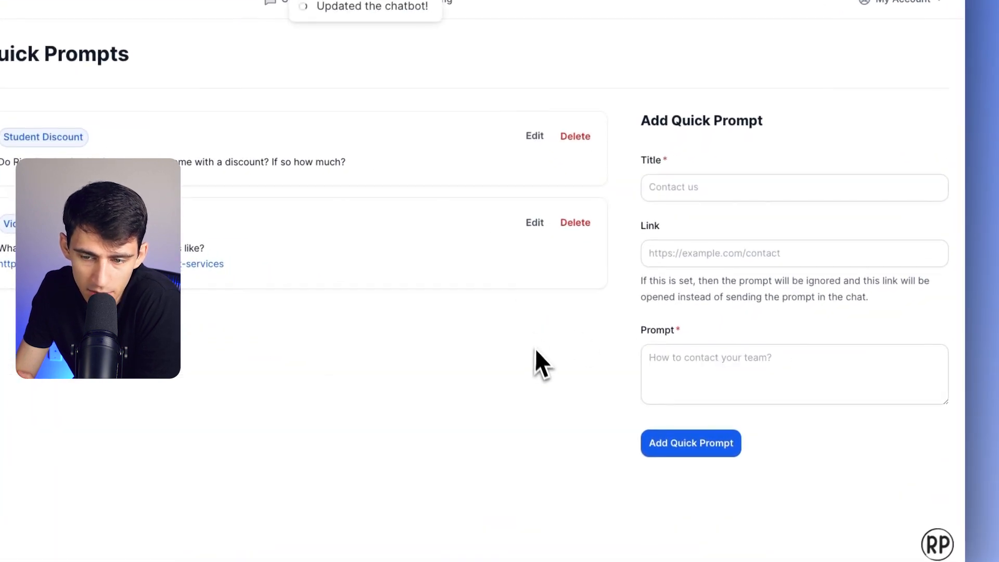
{"action": "left_click", "coordinate": [758, 188]}
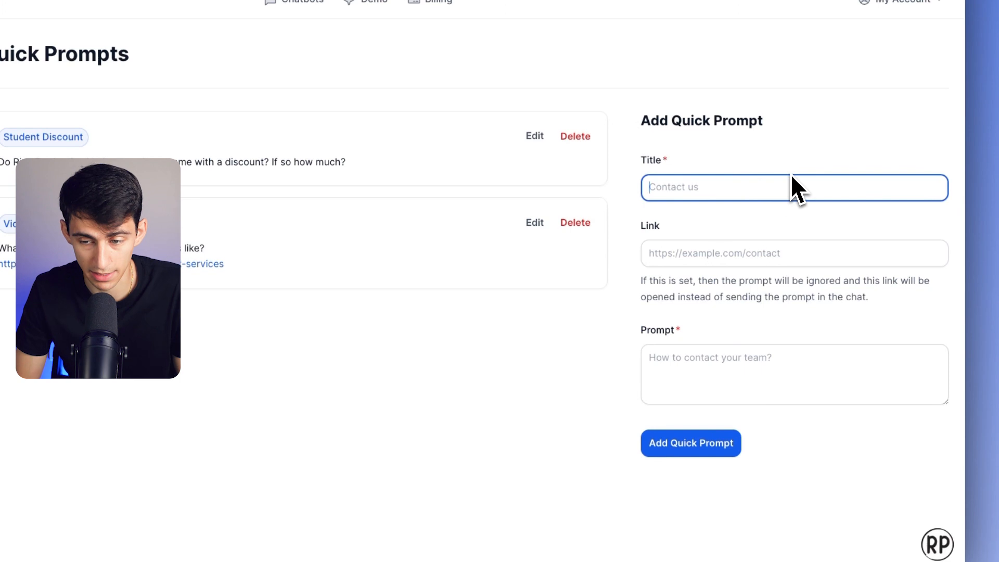
{"action": "type", "text": "Contact Us"}
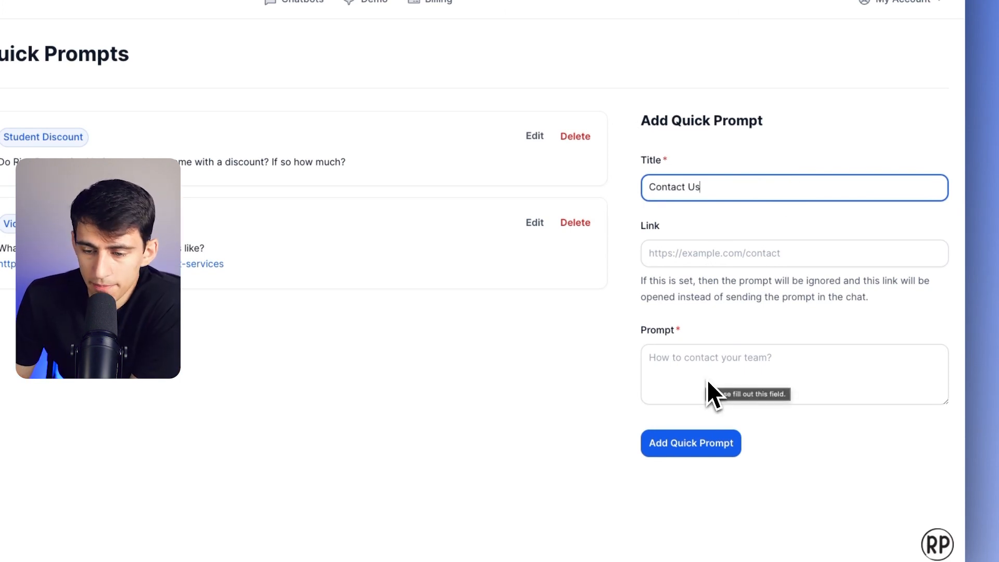
- Enter a prompt asking how to get in touch with the owner by full name "/ his team?", and add the quick prompt
{"action": "left_click", "coordinate": [706, 379]}
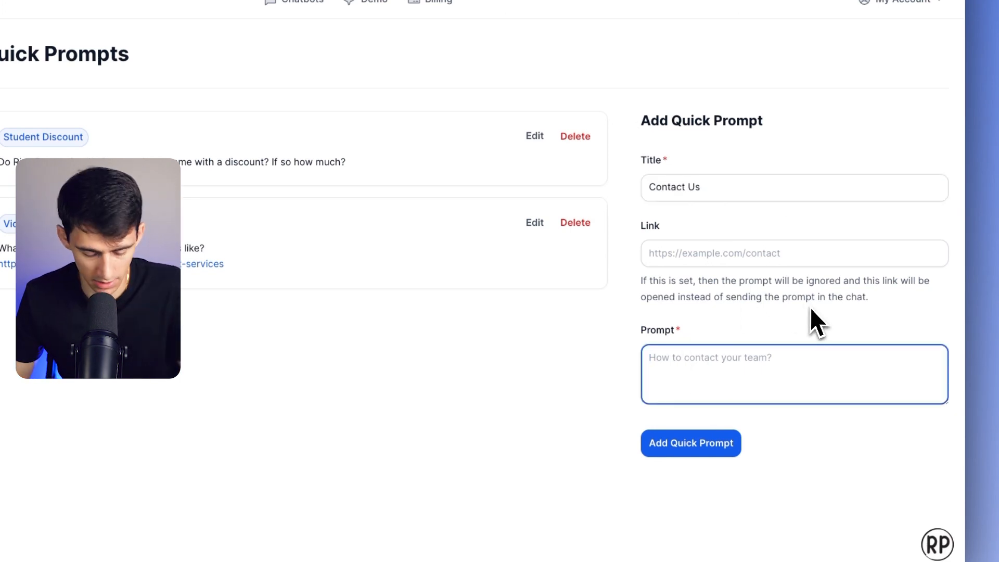
{"action": "type", "text": "How"}
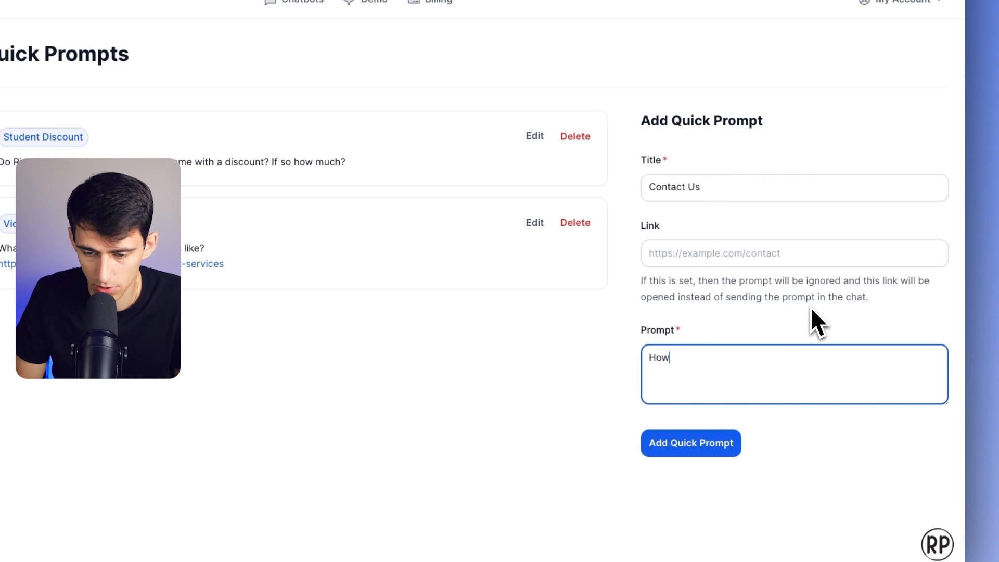
{"action": "type", "text": " do I get"}
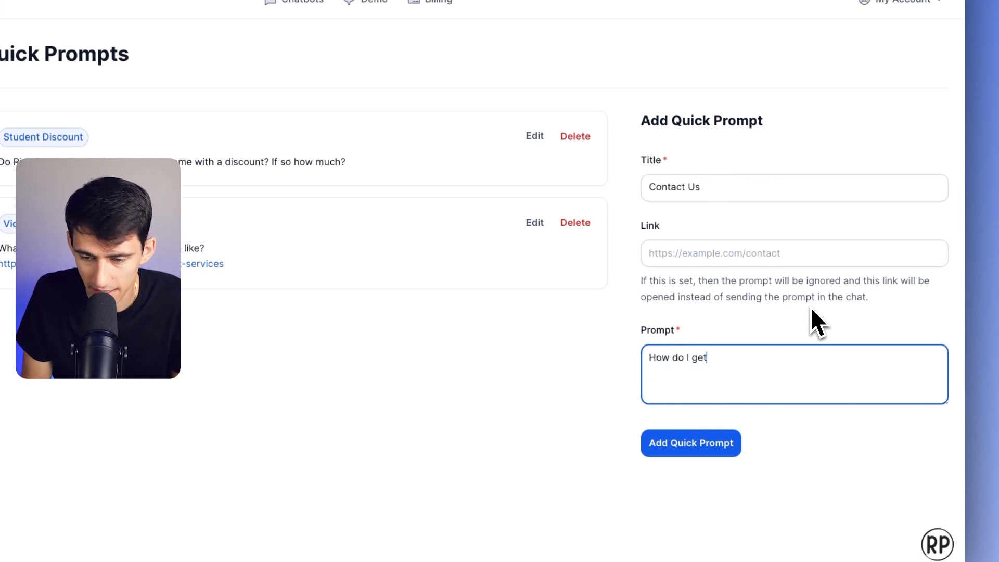
{"action": "type", "text": " in touch with "}
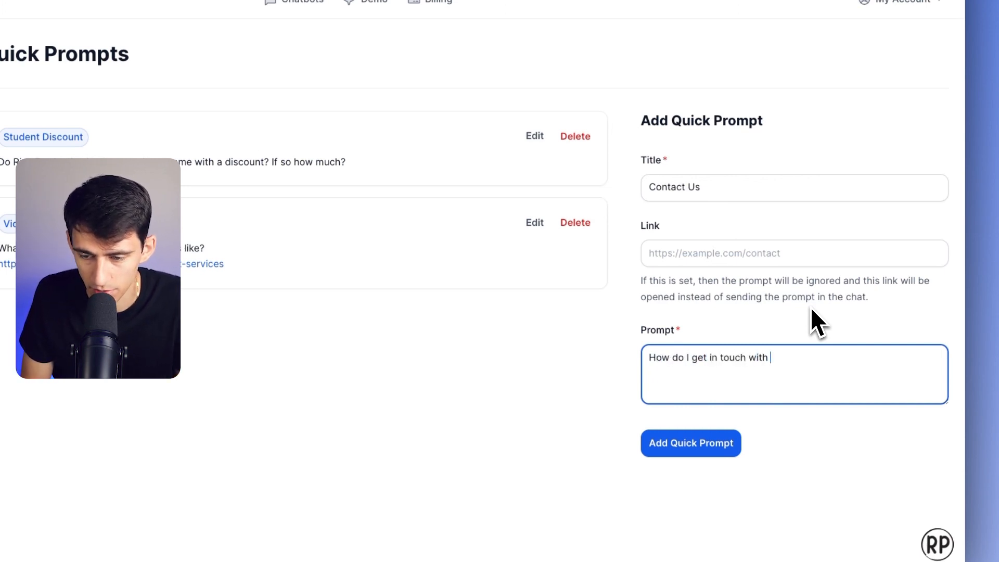
{"action": "type", "text": "Demetri Panici?"}
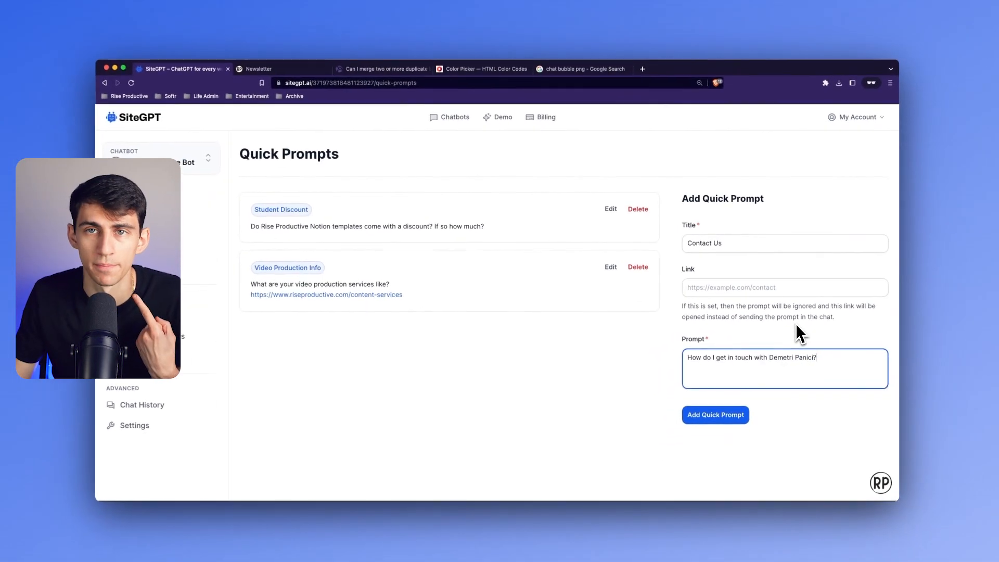
{"action": "key", "text": "BackSpace"}
{"action": "type", "text": "/ his "}
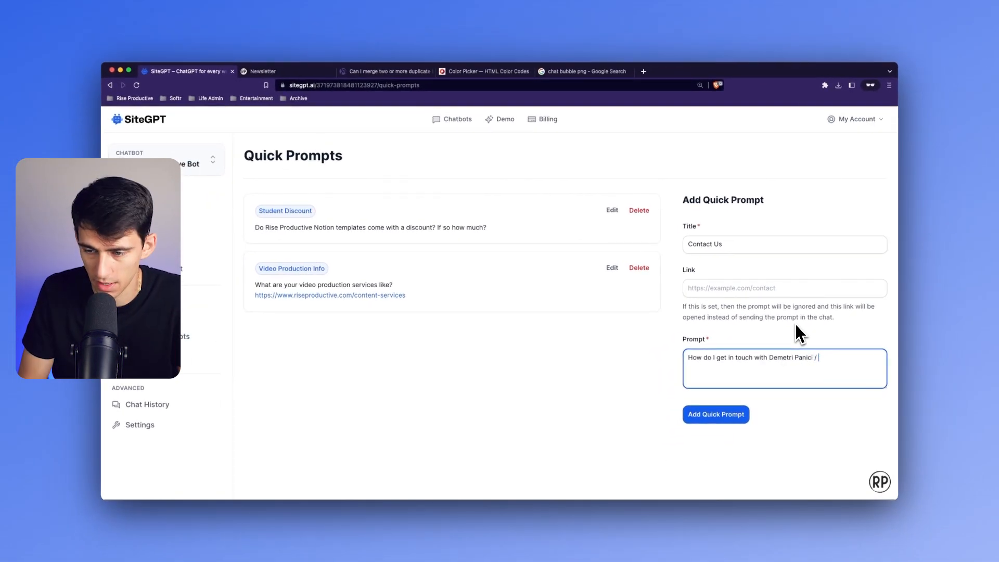
{"action": "type", "text": "team?"}
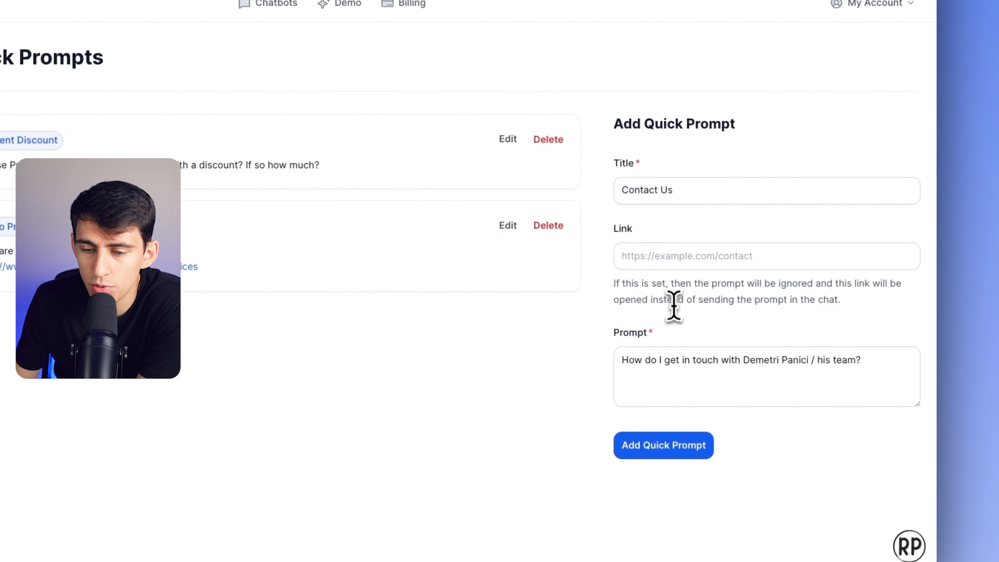
{"action": "left_click_drag", "start_coordinate": [614, 285], "coordinate": [841, 305]}
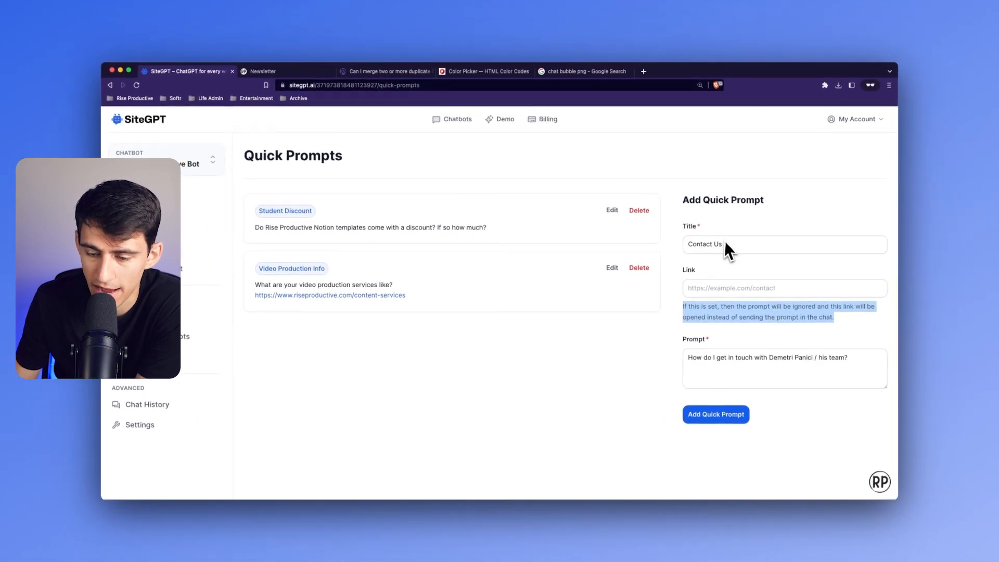
{"action": "left_click", "coordinate": [721, 427]}
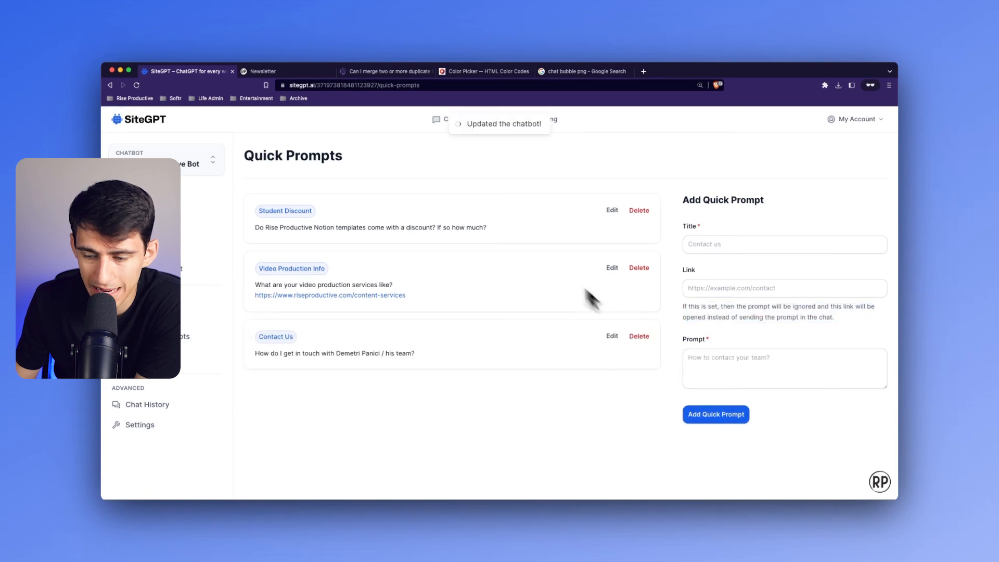
- Start a conversation in the chat widget, send the Contact Us quick prompt, read the bot's reply, and close the chat
{"action": "left_click", "coordinate": [881, 483]}
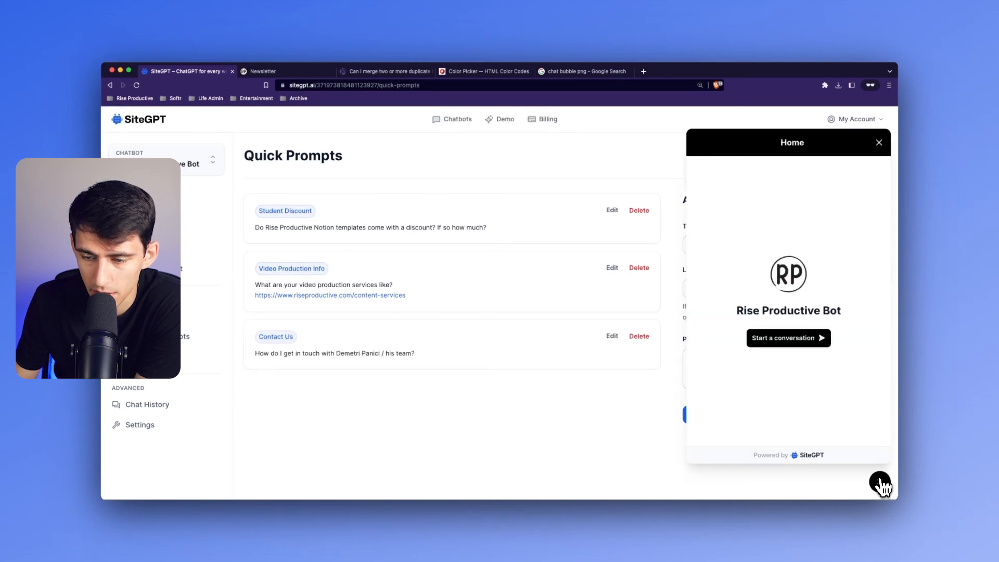
{"action": "left_click", "coordinate": [800, 343]}
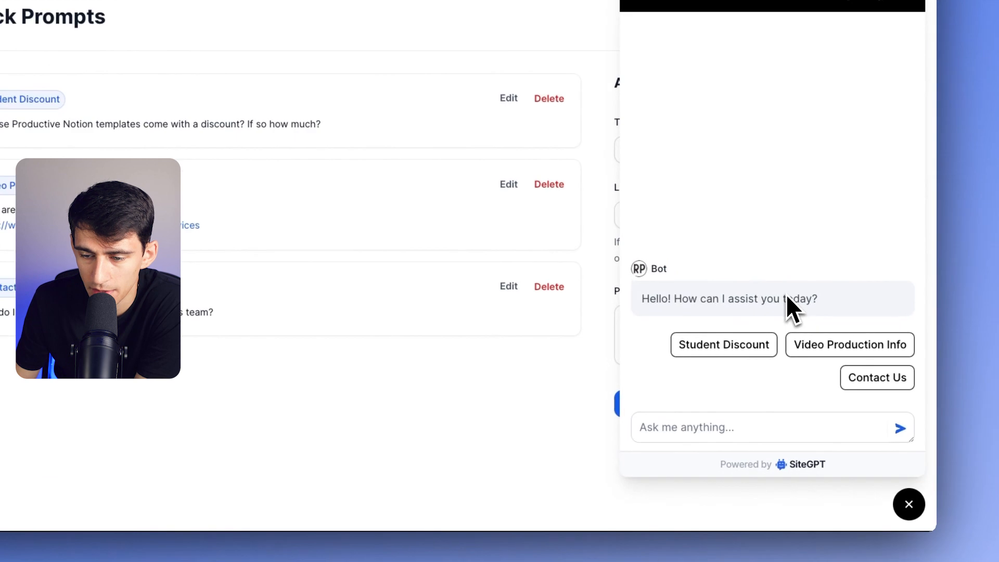
{"action": "left_click", "coordinate": [868, 380]}
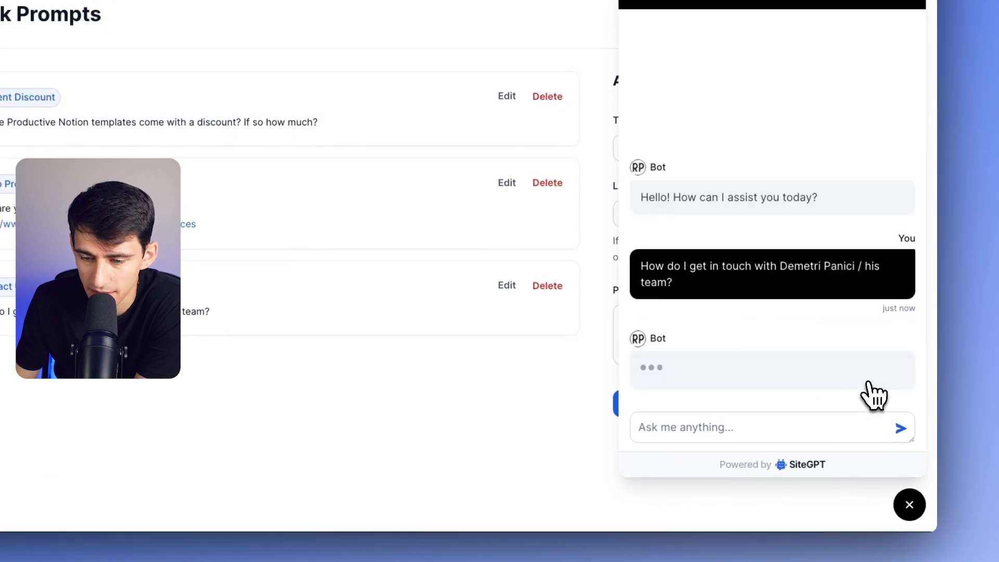
{"action": "left_click_drag", "start_coordinate": [642, 265], "coordinate": [697, 286]}
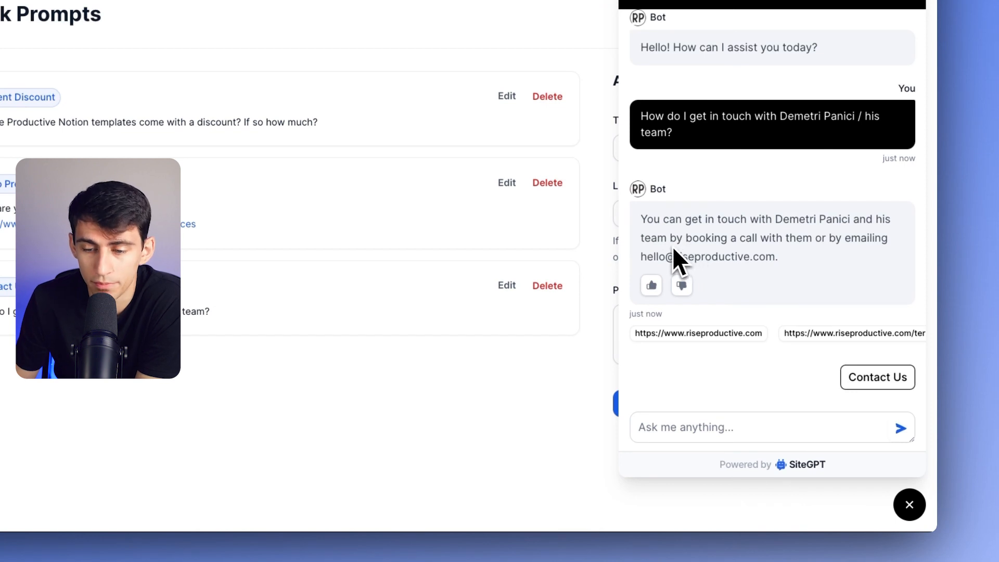
{"action": "left_click_drag", "start_coordinate": [640, 257], "coordinate": [739, 269]}
{"action": "left_click_drag", "start_coordinate": [735, 269], "coordinate": [769, 270]}
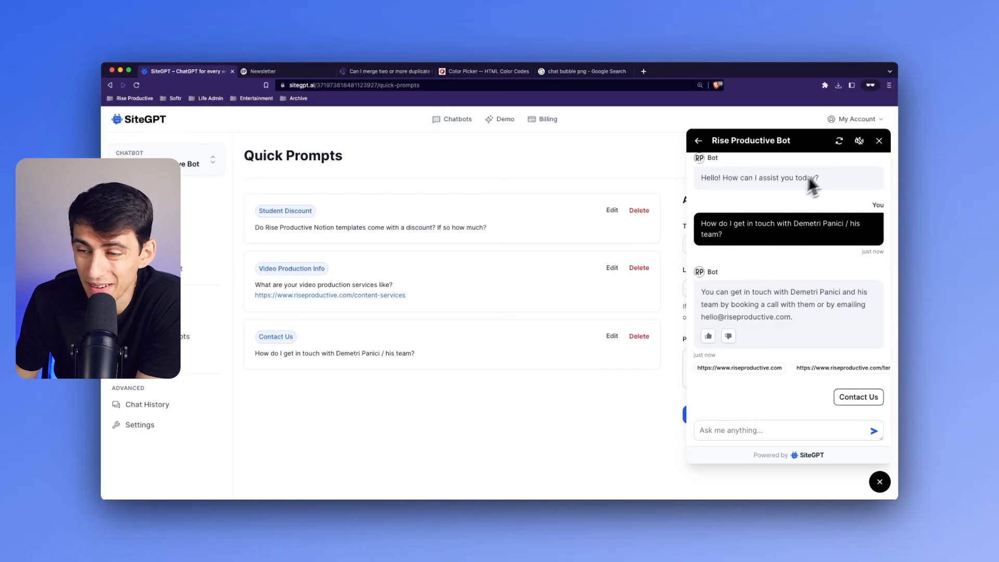
{"action": "left_click", "coordinate": [879, 141]}
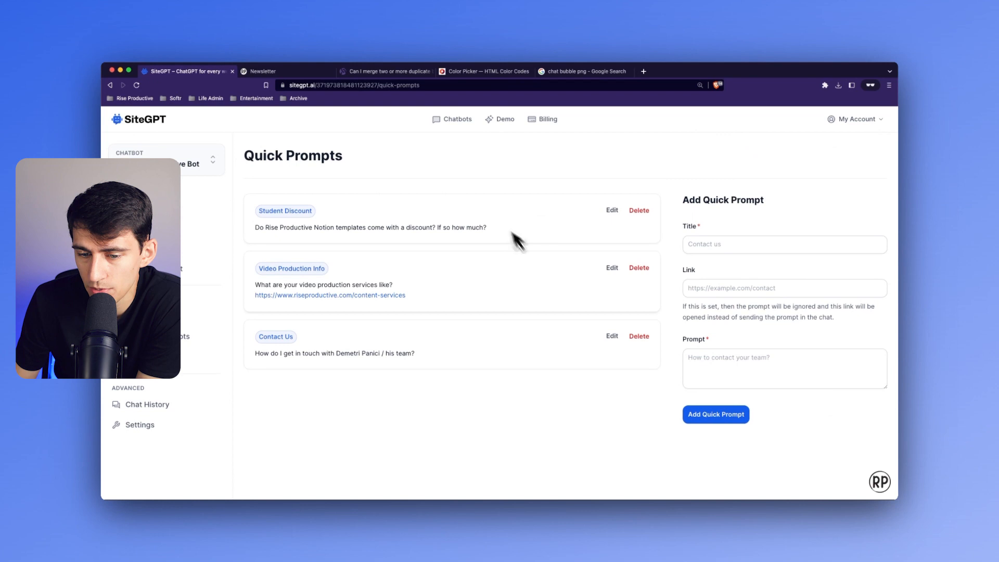
{"action": "left_click", "coordinate": [612, 337]}
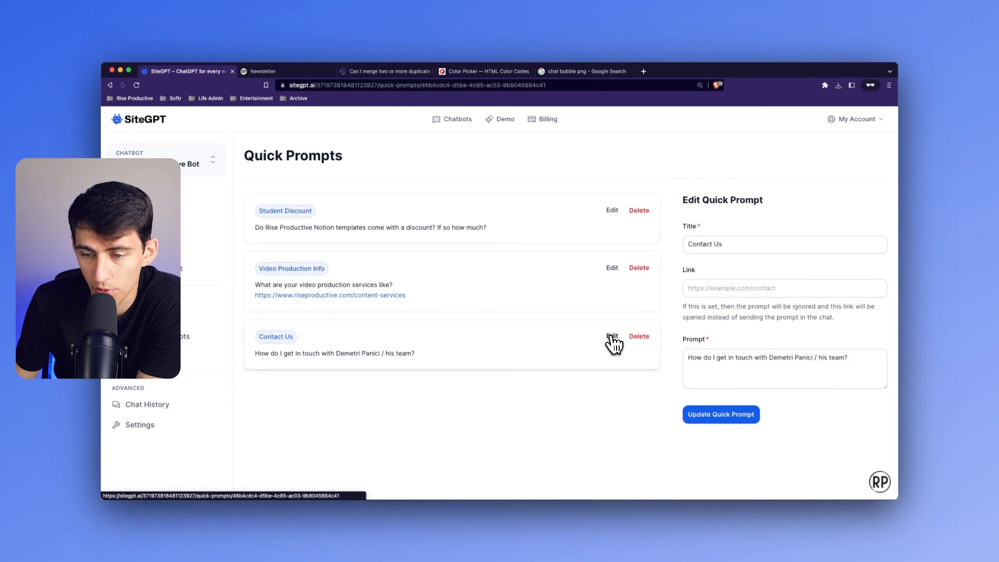
{"action": "left_click", "coordinate": [263, 71]}
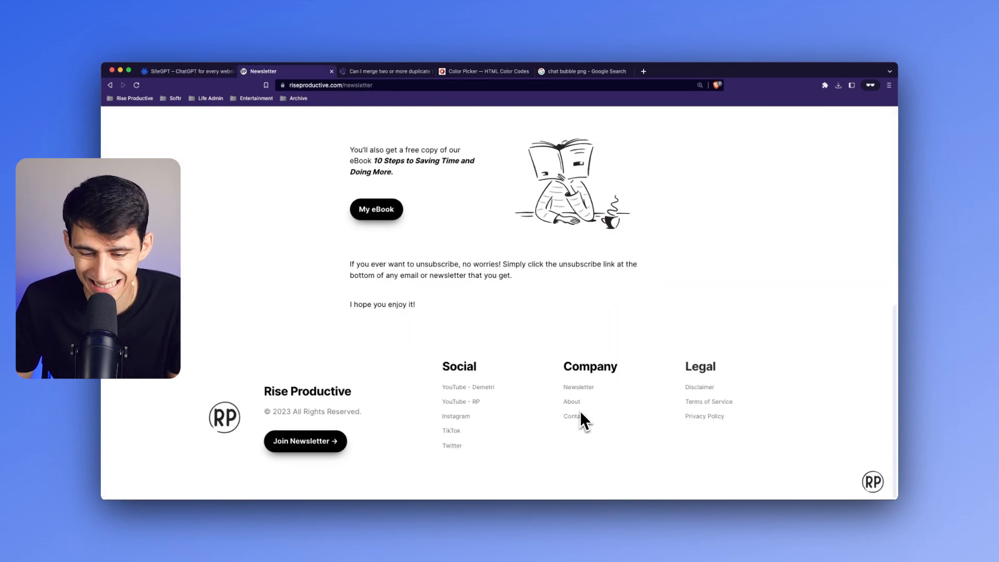
{"action": "left_click", "coordinate": [575, 418]}
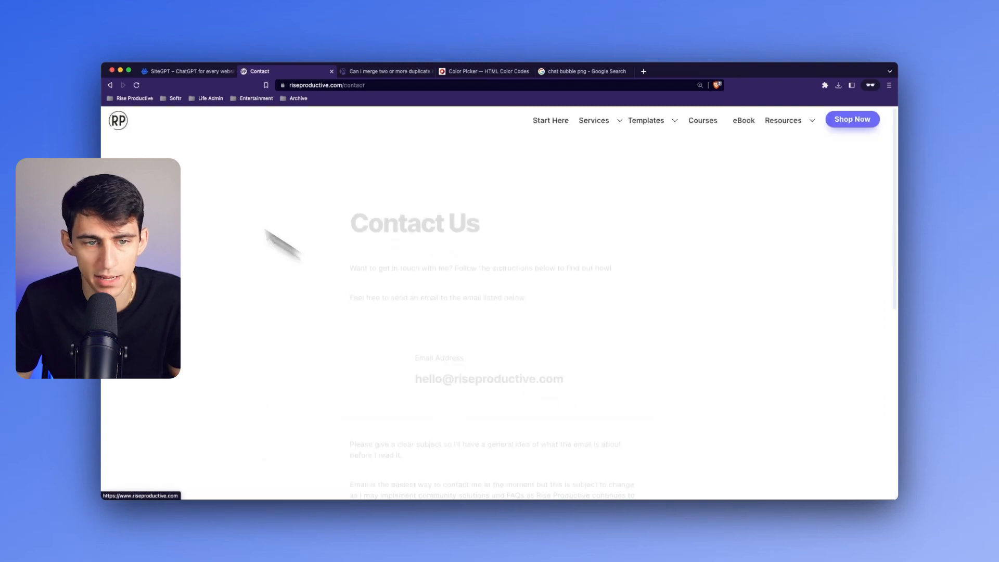
{"action": "left_click", "coordinate": [380, 87]}
{"action": "key", "text": "ctrl+c"}
{"action": "left_click", "coordinate": [185, 71]}
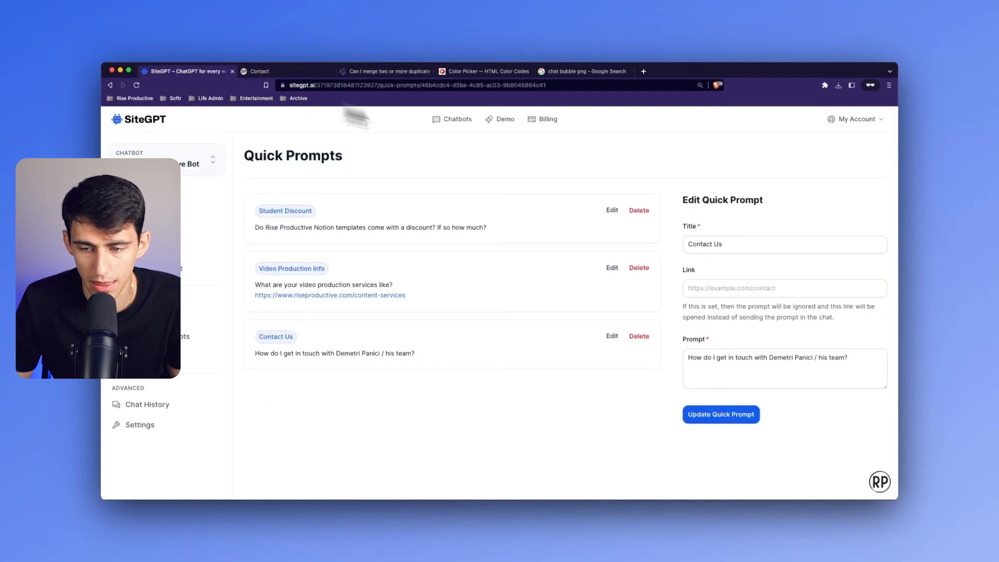
{"action": "left_click", "coordinate": [705, 288]}
{"action": "key", "text": "ctrl+v"}
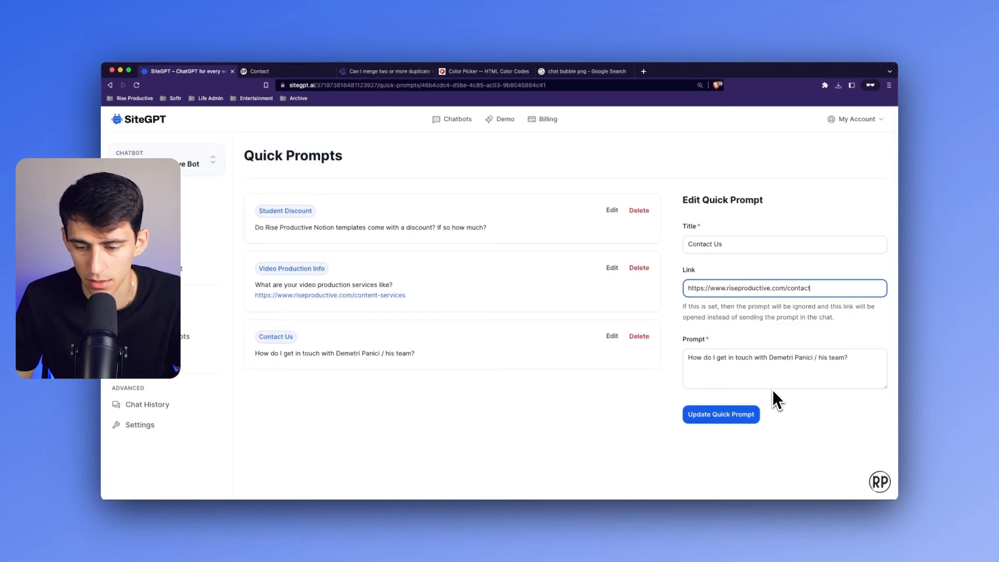
{"action": "left_click", "coordinate": [749, 414]}
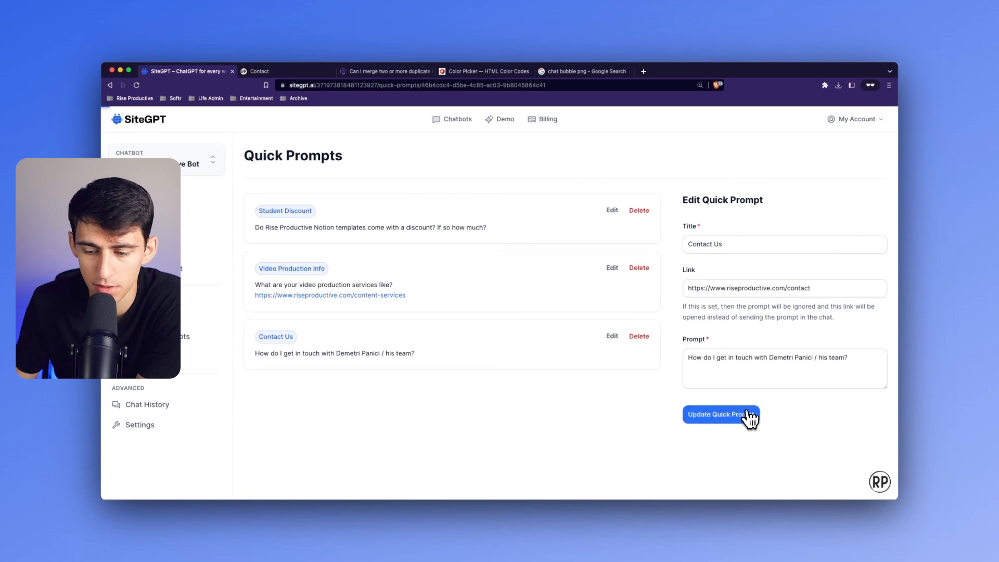
- Test the Contact Us quick prompt in a new chat conversation and look through the contact page it opens
{"action": "left_click", "coordinate": [879, 482]}
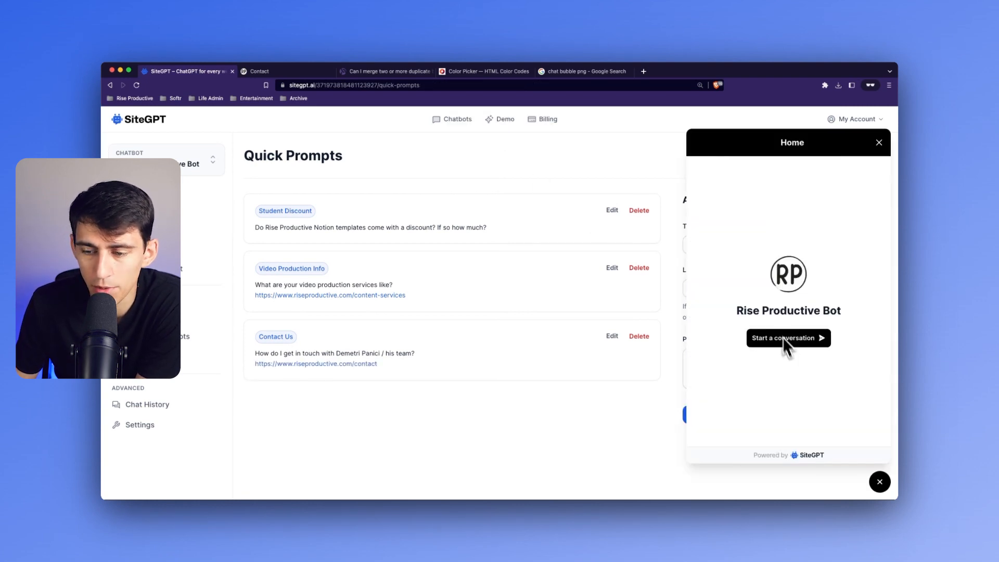
{"action": "left_click", "coordinate": [792, 339]}
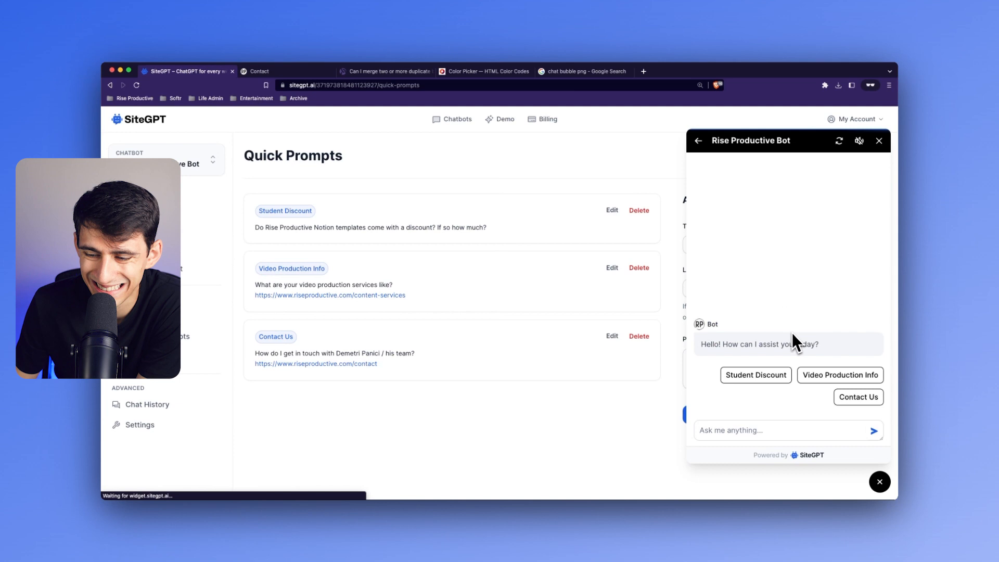
{"action": "left_click", "coordinate": [849, 396]}
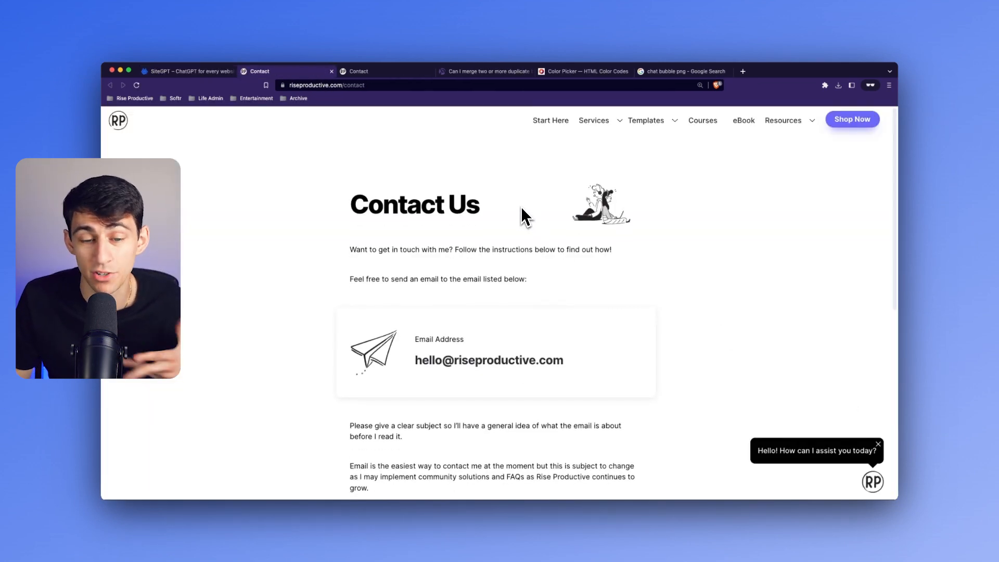
{"action": "scroll", "coordinate": [526, 219], "scroll_direction": "down", "scroll_amount": 7}
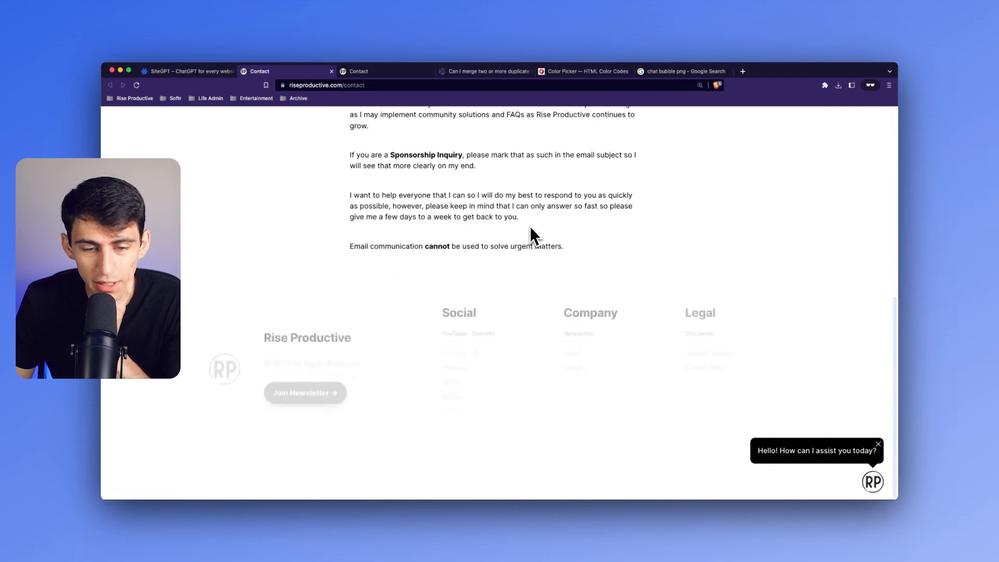
{"action": "scroll", "coordinate": [521, 229], "scroll_direction": "up", "scroll_amount": 4}
{"action": "scroll", "coordinate": [539, 208], "scroll_direction": "up", "scroll_amount": 3}
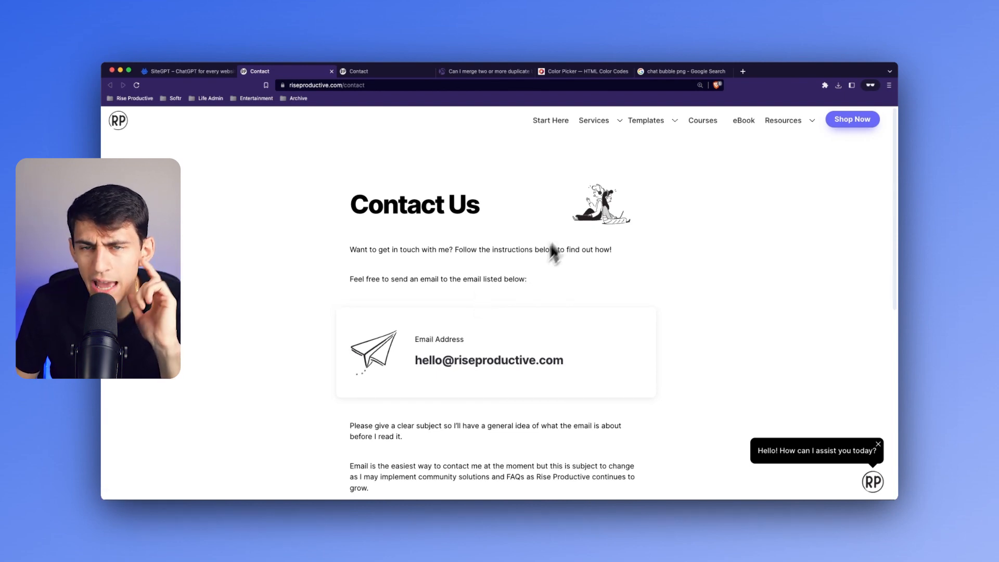
- Open the Notion Templates page of the Rise Productive website and look through it
{"action": "mouse_move", "coordinate": [658, 132]}
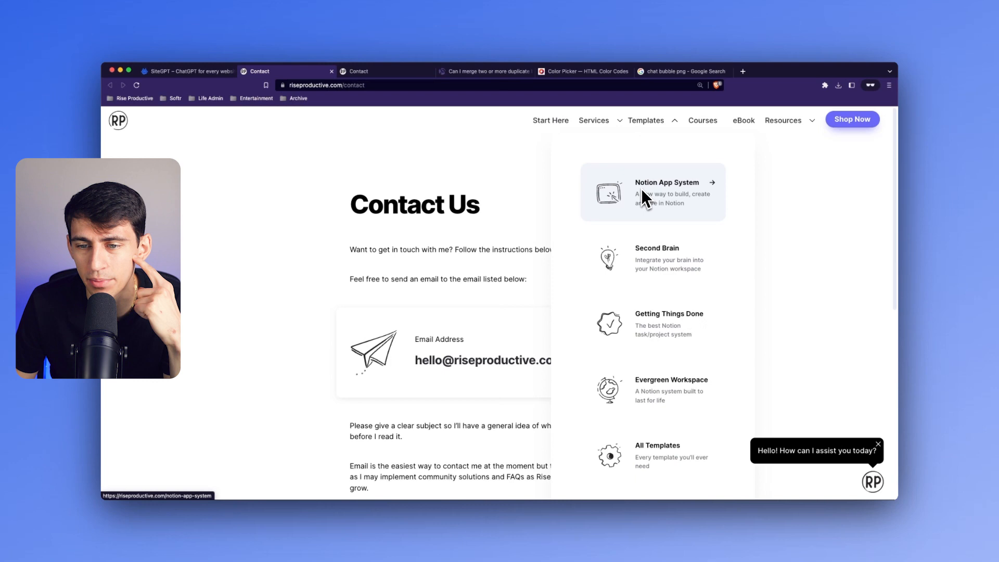
{"action": "left_click", "coordinate": [651, 126]}
{"action": "scroll", "coordinate": [471, 319], "scroll_direction": "down", "scroll_amount": 15}
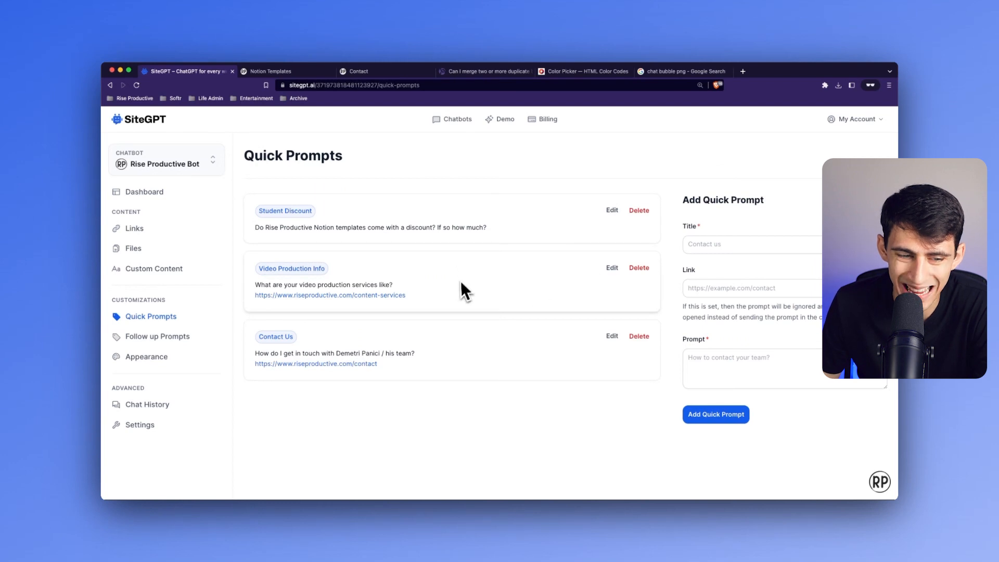
- Remove the link from the Video Production Info quick prompt and save the update
{"action": "left_click", "coordinate": [612, 268]}
{"action": "triple_click", "coordinate": [763, 288]}
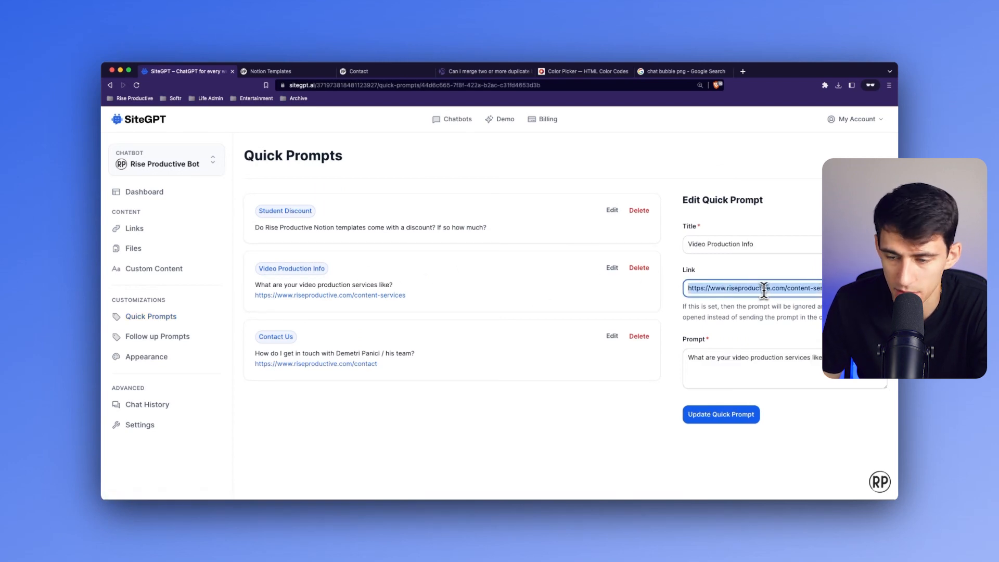
{"action": "key", "text": "BackSpace"}
{"action": "key", "text": "Return"}
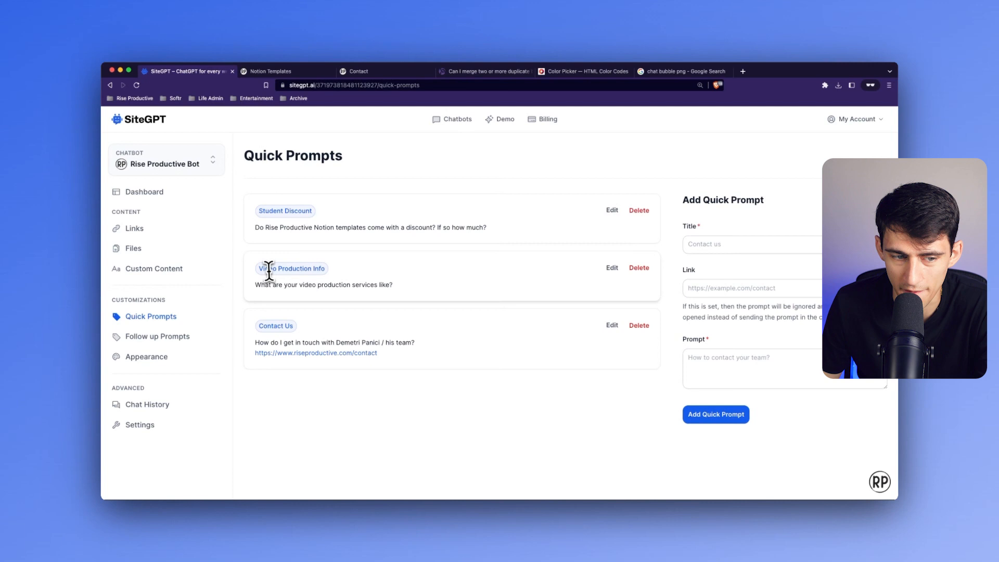
{"action": "left_click_drag", "start_coordinate": [260, 269], "coordinate": [325, 269]}
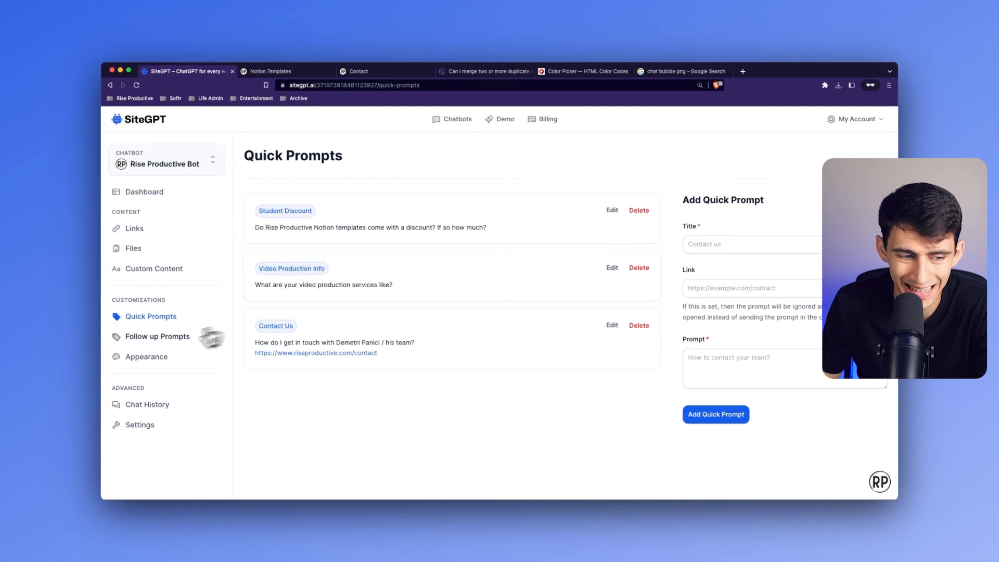
- Review the details of the existing Contact Us follow-up prompt and delete it
{"action": "left_click", "coordinate": [136, 337]}
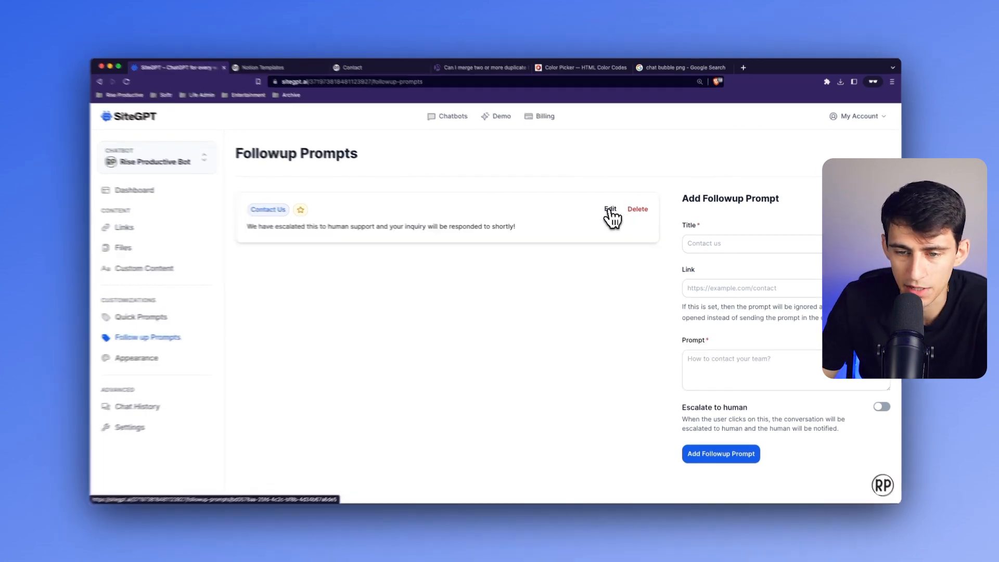
{"action": "left_click", "coordinate": [610, 211]}
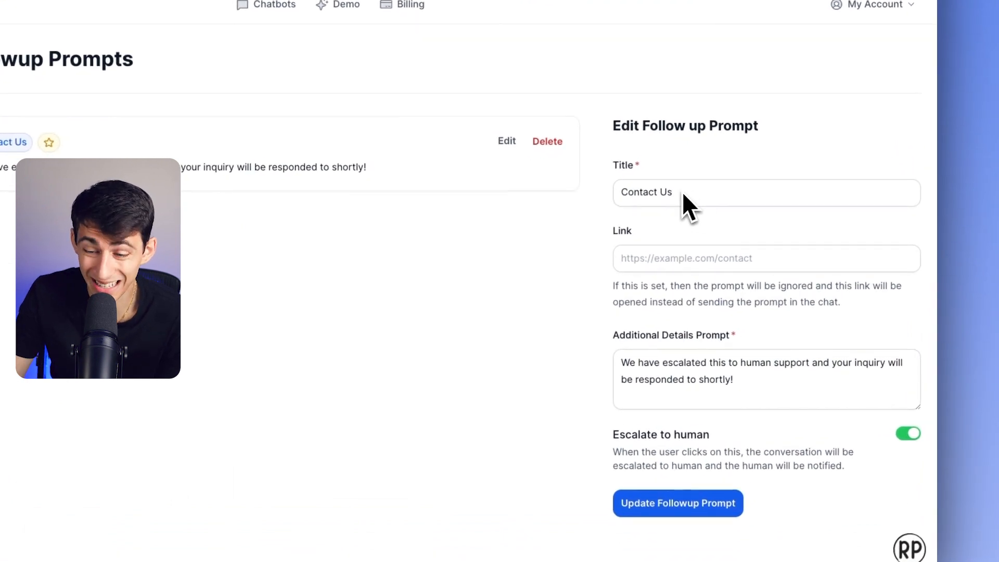
{"action": "left_click_drag", "start_coordinate": [614, 336], "coordinate": [804, 351]}
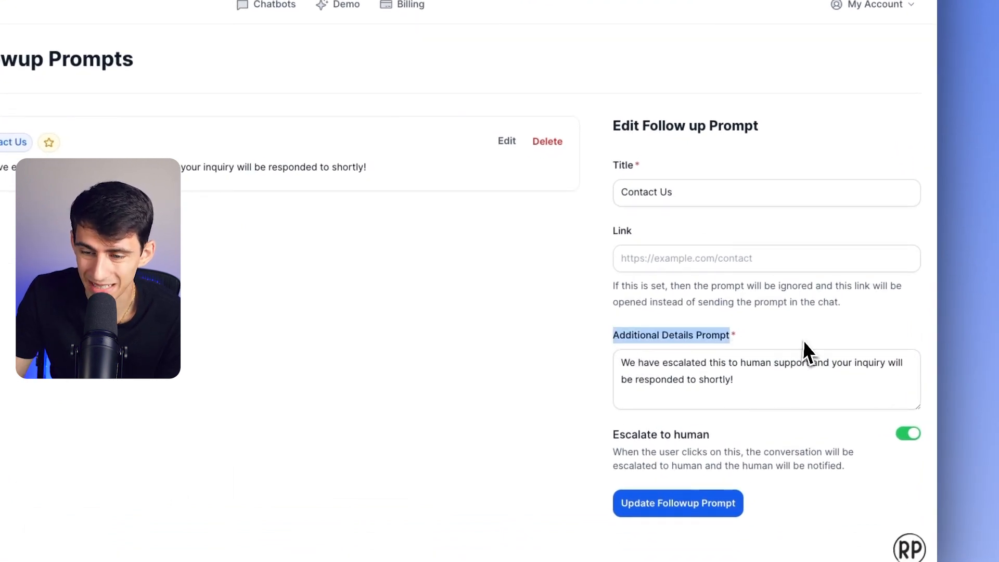
{"action": "triple_click", "coordinate": [689, 364]}
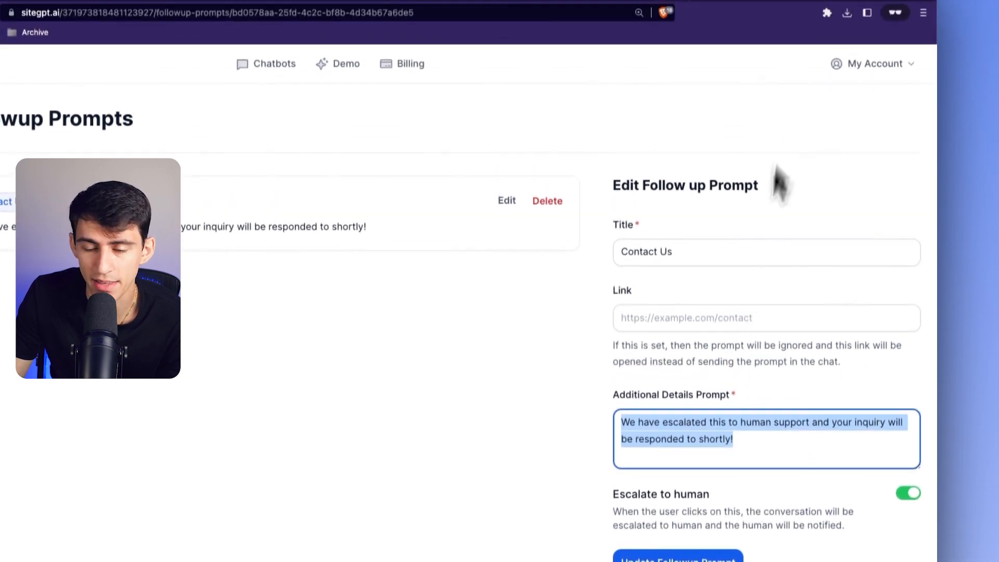
{"action": "left_click", "coordinate": [465, 398]}
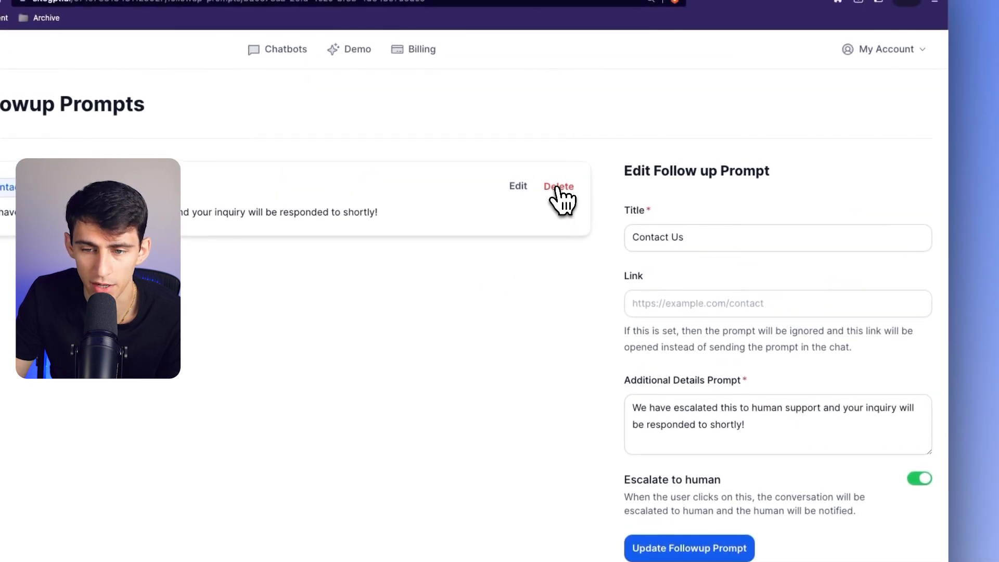
{"action": "left_click", "coordinate": [557, 188]}
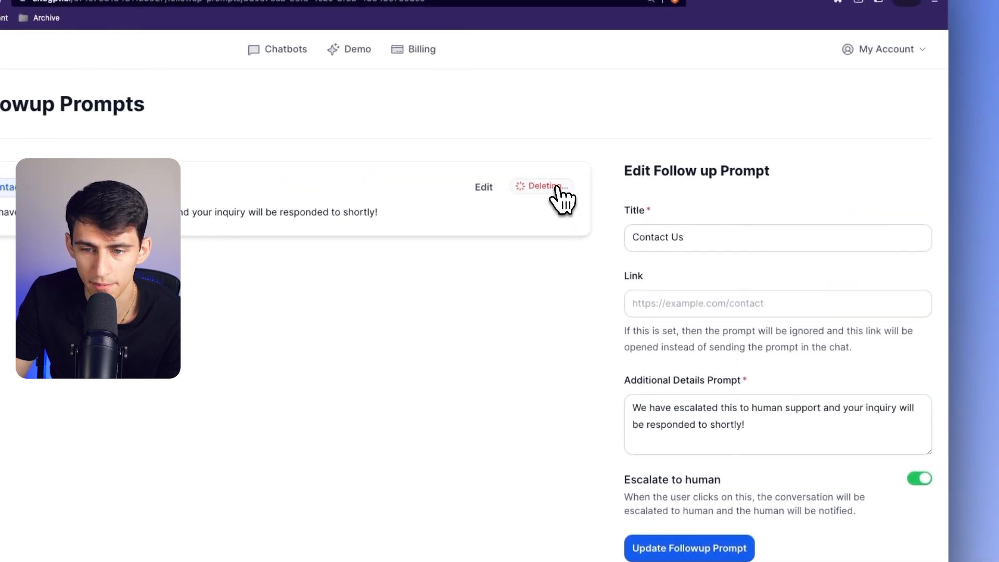
- Add a follow-up prompt titled "Talk to Somebody" with the text "Please use this button and chat with us." and escalation to human enabled
{"action": "left_click", "coordinate": [661, 233]}
{"action": "type", "text": "Talk to Somebody"}
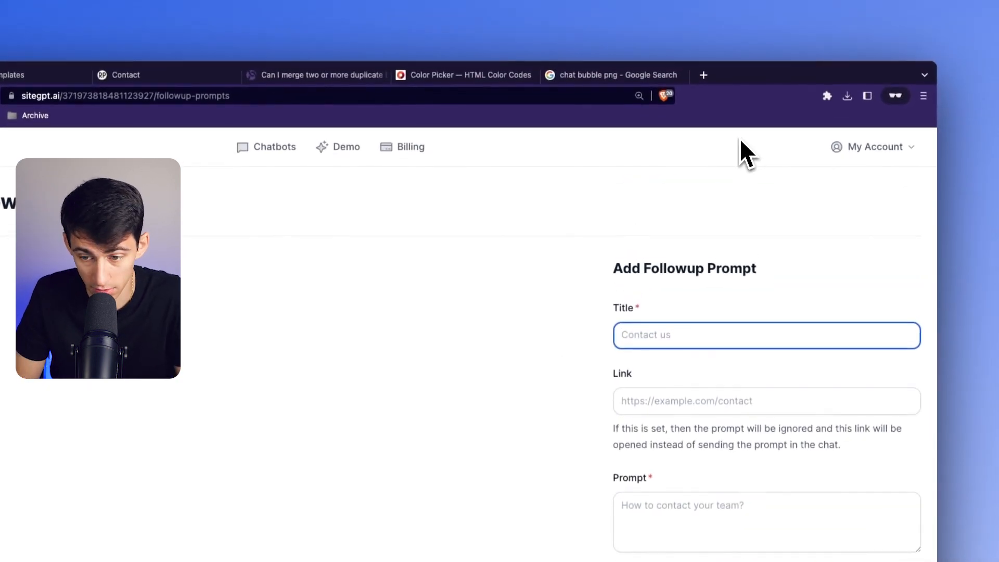
{"action": "key", "text": "Tab"}
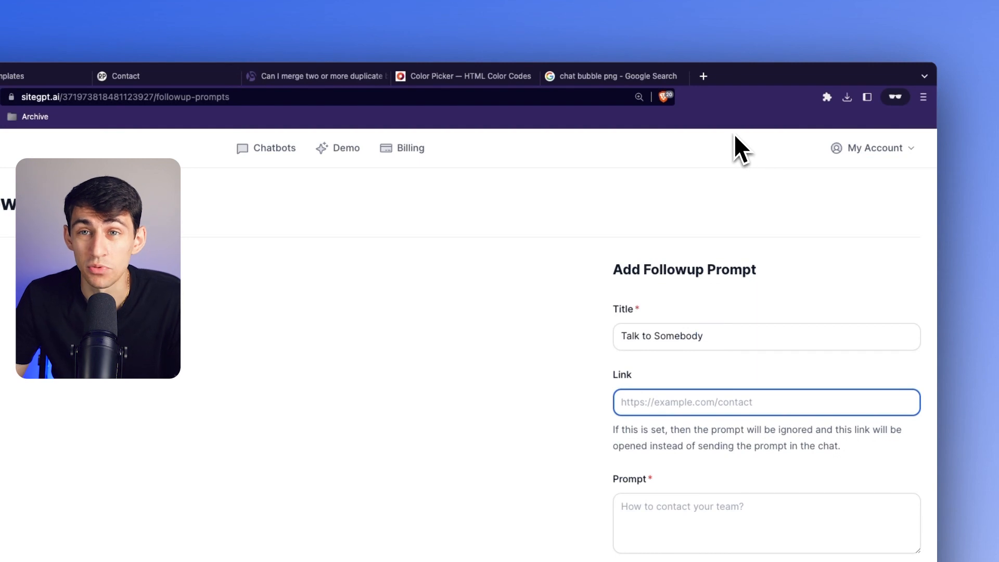
{"action": "mouse_move", "coordinate": [658, 48]}
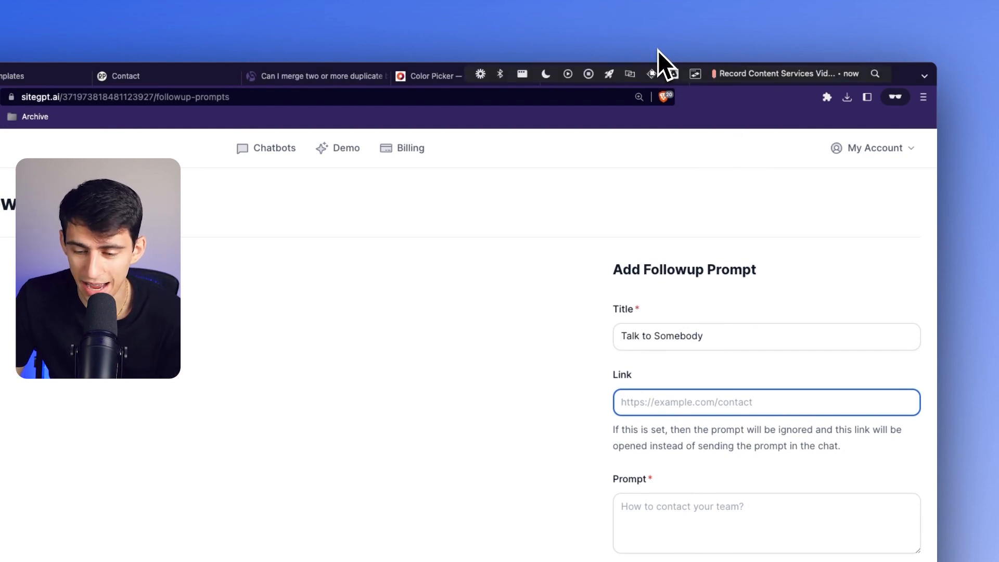
{"action": "left_click", "coordinate": [764, 527]}
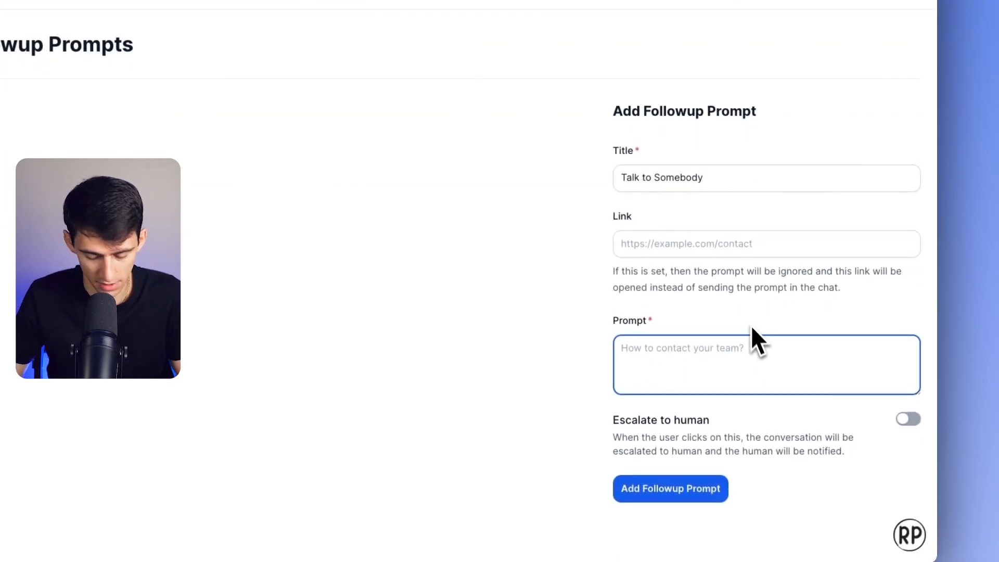
{"action": "type", "text": "Please use t"}
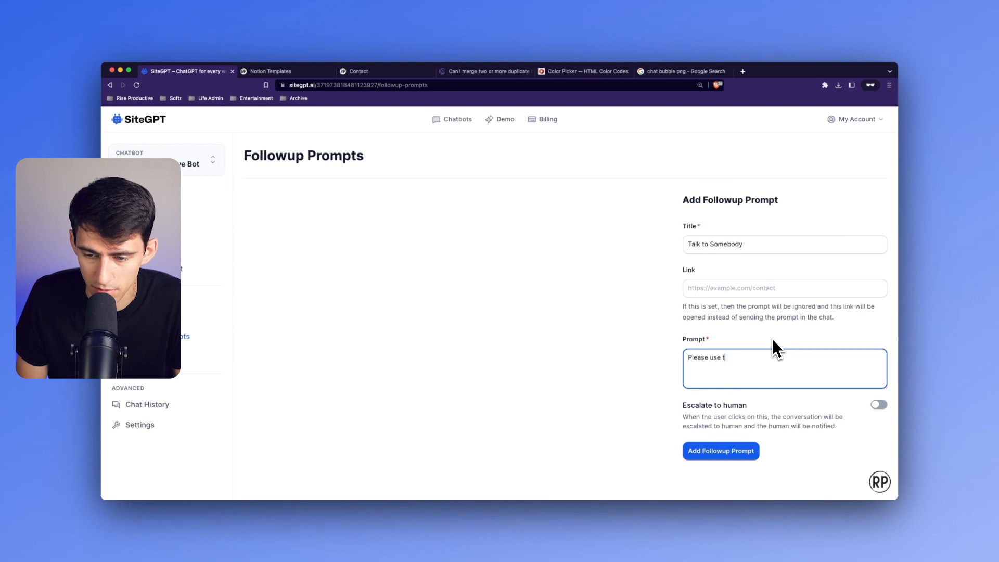
{"action": "type", "text": "his button and chat with us."}
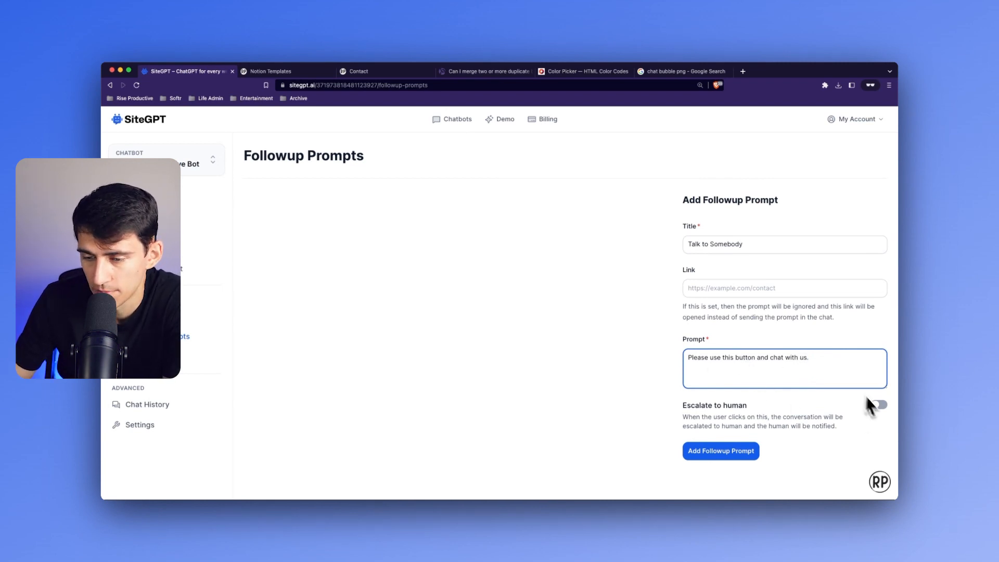
{"action": "left_click", "coordinate": [885, 407]}
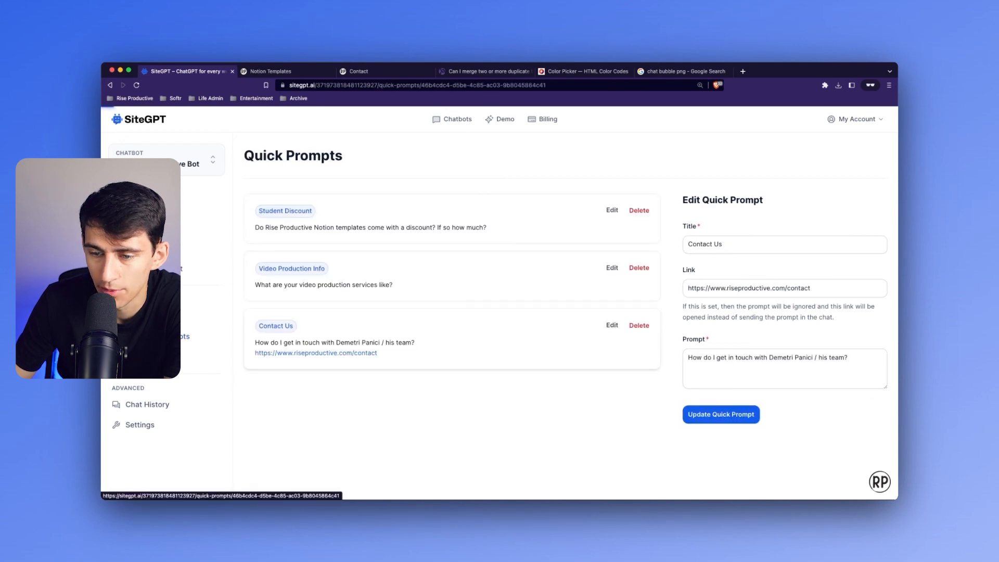
- Remove the link from the Contact Us quick prompt and save the update
{"action": "left_click_drag", "start_coordinate": [810, 288], "coordinate": [710, 294]}
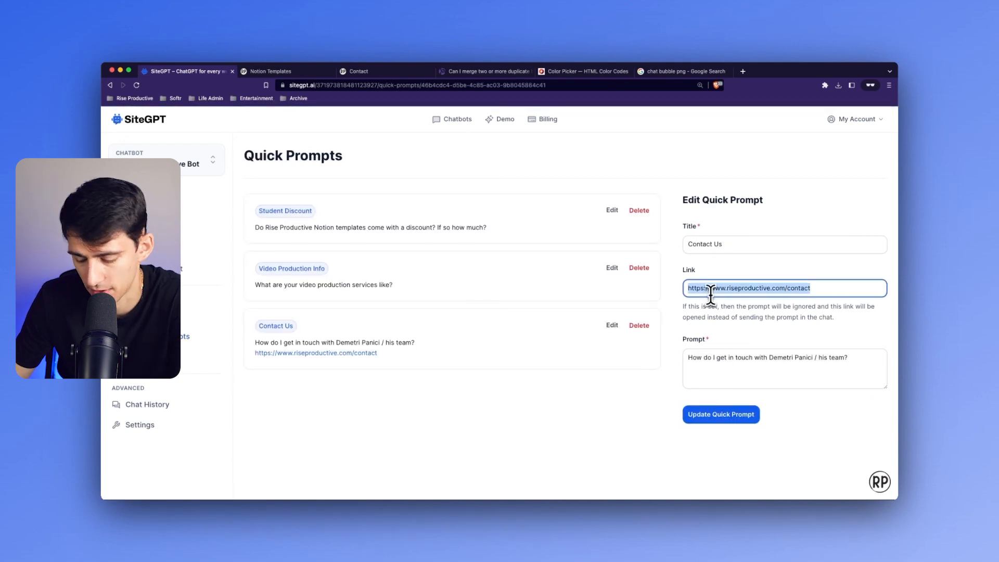
{"action": "key", "text": "BackSpace"}
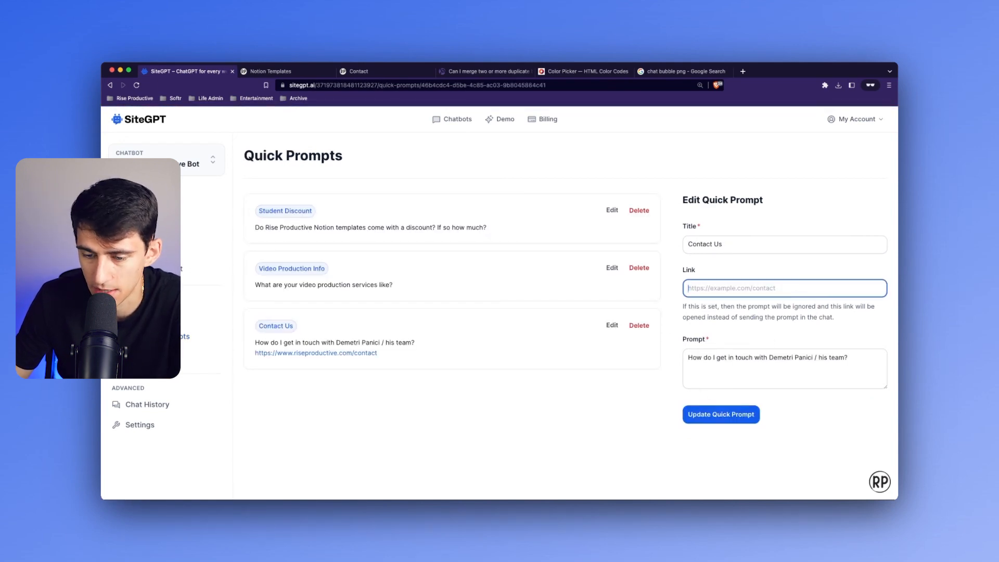
{"action": "left_click", "coordinate": [725, 416]}
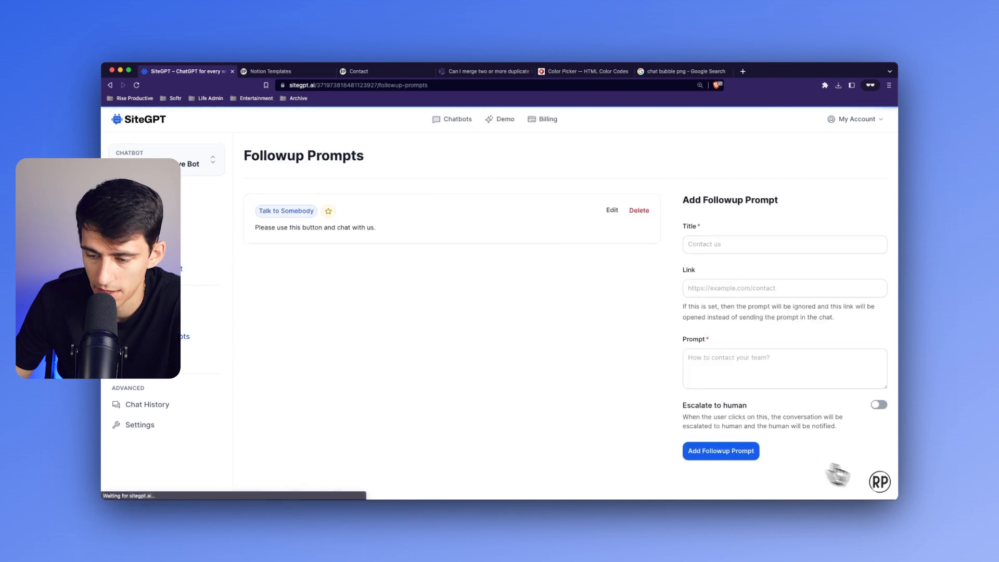
- Test the Student Discount quick prompt in the chatbot and reset the conversation
{"action": "left_click", "coordinate": [880, 482]}
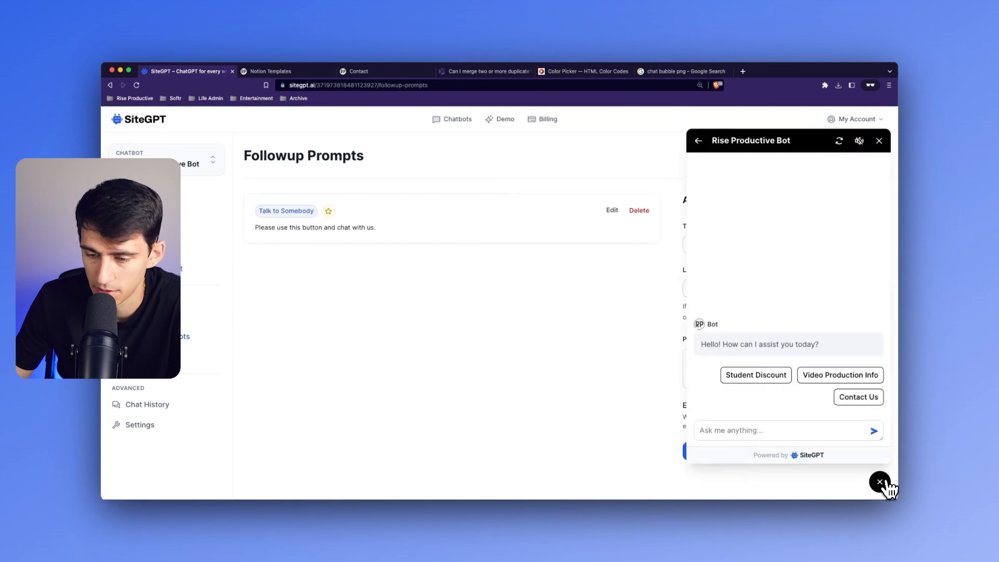
{"action": "left_click", "coordinate": [758, 375]}
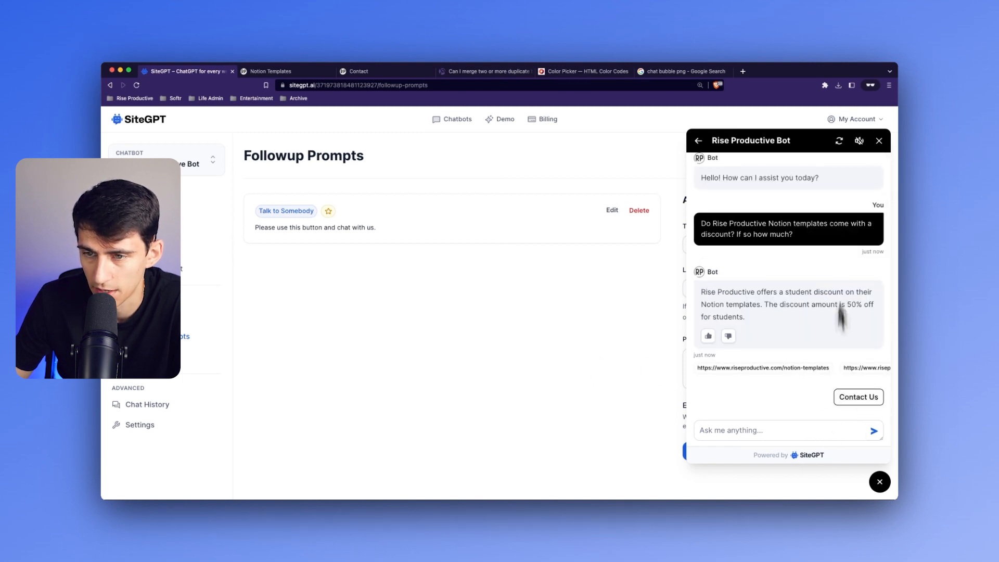
{"action": "left_click", "coordinate": [838, 141]}
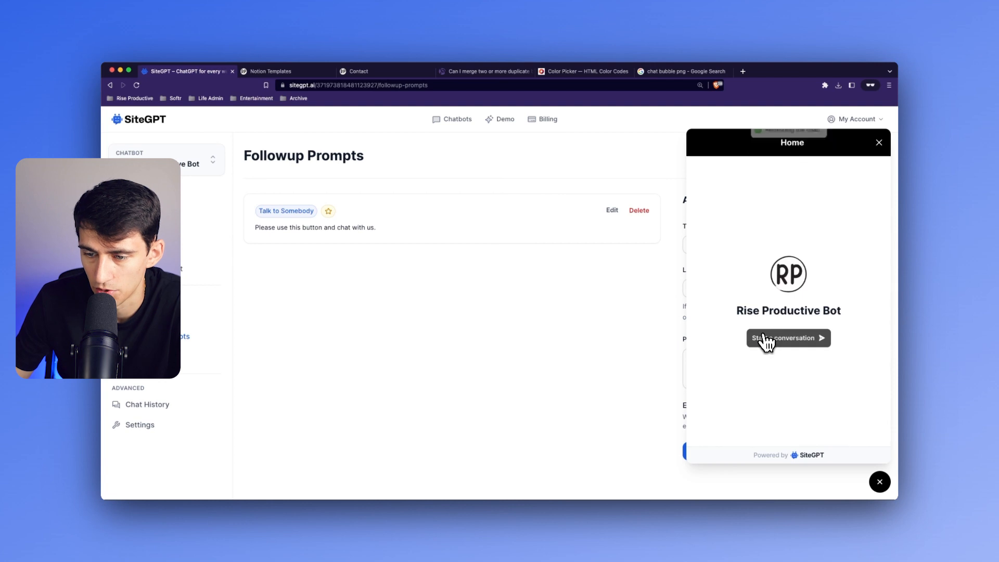
- Start a new conversation, send the Contact Us quick prompt, and escalate it to human support through the Talk to Somebody follow-up
{"action": "left_click", "coordinate": [758, 338]}
{"action": "left_click", "coordinate": [856, 396]}
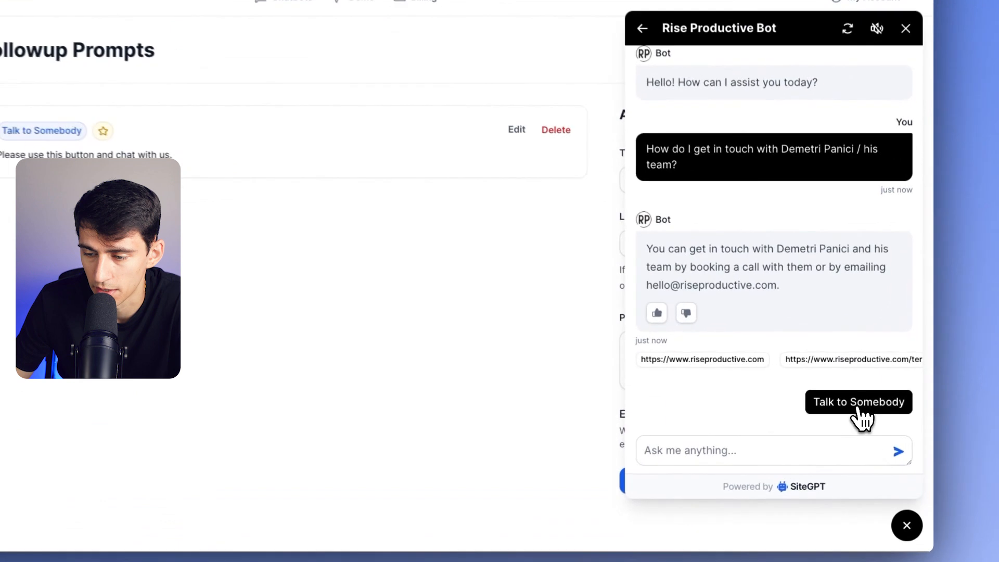
{"action": "left_click", "coordinate": [847, 399]}
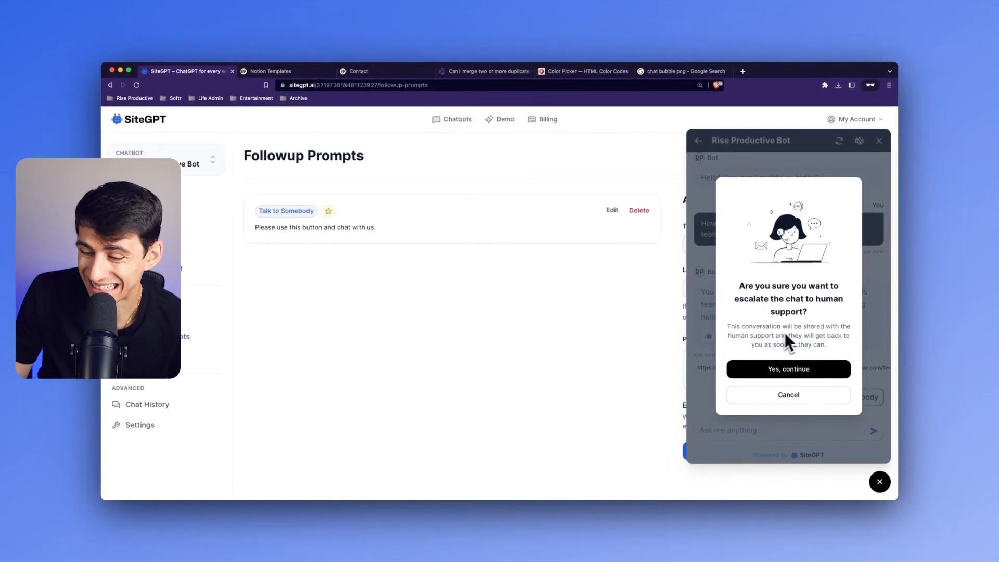
{"action": "left_click", "coordinate": [781, 370]}
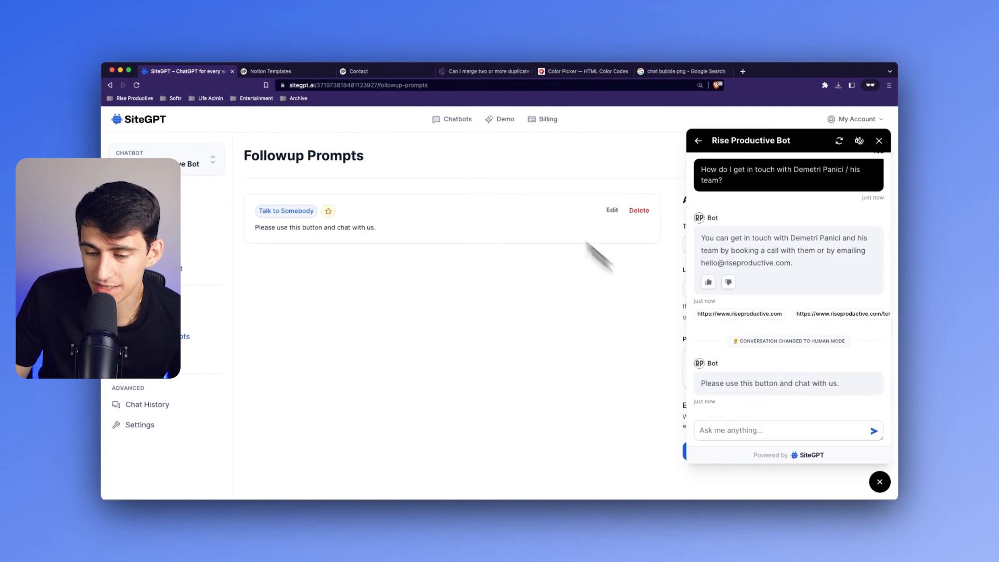
- Filter the chat history to escalated conversations, return to the follow-up prompts and close the chatbot preview
{"action": "left_click", "coordinate": [148, 405]}
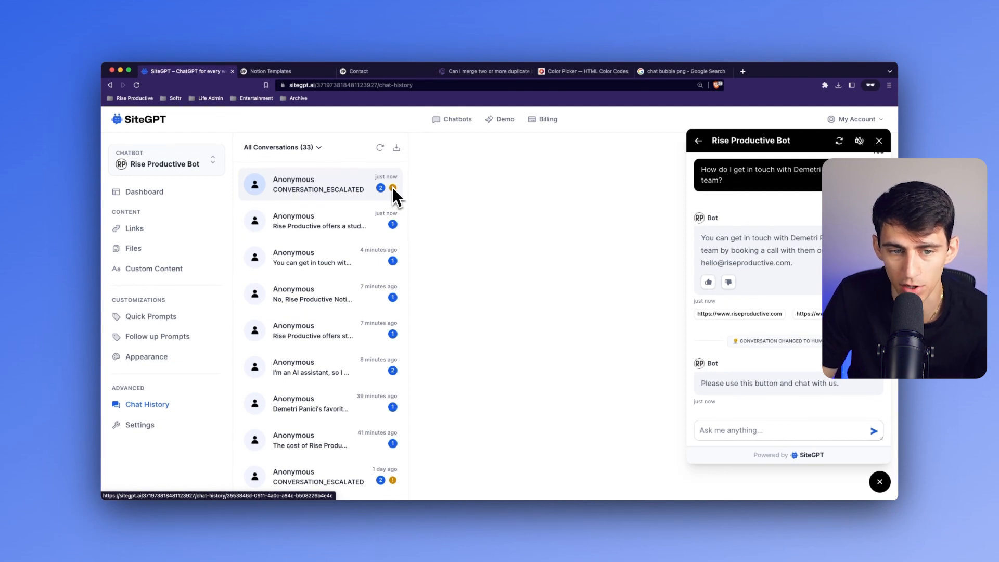
{"action": "left_click", "coordinate": [309, 154]}
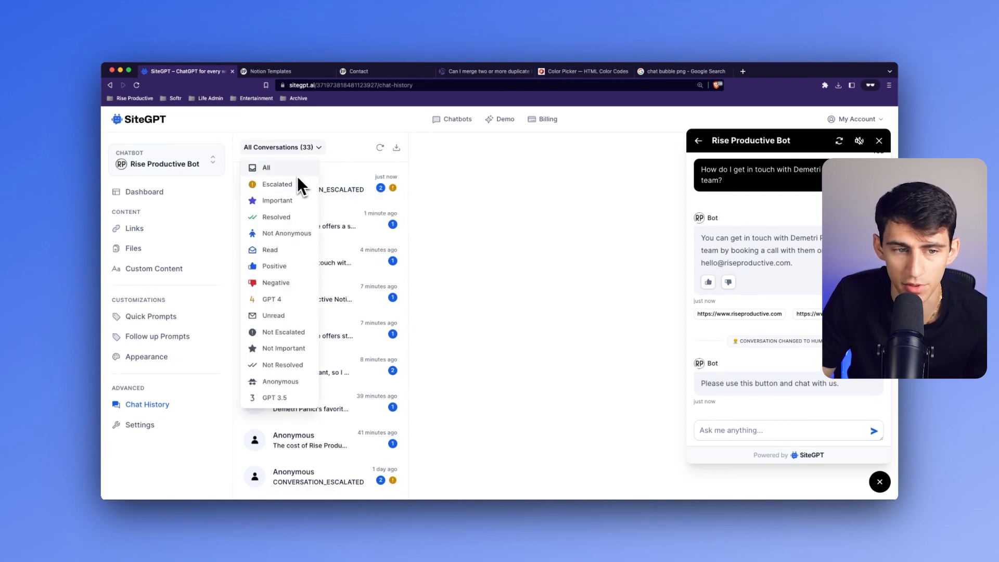
{"action": "left_click", "coordinate": [270, 184]}
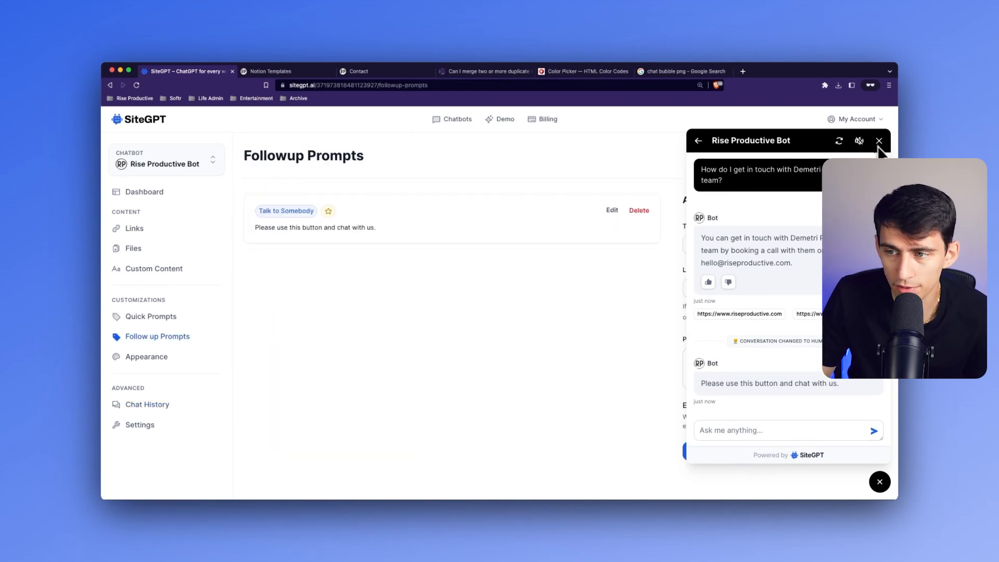
{"action": "left_click", "coordinate": [879, 140]}
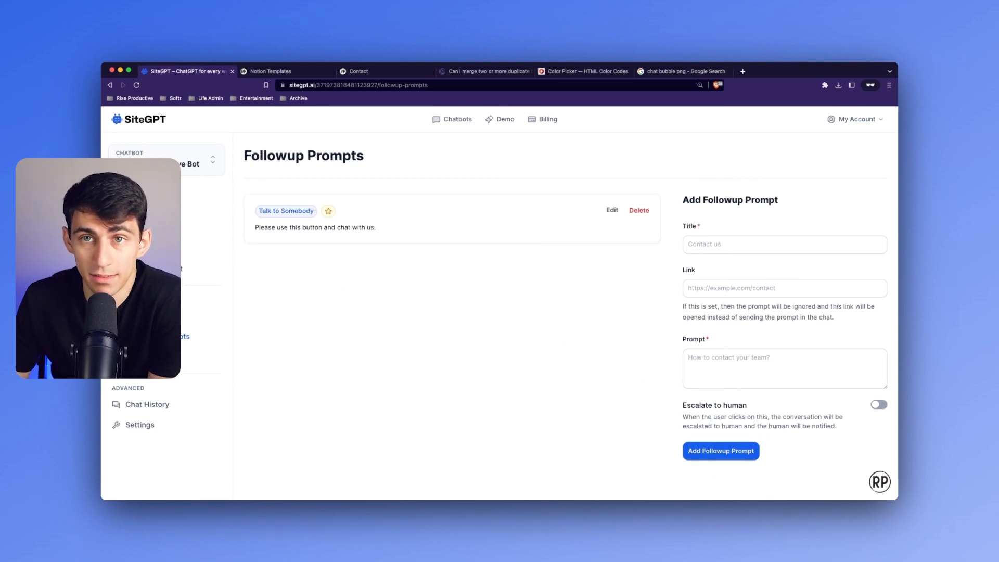
- Open the SiteGPT homepage and start a conversation with its SiteGPT Bot using one of the quick prompts
{"action": "left_click", "coordinate": [167, 337]}
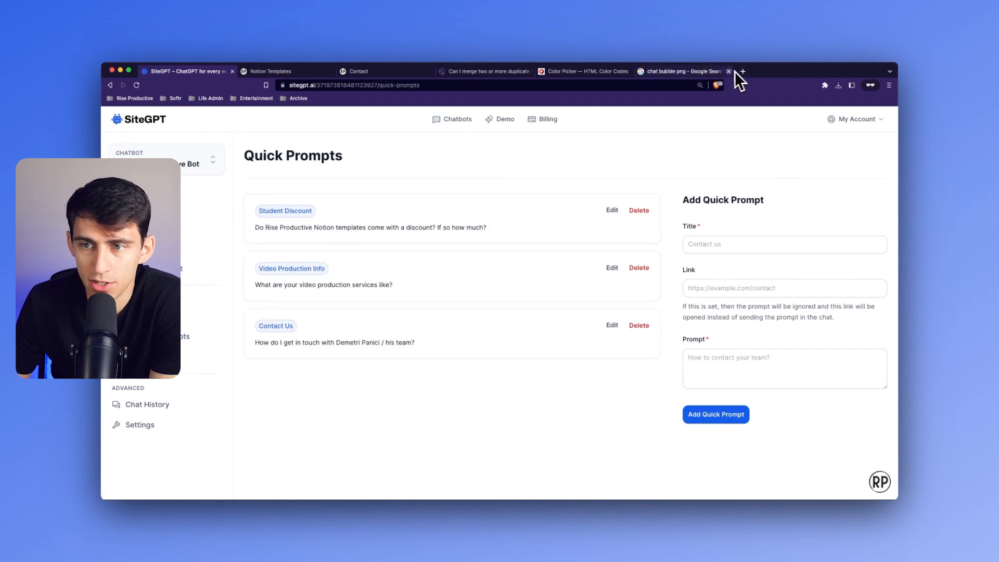
{"action": "mouse_move", "coordinate": [493, 494]}
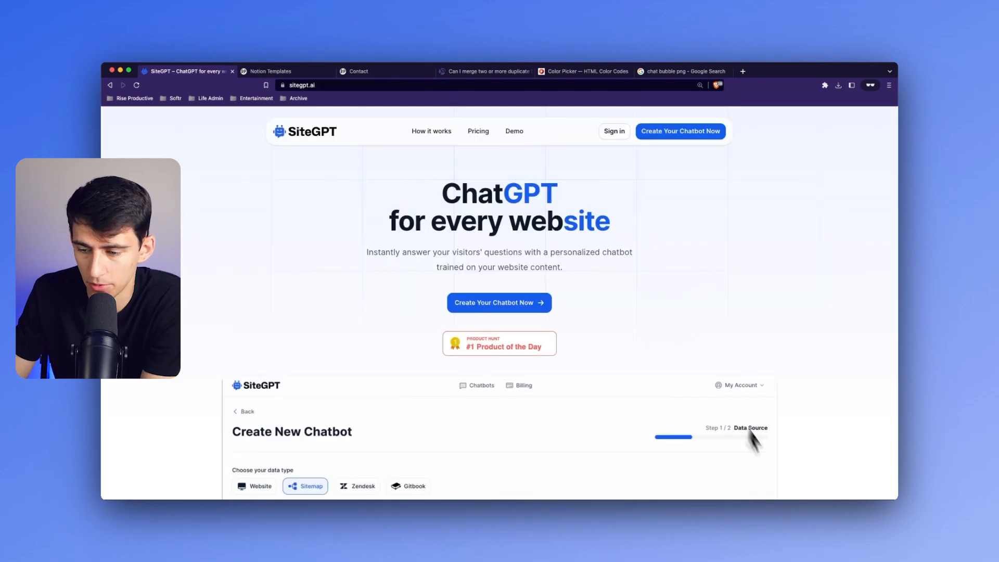
{"action": "scroll", "coordinate": [754, 437], "scroll_direction": "down", "scroll_amount": 5}
{"action": "scroll", "coordinate": [814, 475], "scroll_direction": "up", "scroll_amount": 5}
{"action": "left_click", "coordinate": [880, 481]}
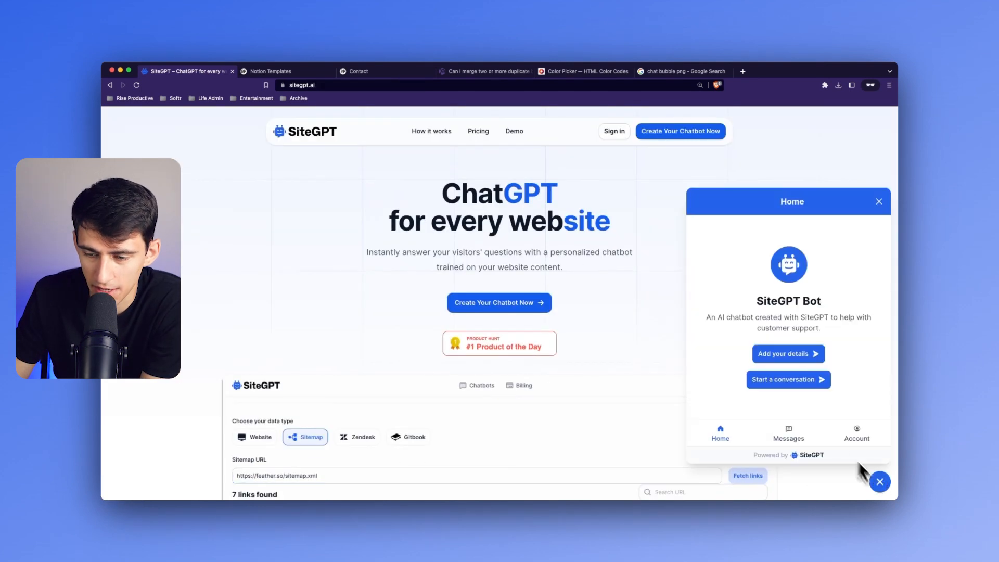
{"action": "left_click", "coordinate": [769, 380]}
{"action": "left_click", "coordinate": [780, 379]}
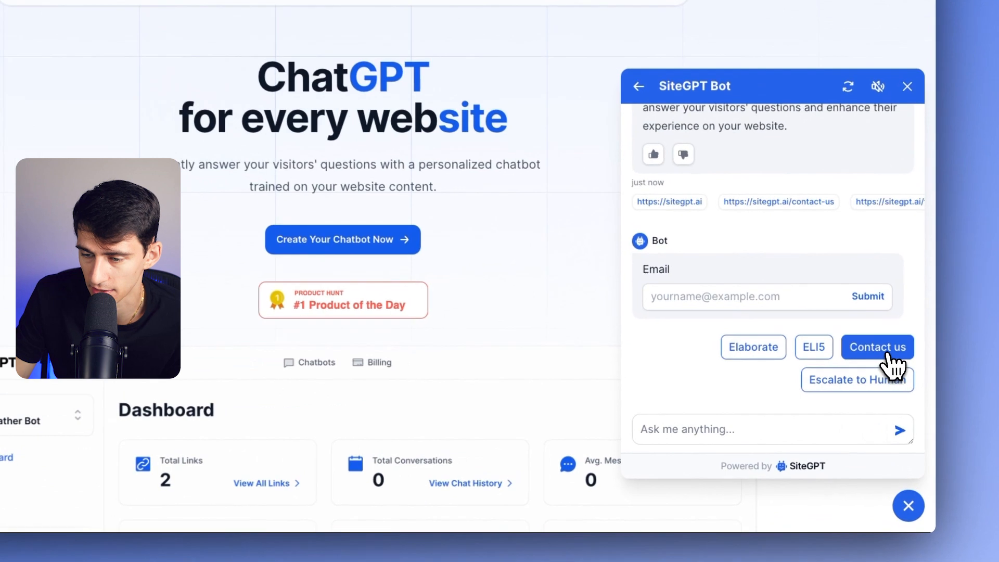
- Try the Contact us, Elaborate and ELI5 follow-up prompts in the SiteGPT Bot conversation
{"action": "left_click", "coordinate": [888, 354]}
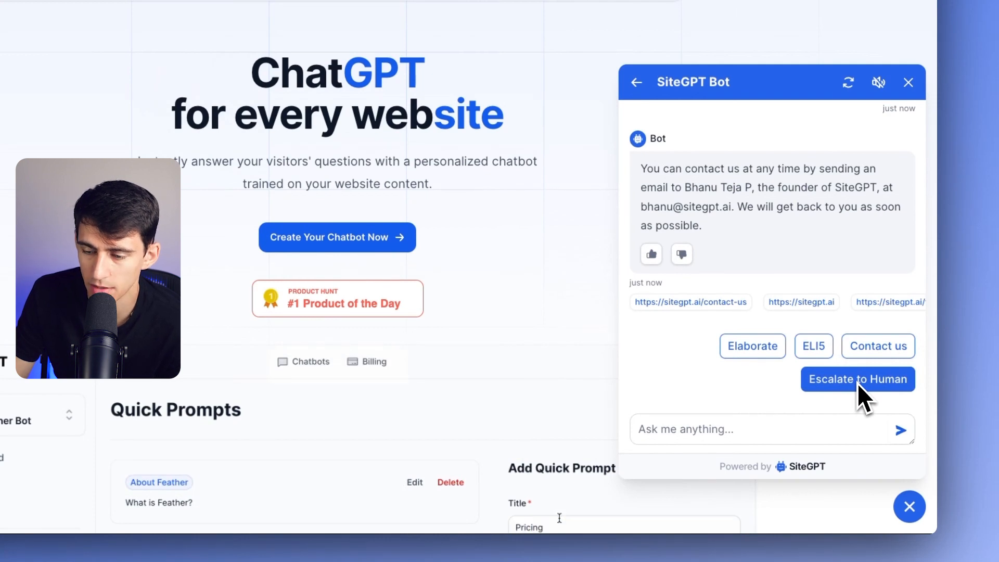
{"action": "left_click", "coordinate": [756, 352]}
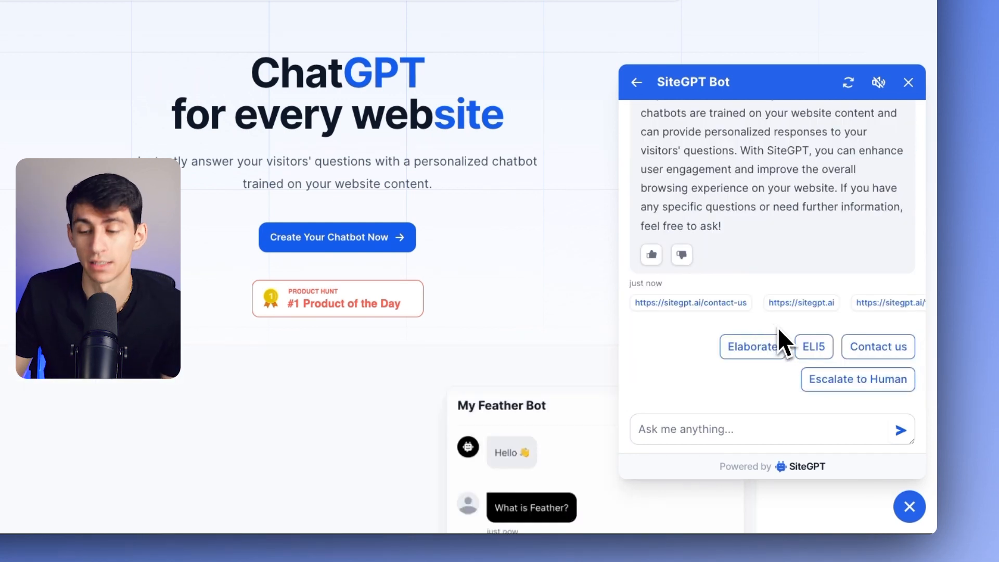
{"action": "left_click", "coordinate": [813, 347]}
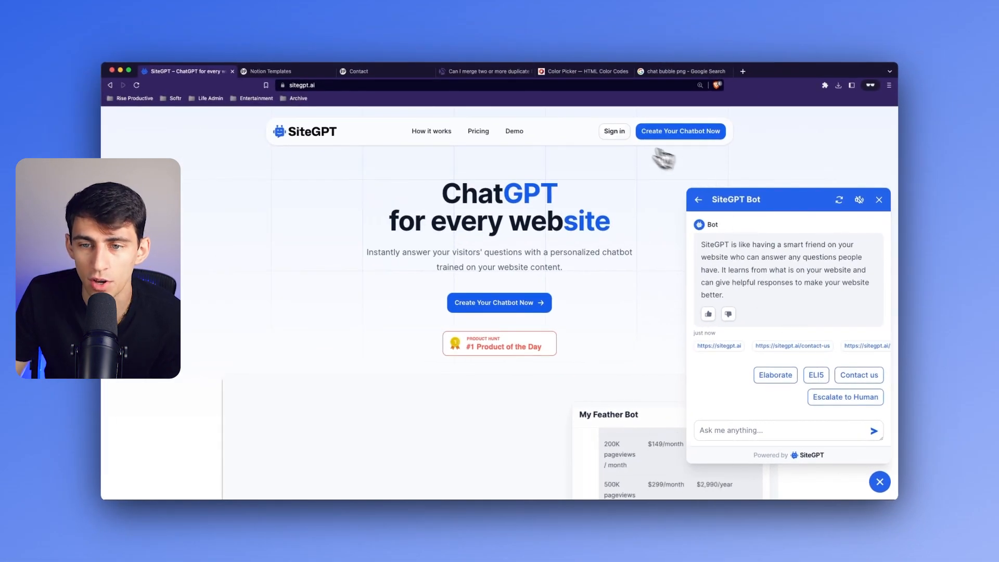
- Return to the Rise Productive Bot's follow-up prompts and add one titled Elaborate with the prompt "Can you elaborate on this for me?"
{"action": "left_click", "coordinate": [614, 133]}
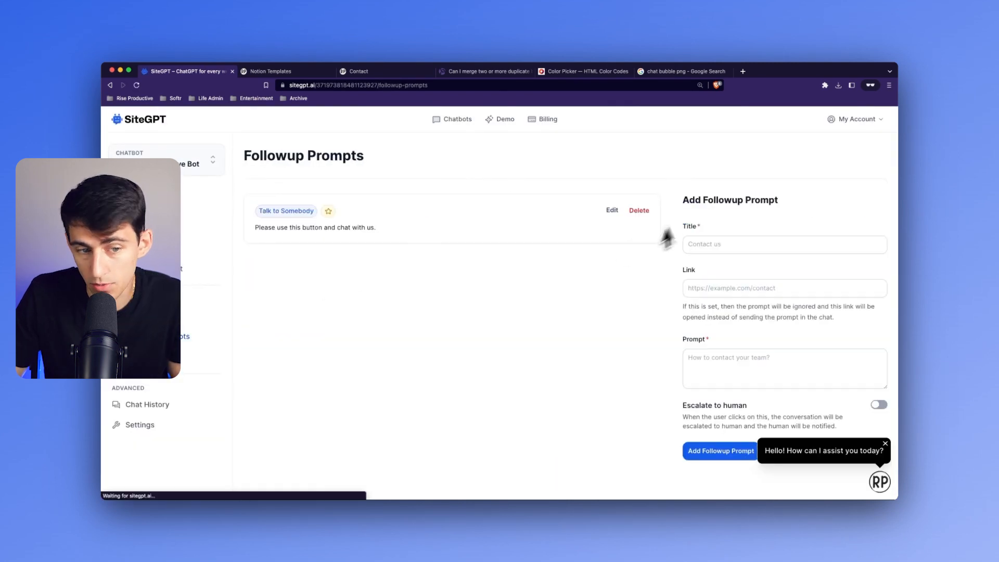
{"action": "left_click", "coordinate": [887, 447]}
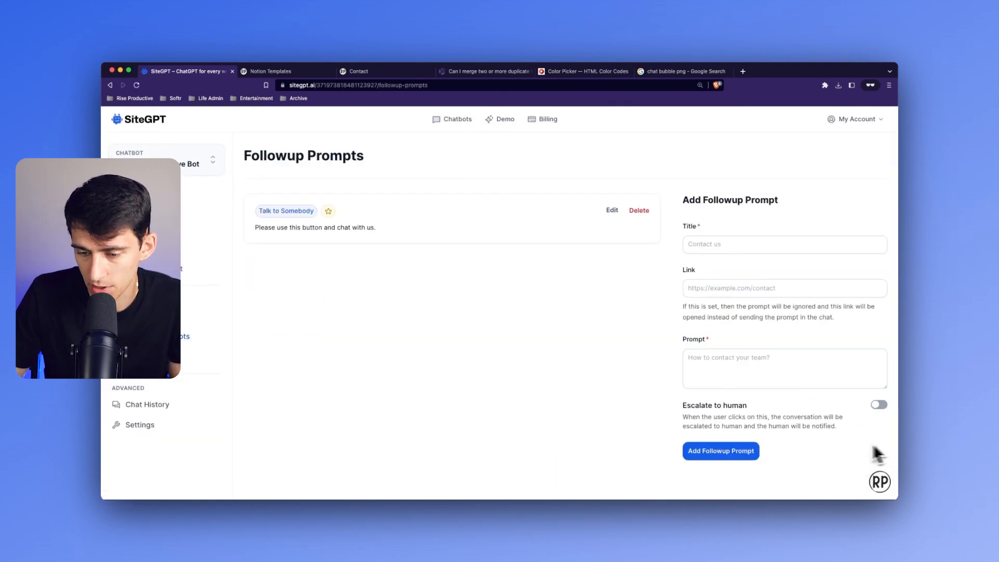
{"action": "left_click", "coordinate": [712, 245]}
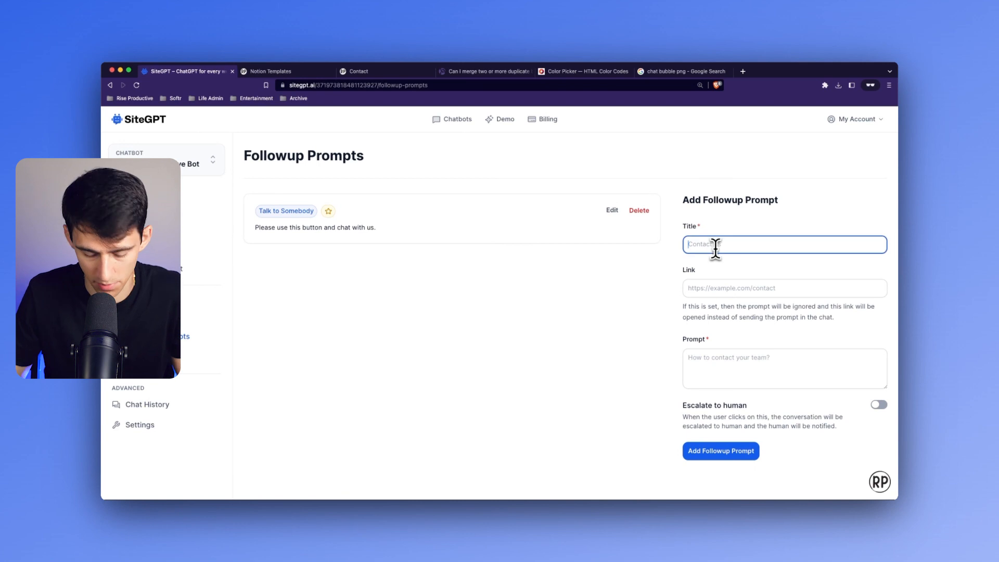
{"action": "type", "text": "Elaborate"}
{"action": "key", "text": "Tab"}
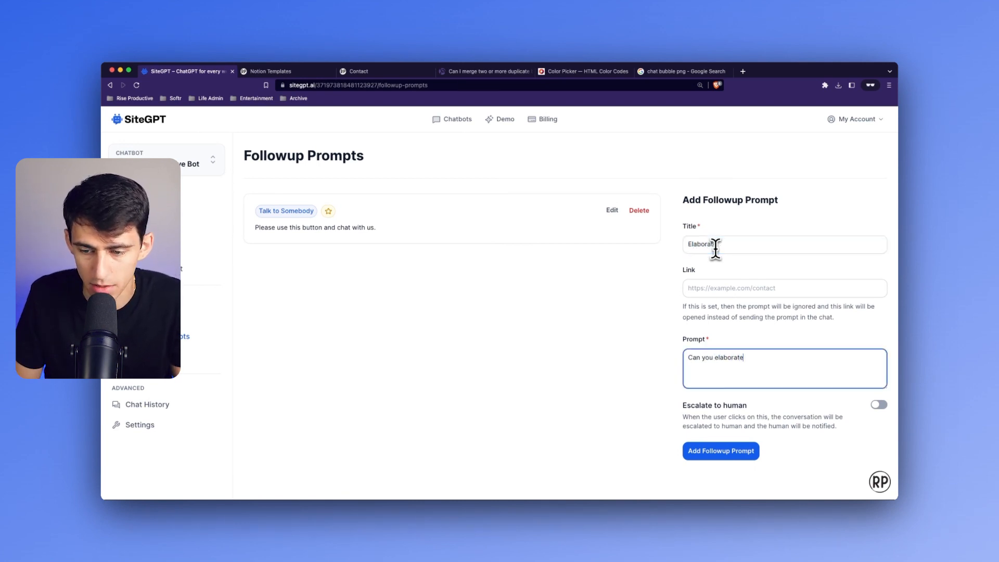
{"action": "type", "text": "Can you elaborate on this for "}
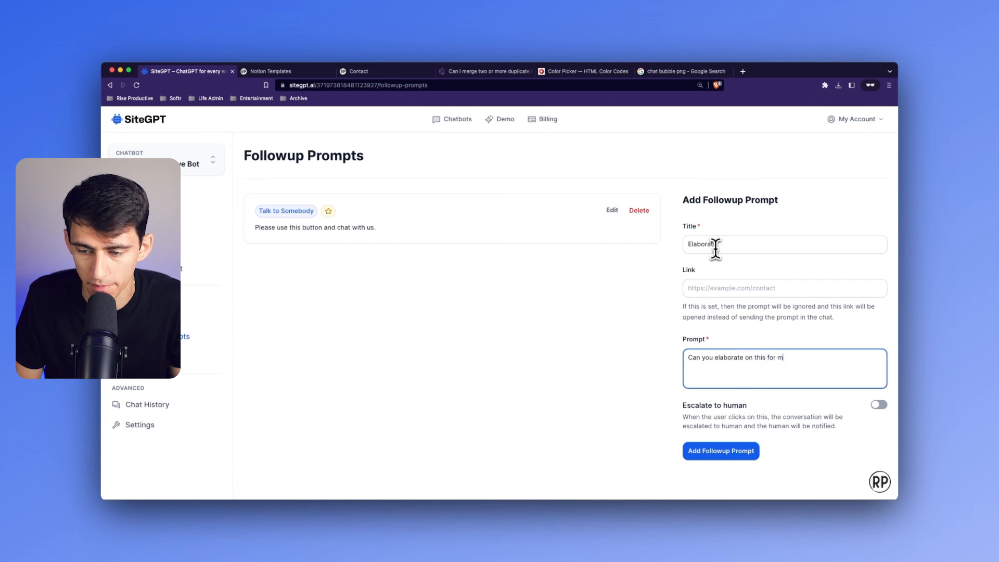
{"action": "type", "text": "me?"}
{"action": "left_click", "coordinate": [731, 453]}
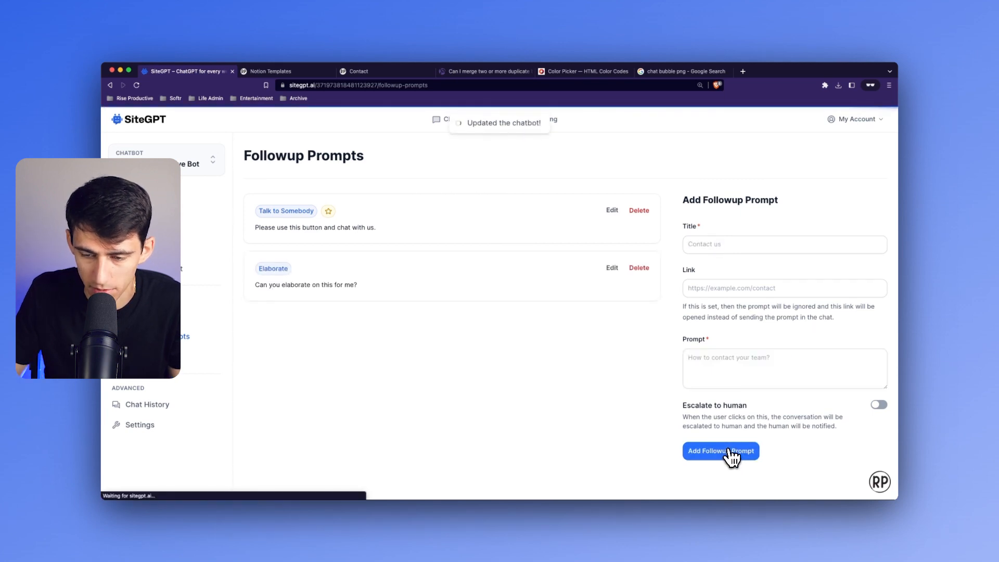
- Start a conversation in the chatbot preview, ask "What is the student discount at Rise Productive?" and send the Elaborate follow-up
{"action": "left_click", "coordinate": [880, 482]}
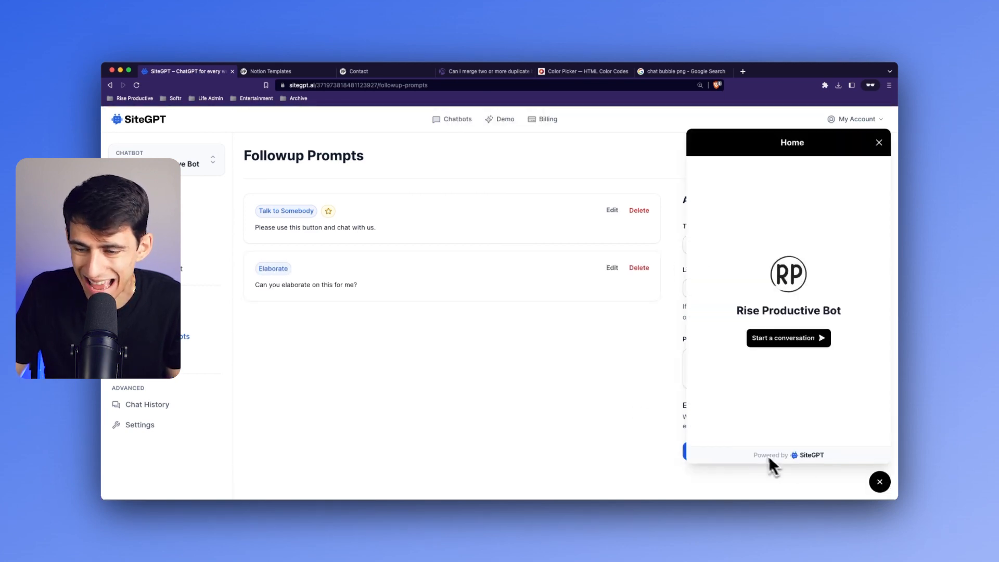
{"action": "left_click", "coordinate": [795, 339]}
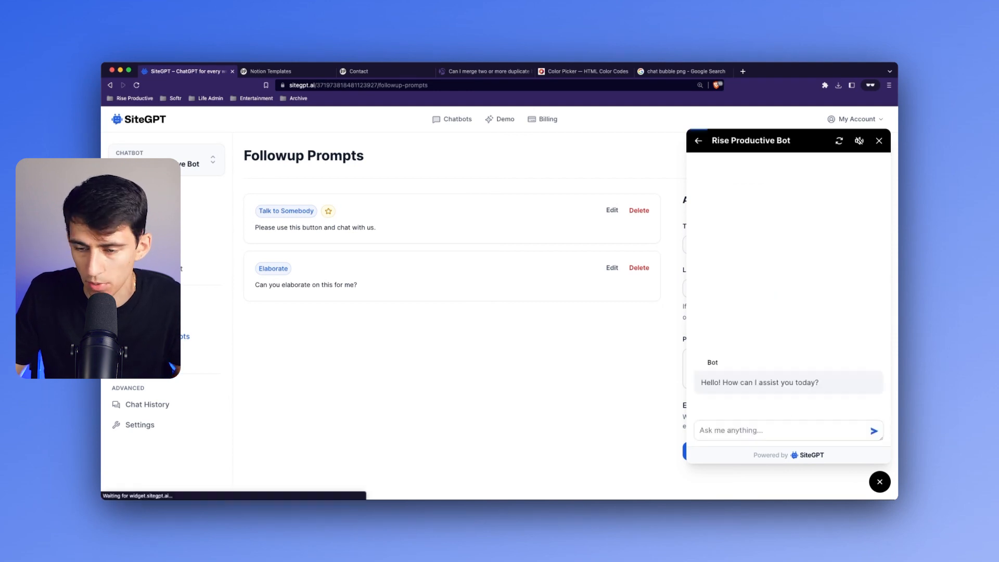
{"action": "left_click", "coordinate": [768, 430]}
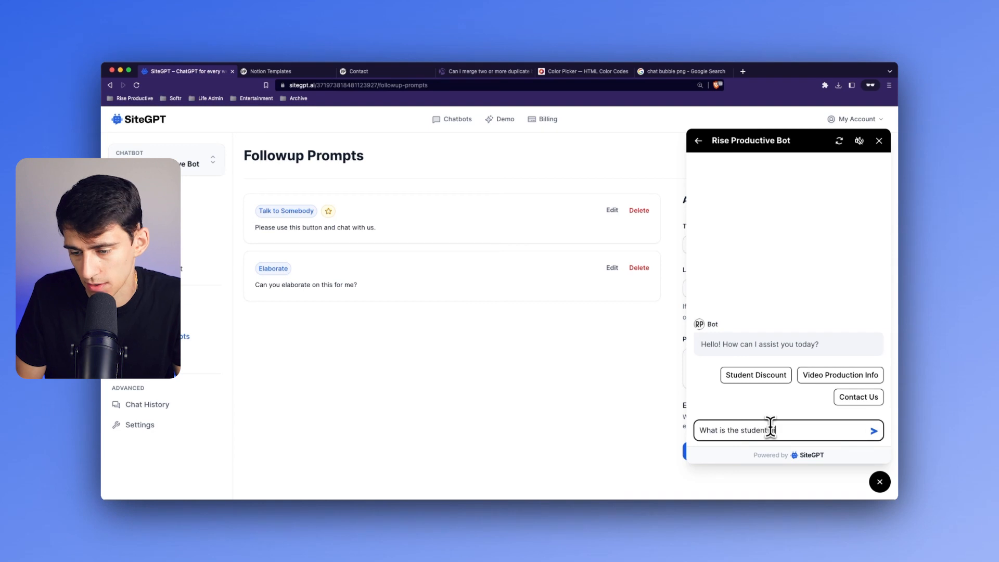
{"action": "type", "text": "What is the student discount at Rise Productive"}
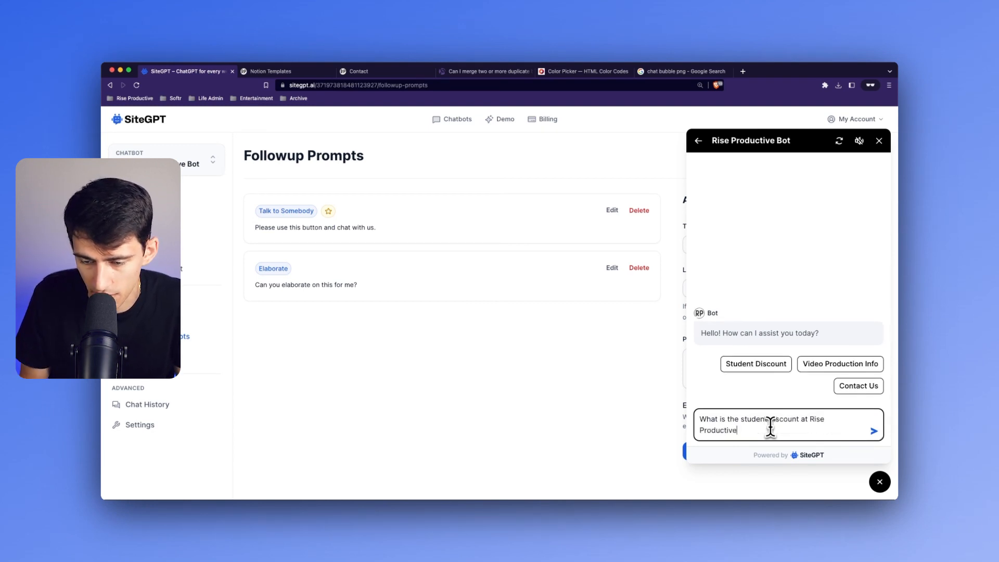
{"action": "type", "text": "?"}
{"action": "key", "text": "Return"}
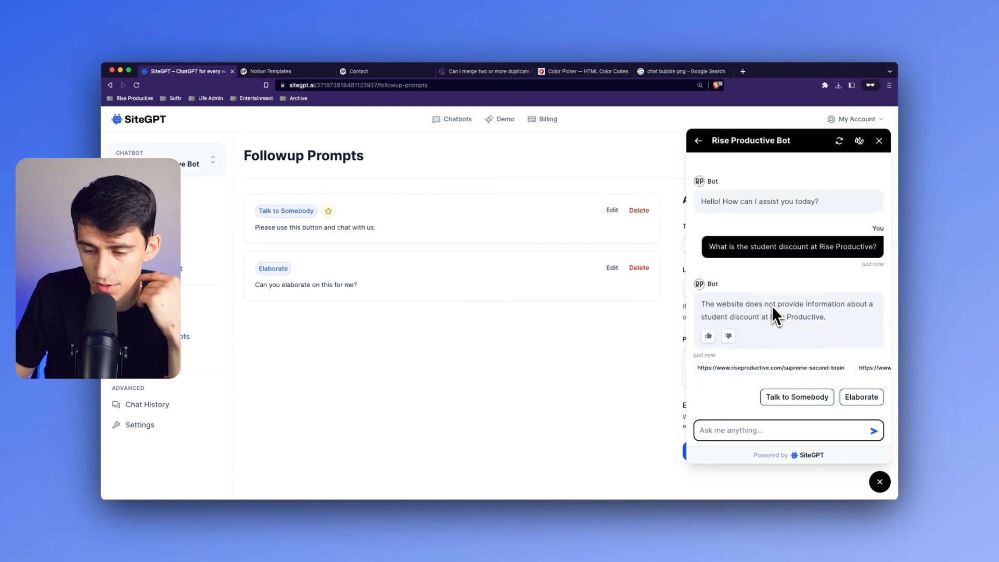
{"action": "left_click", "coordinate": [861, 409]}
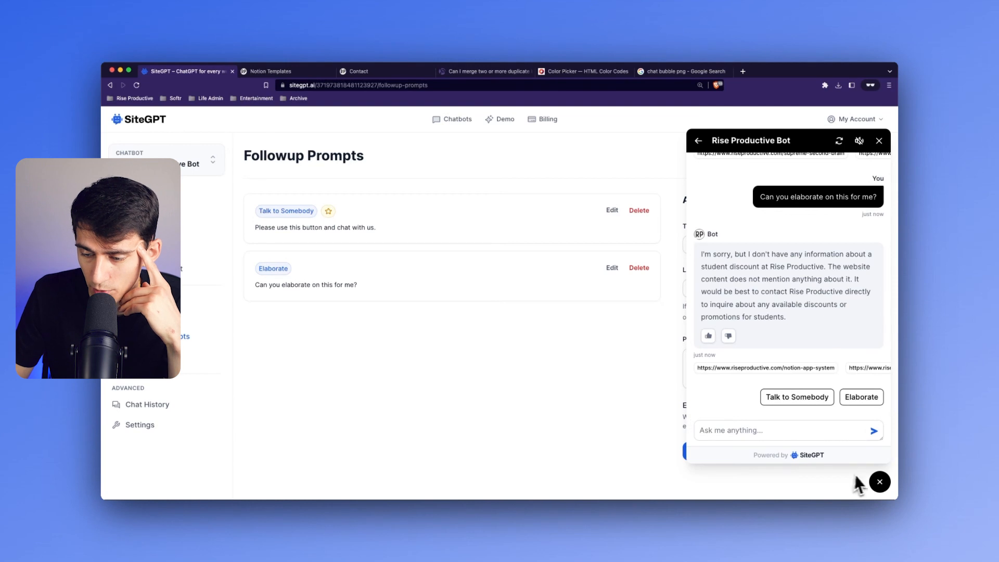
- Start a new preview conversation, ask "What is the Notion App system?", send the Elaborate follow-up and review both answers
{"action": "left_click", "coordinate": [879, 483]}
{"action": "left_click", "coordinate": [879, 483]}
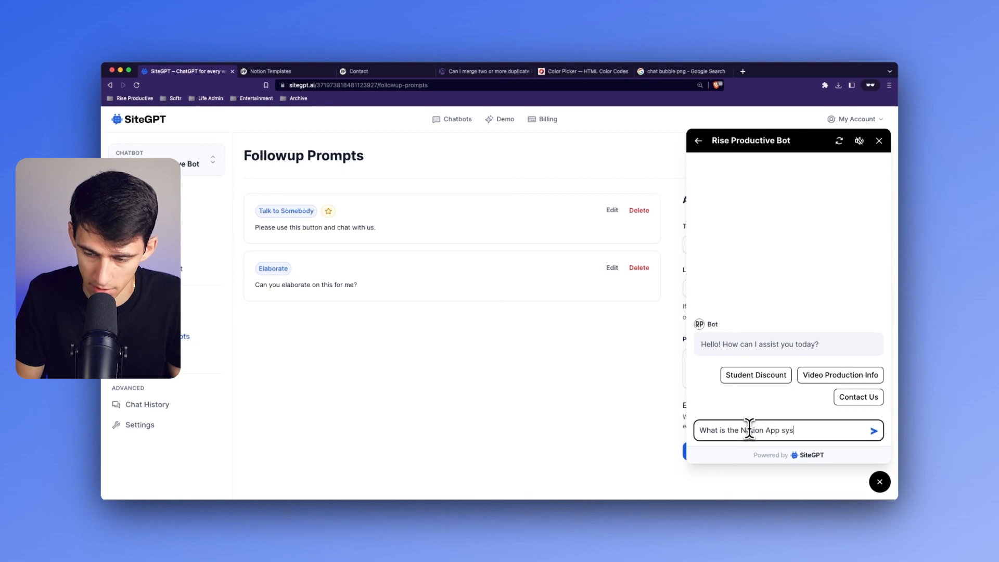
{"action": "type", "text": "?"}
{"action": "key", "text": "Return"}
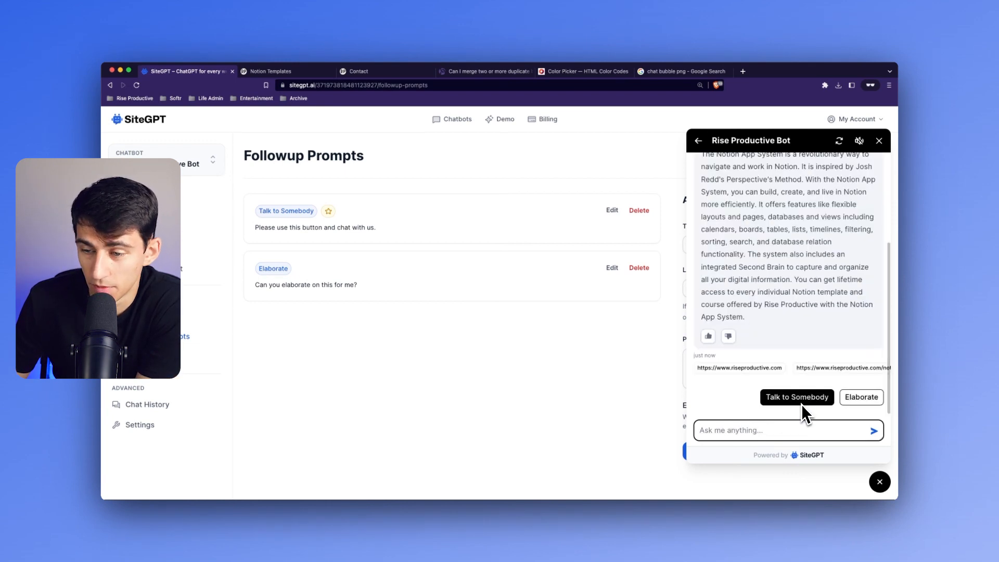
{"action": "left_click", "coordinate": [861, 398]}
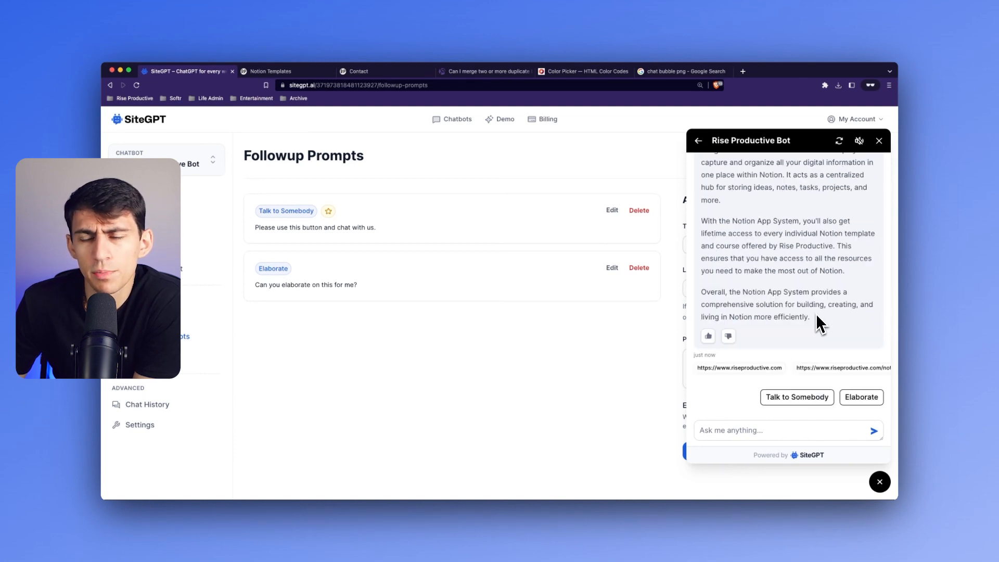
{"action": "scroll", "coordinate": [812, 328], "scroll_direction": "up", "scroll_amount": 6}
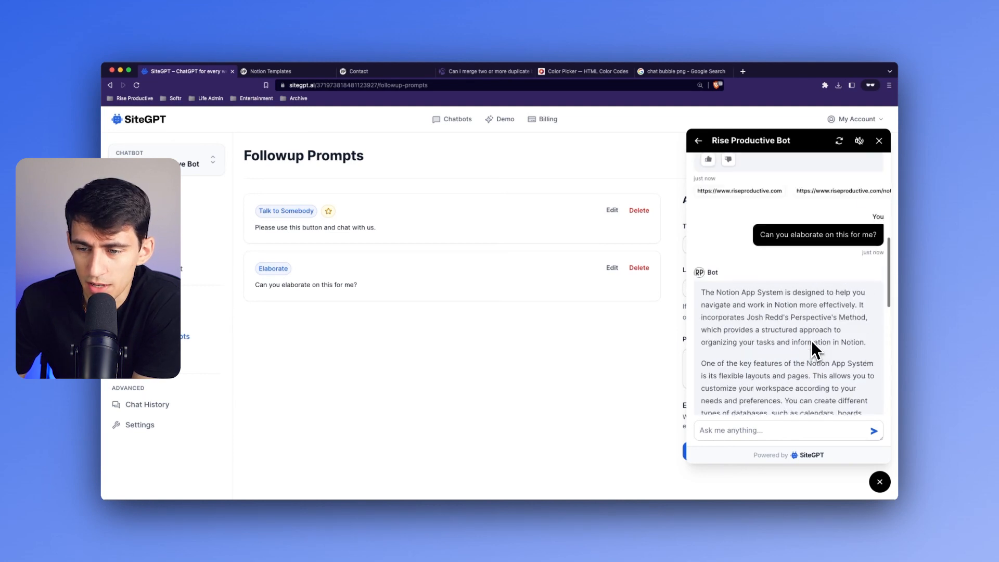
{"action": "scroll", "coordinate": [811, 336], "scroll_direction": "up", "scroll_amount": 6}
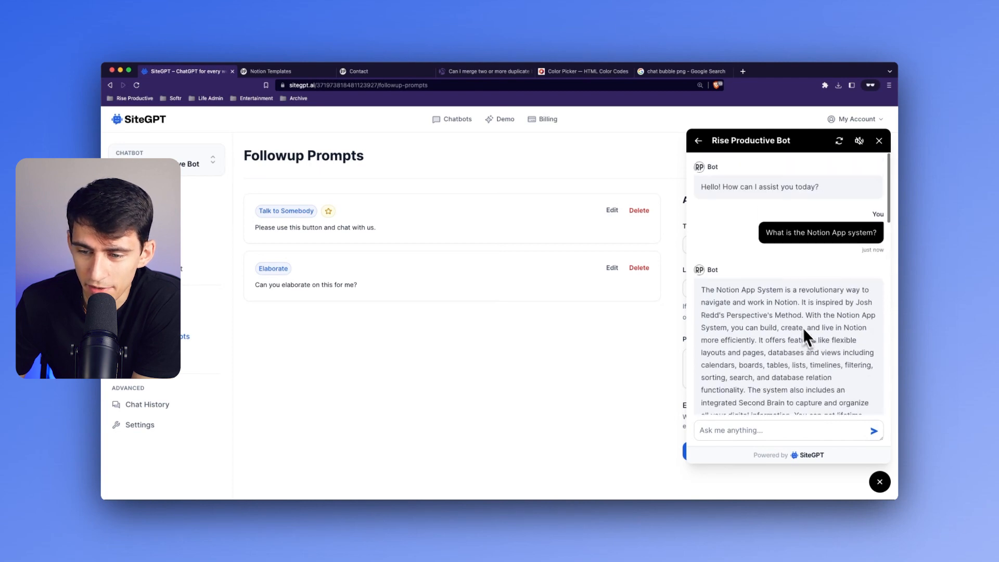